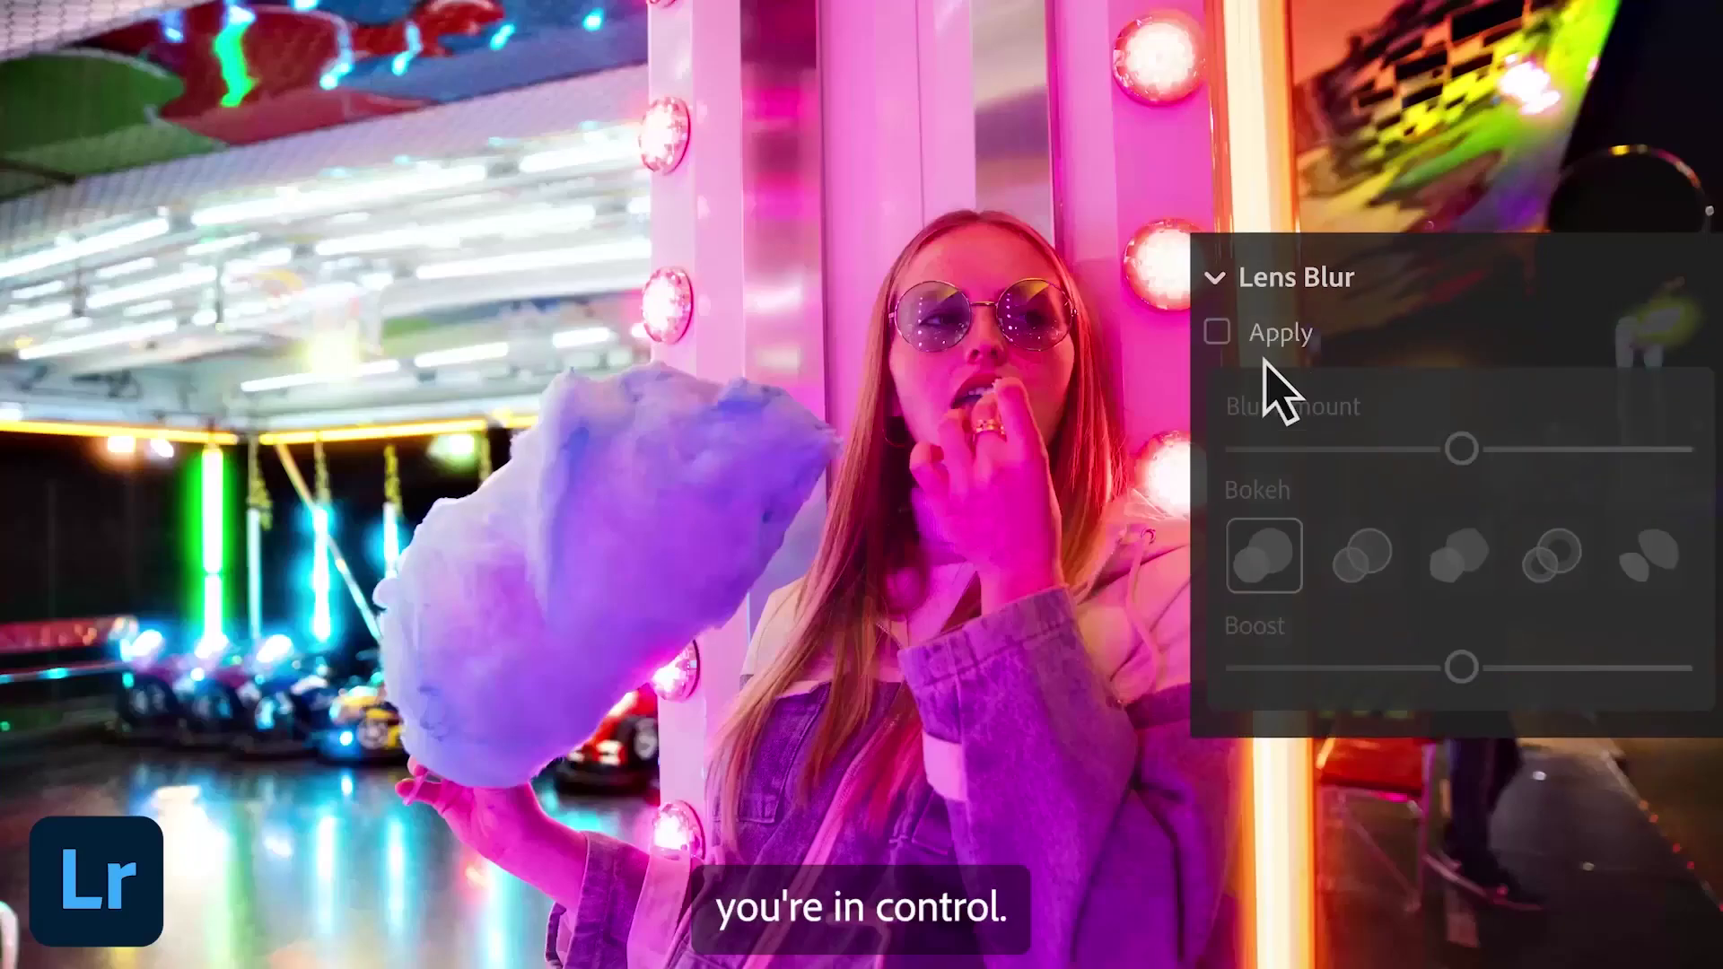
Open the night street photo in Develop with its Lens Blur panel expanded.
{"action": "left_click", "coordinate": [1217, 333]}
{"action": "left_click", "coordinate": [1362, 556]}
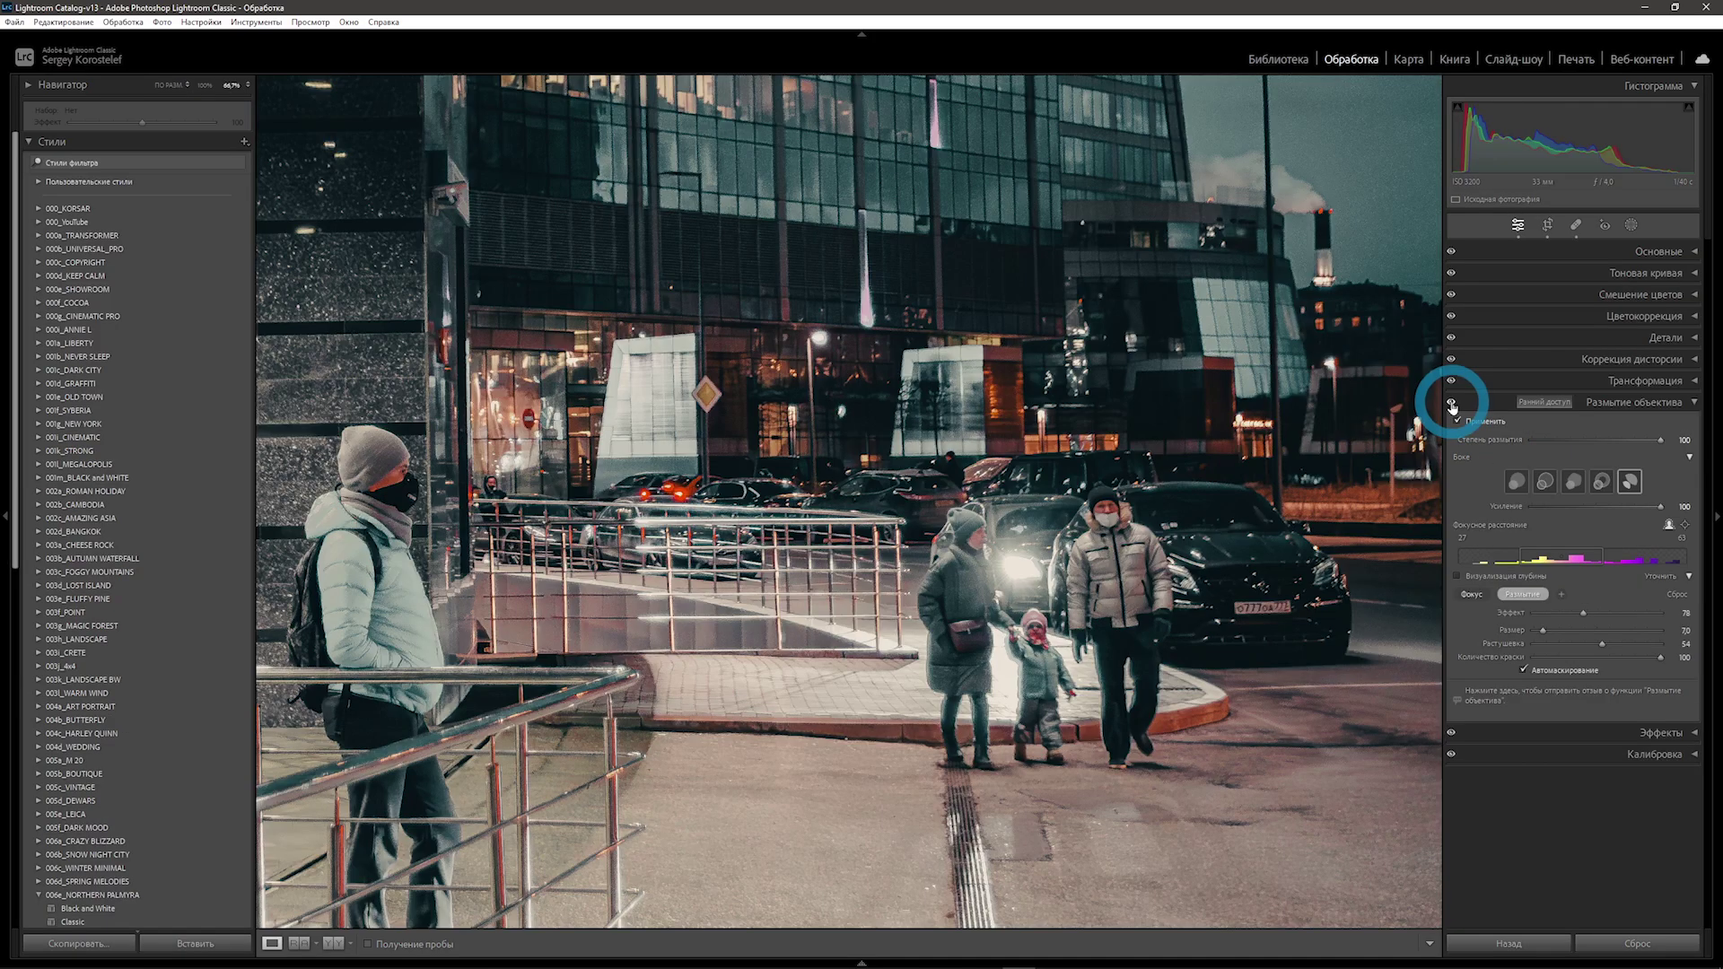
Show the lens blur effect on the night street photo.
{"action": "left_click", "coordinate": [1451, 402]}
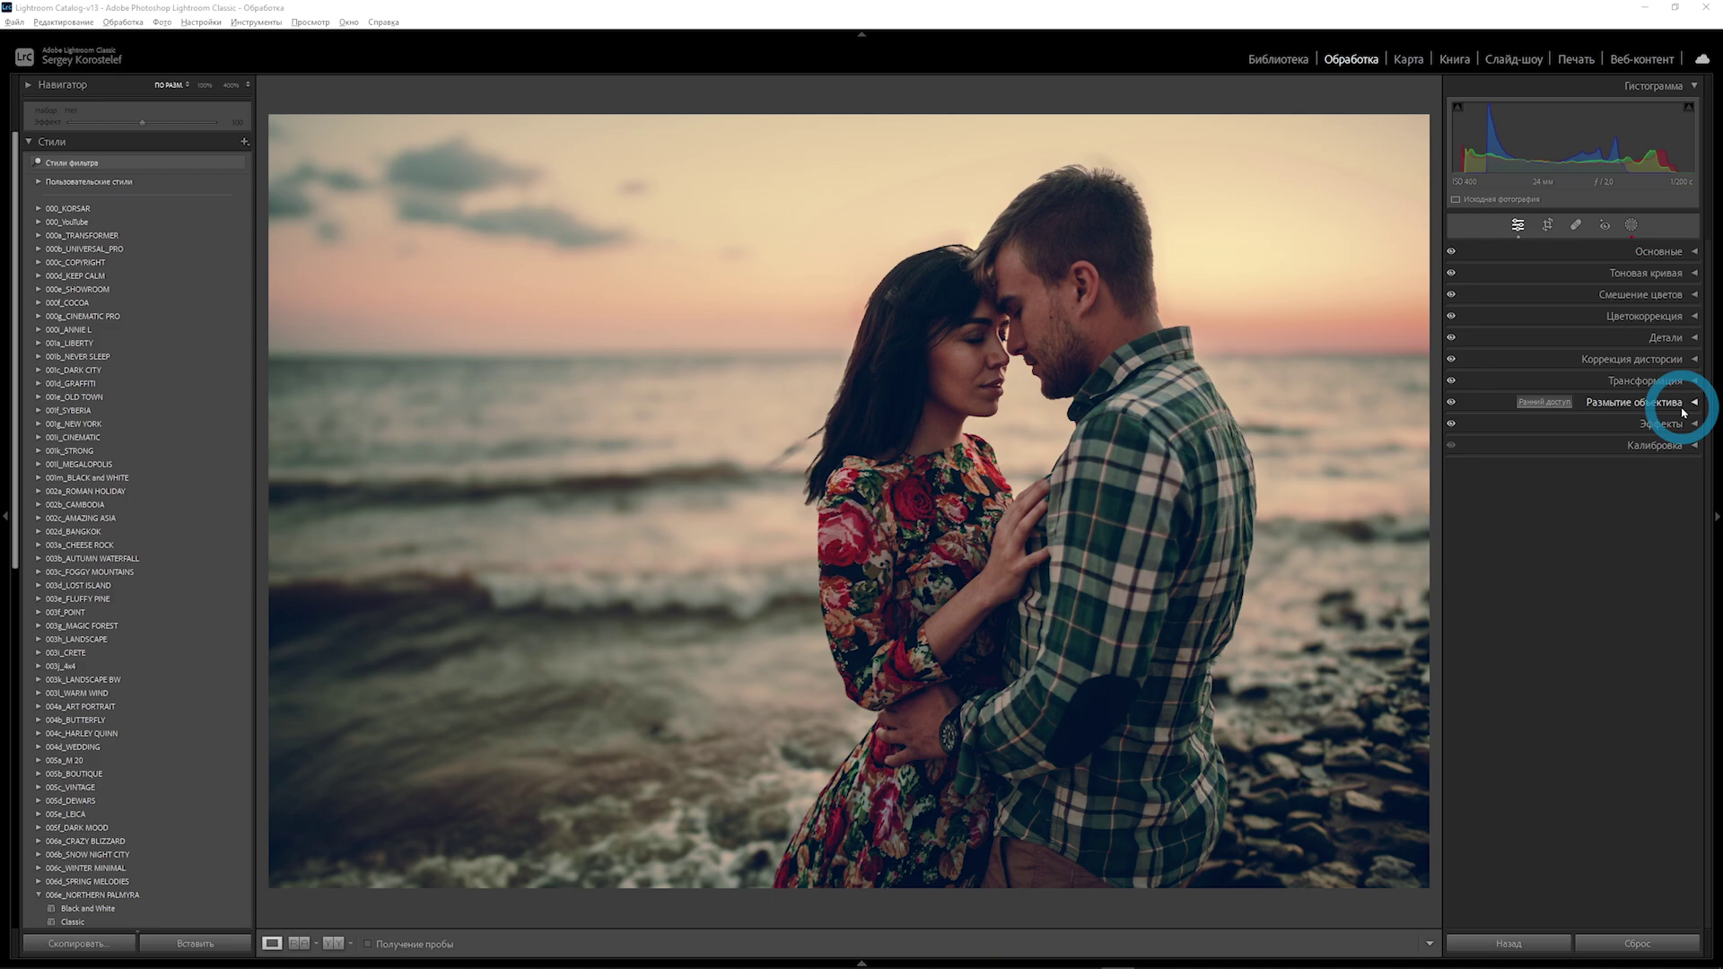
{"action": "left_click", "coordinate": [1545, 403]}
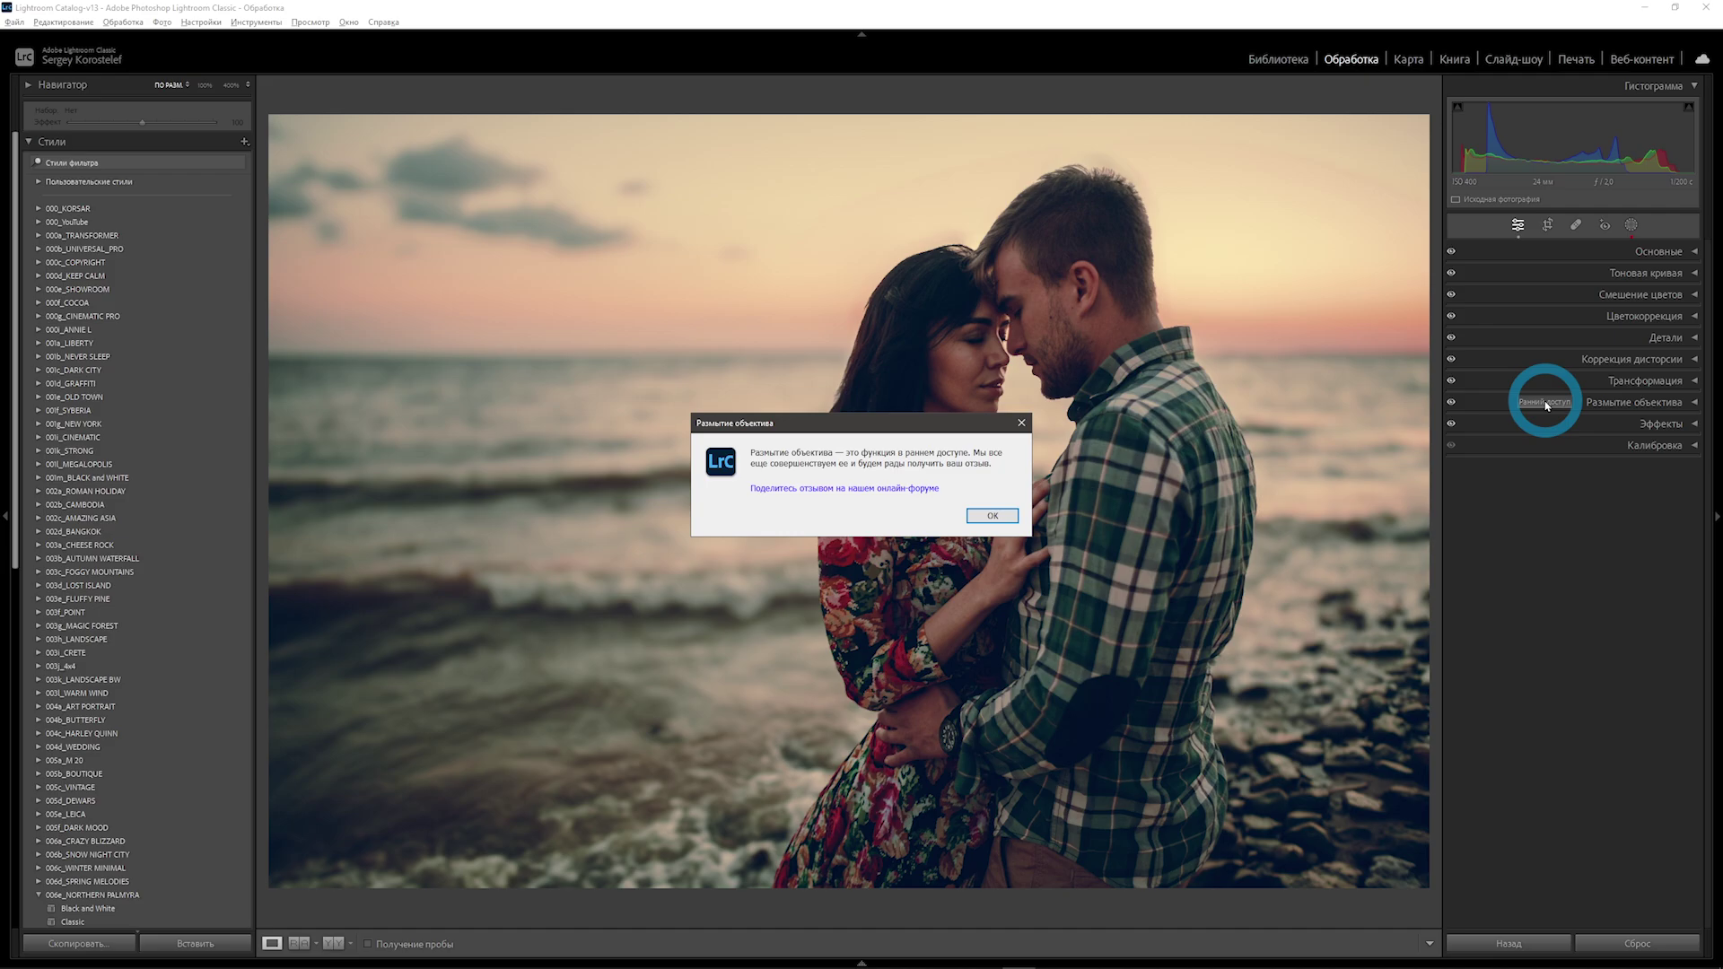
{"action": "left_click", "coordinate": [996, 515]}
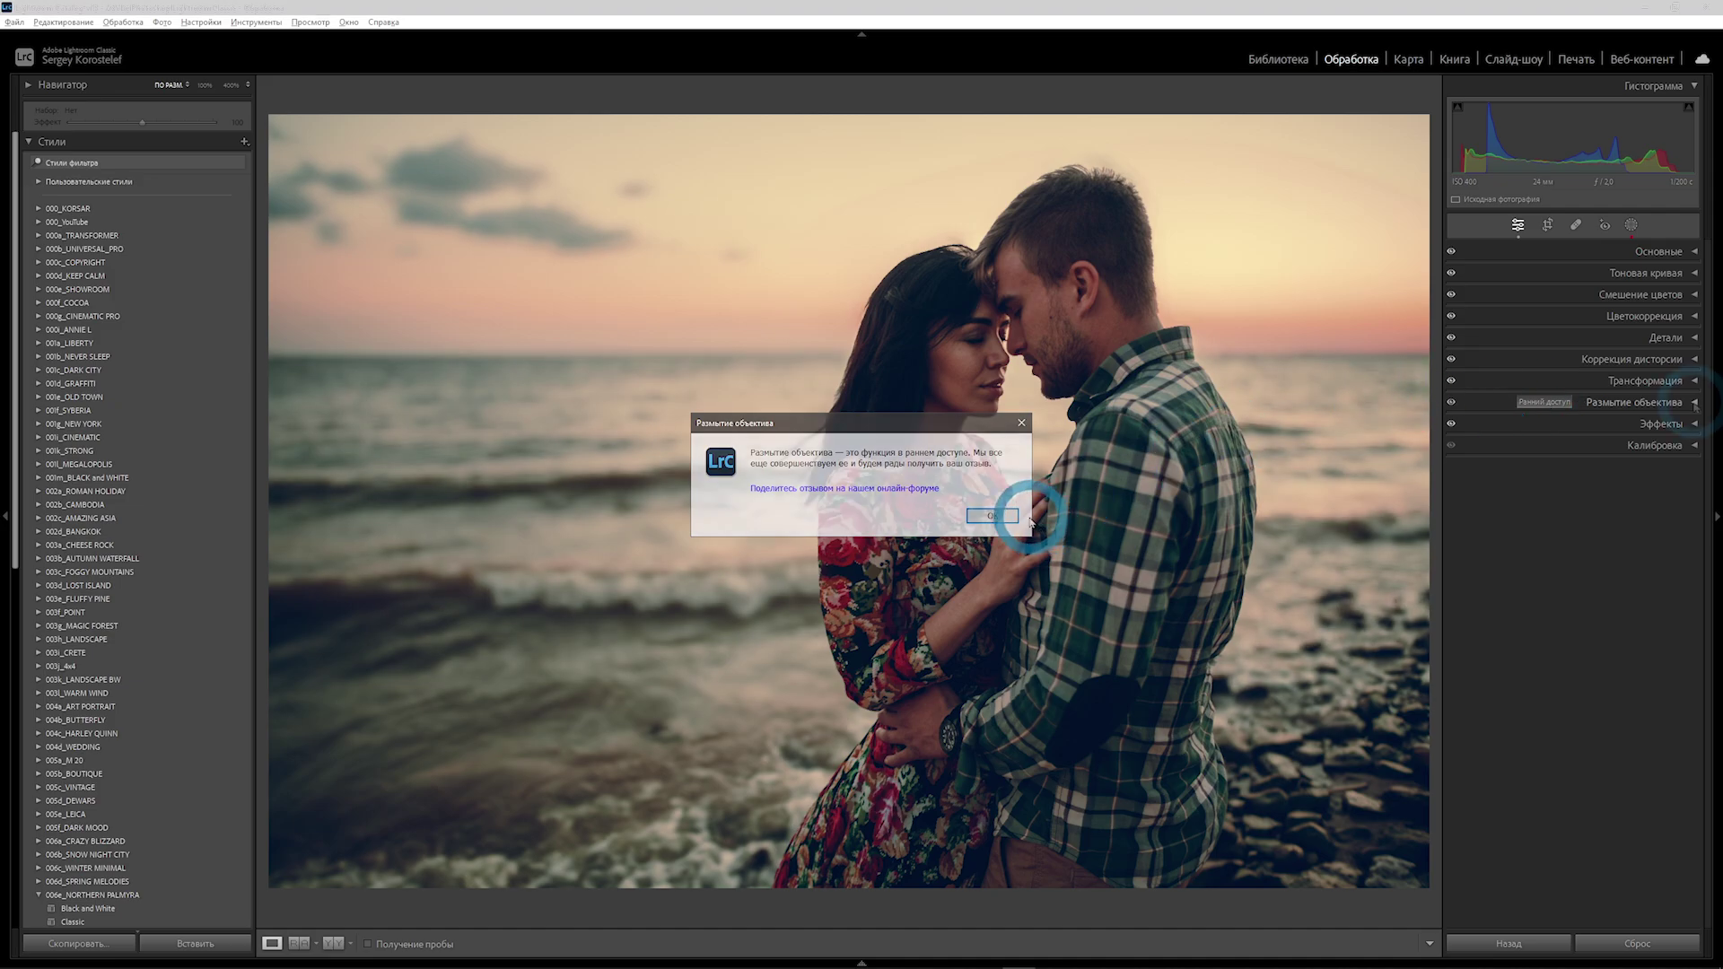
{"action": "left_click", "coordinate": [1695, 404]}
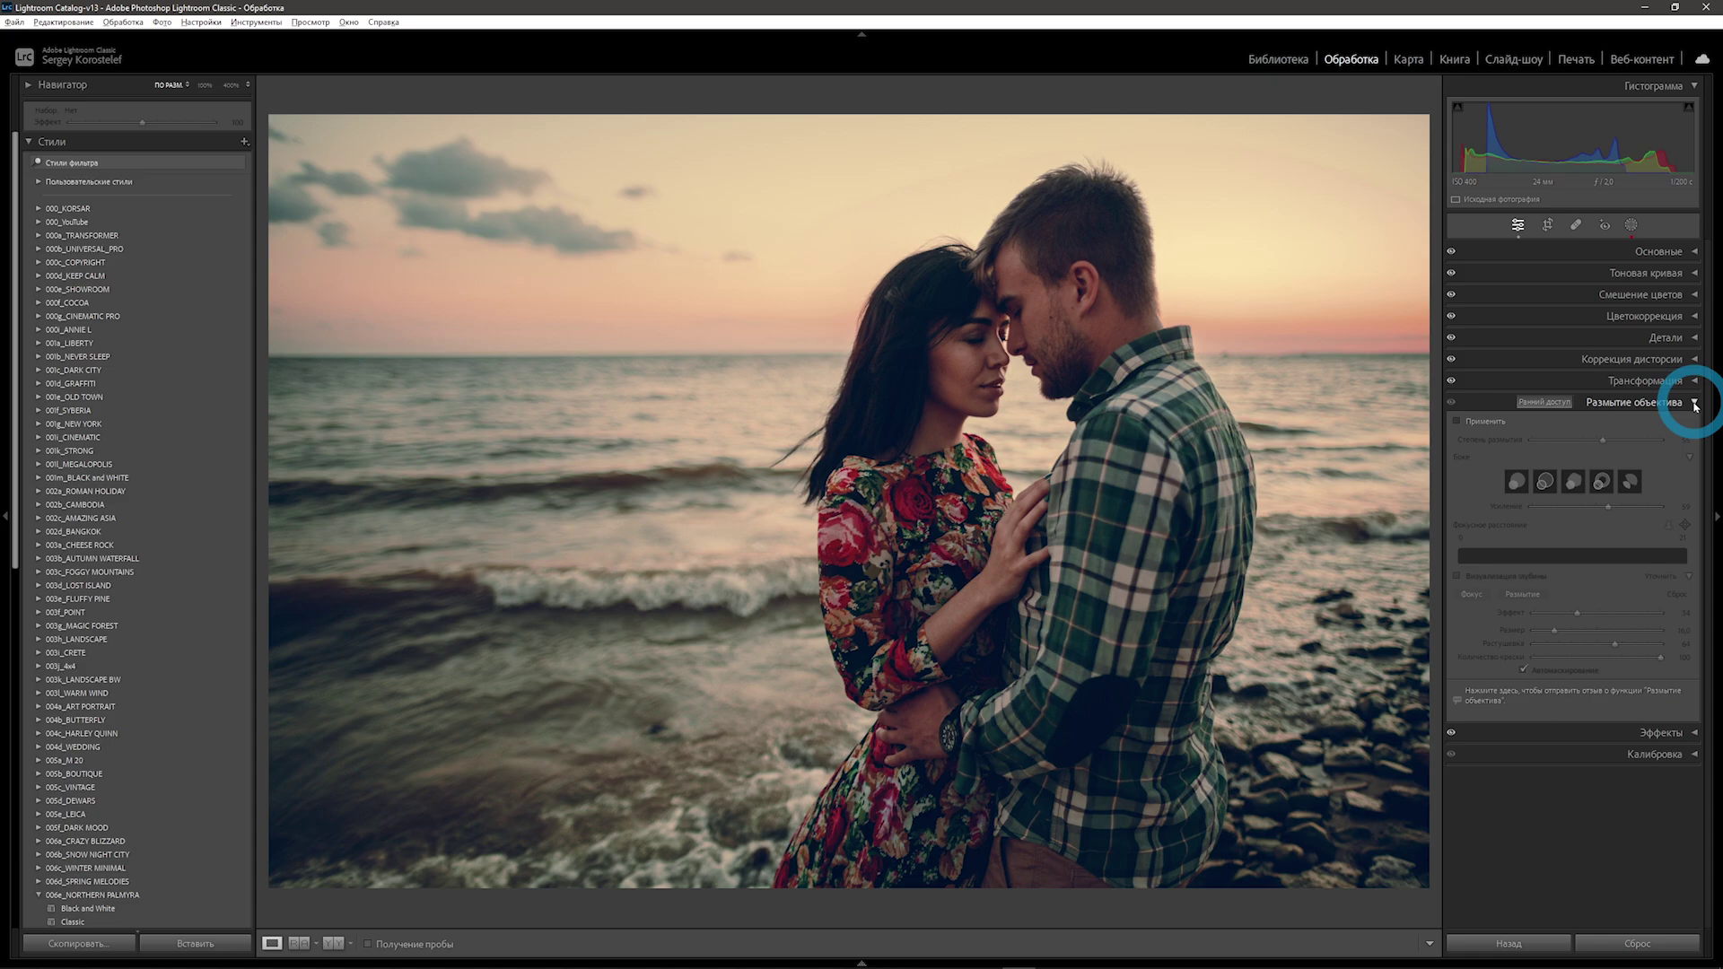
Apply lens blur to the beach couple photo, softening the sea and sky at amount 55.
{"action": "left_click", "coordinate": [1457, 422]}
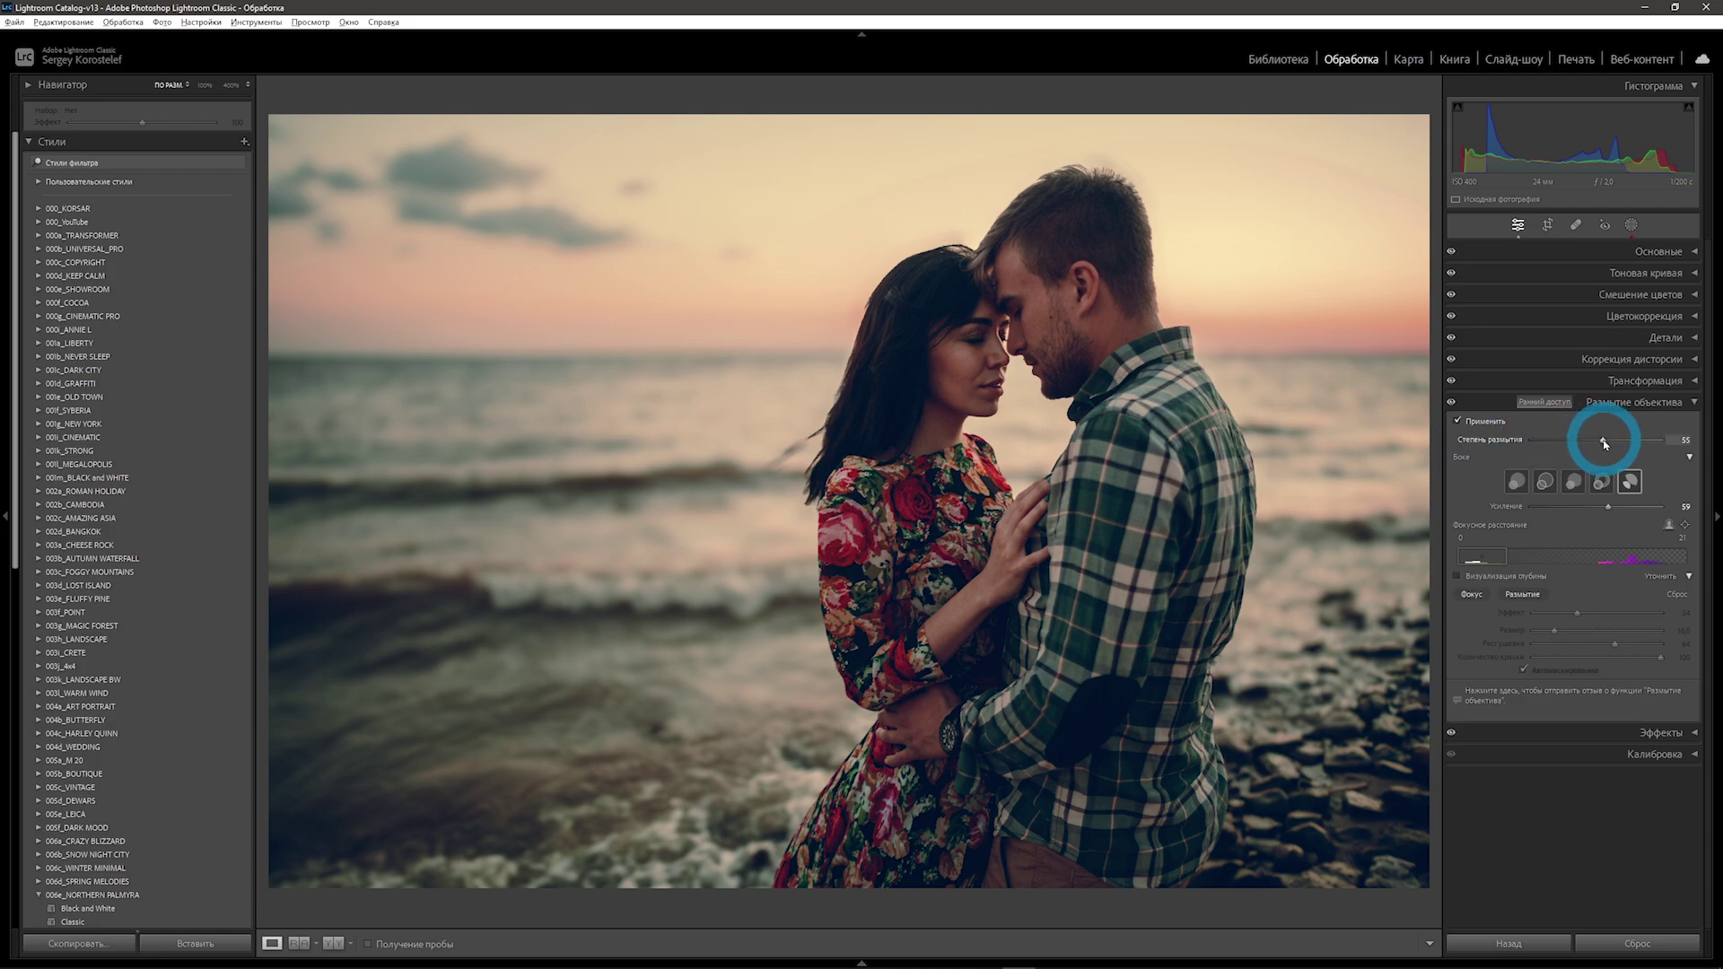
Sweep Blur Amount from 0 to 100, reset it to 50, and choose the first bokeh shape.
{"action": "left_click_drag", "start_coordinate": [1604, 442], "coordinate": [1532, 444]}
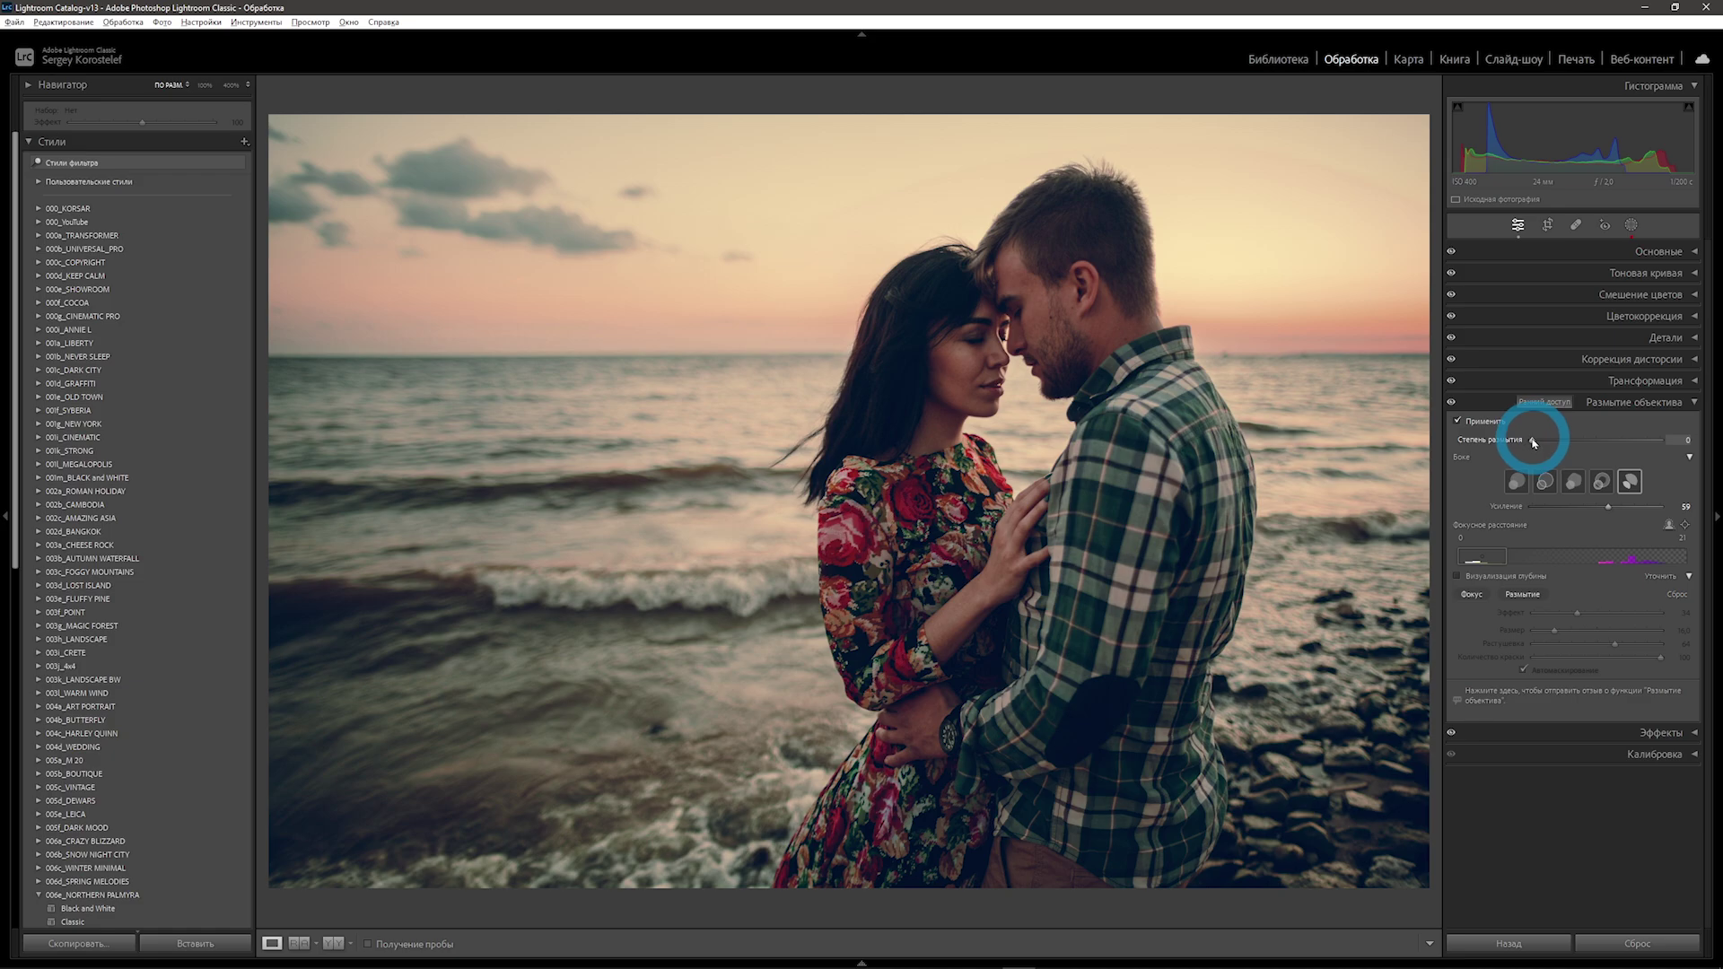
{"action": "left_click_drag", "start_coordinate": [1534, 440], "coordinate": [1641, 460]}
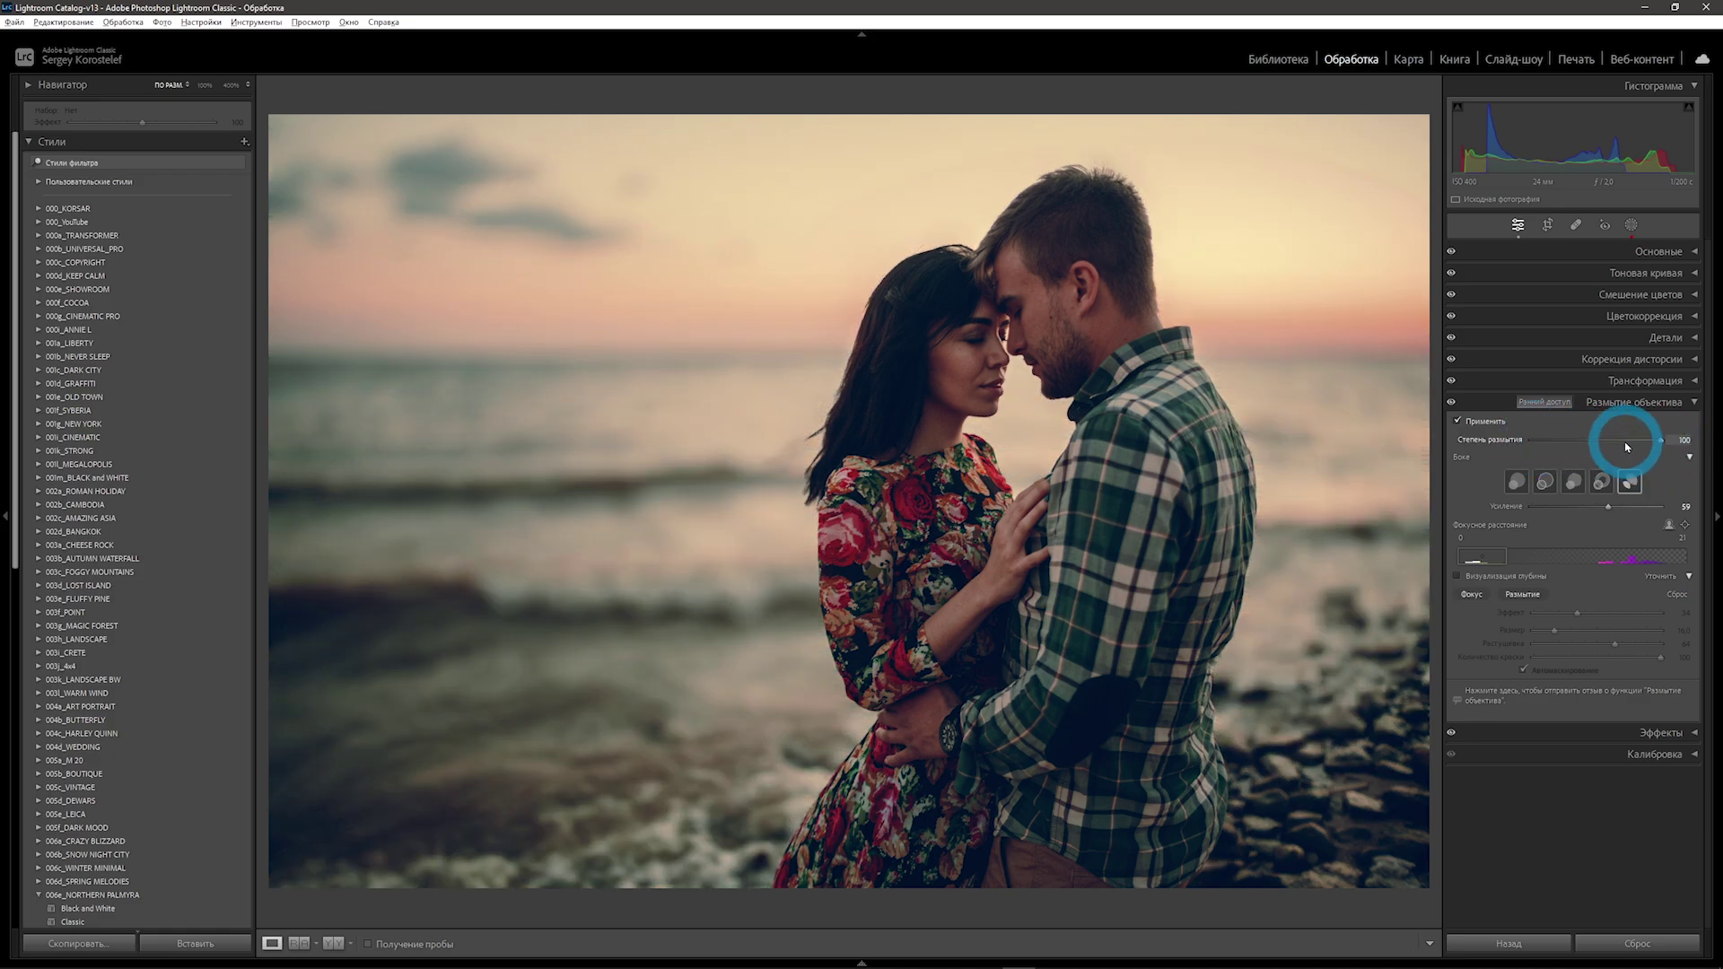
{"action": "double_click", "coordinate": [1623, 442]}
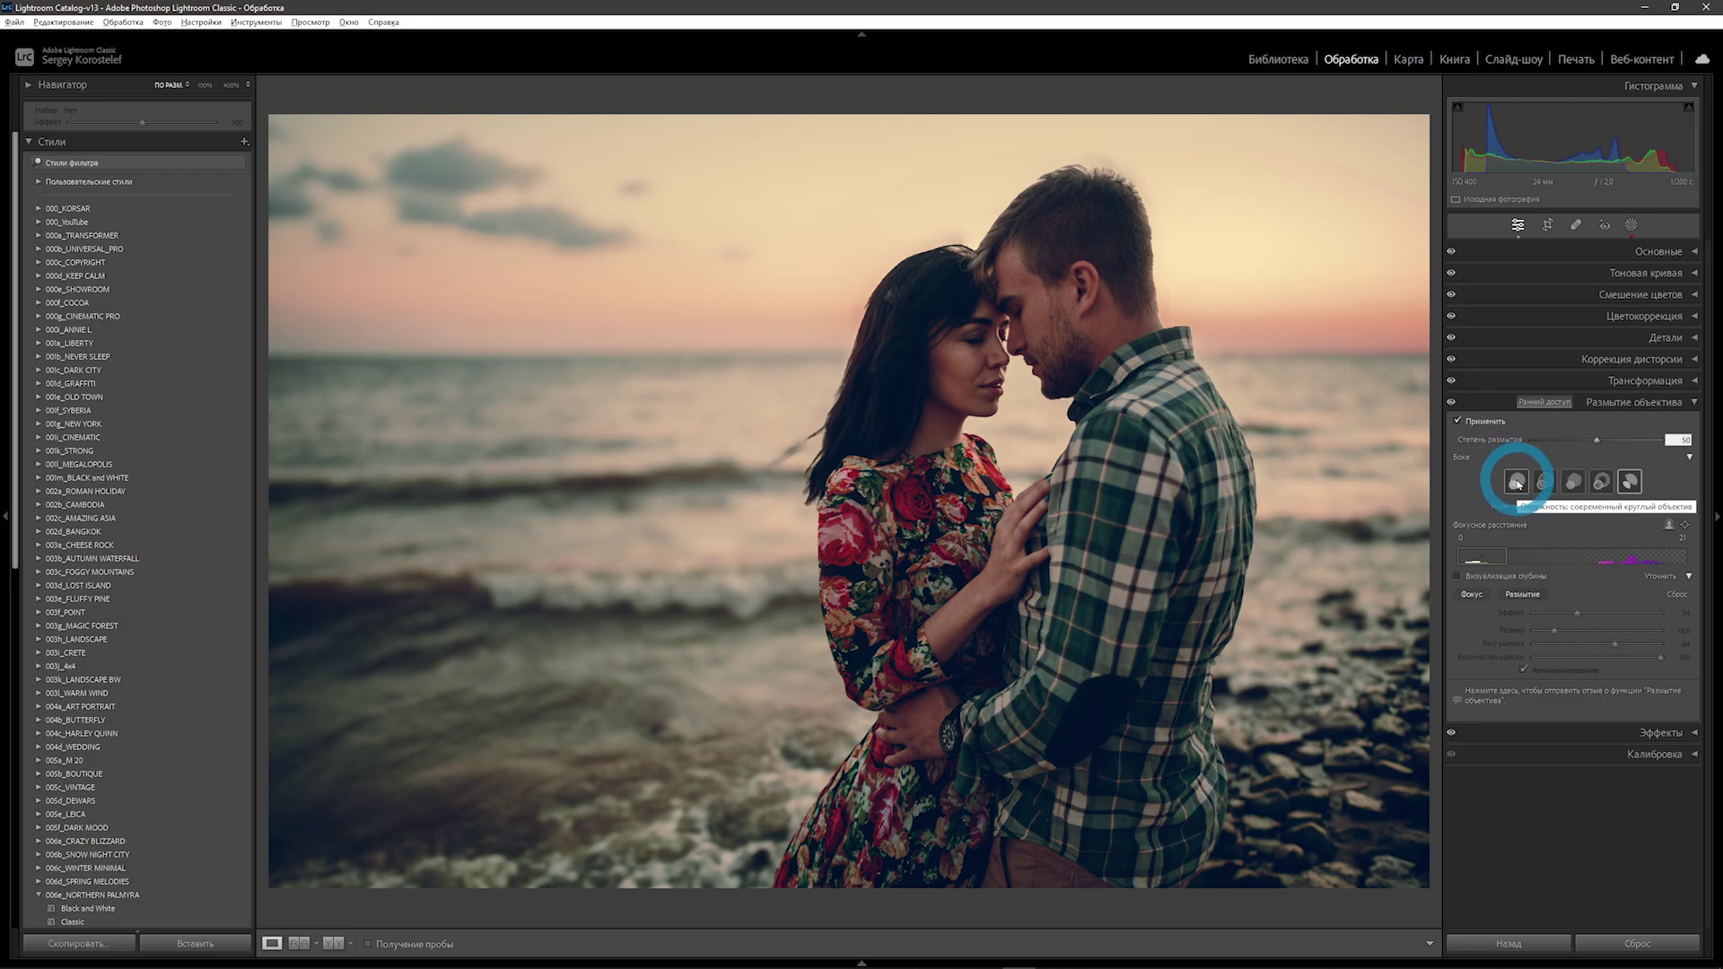
{"action": "left_click", "coordinate": [1518, 484]}
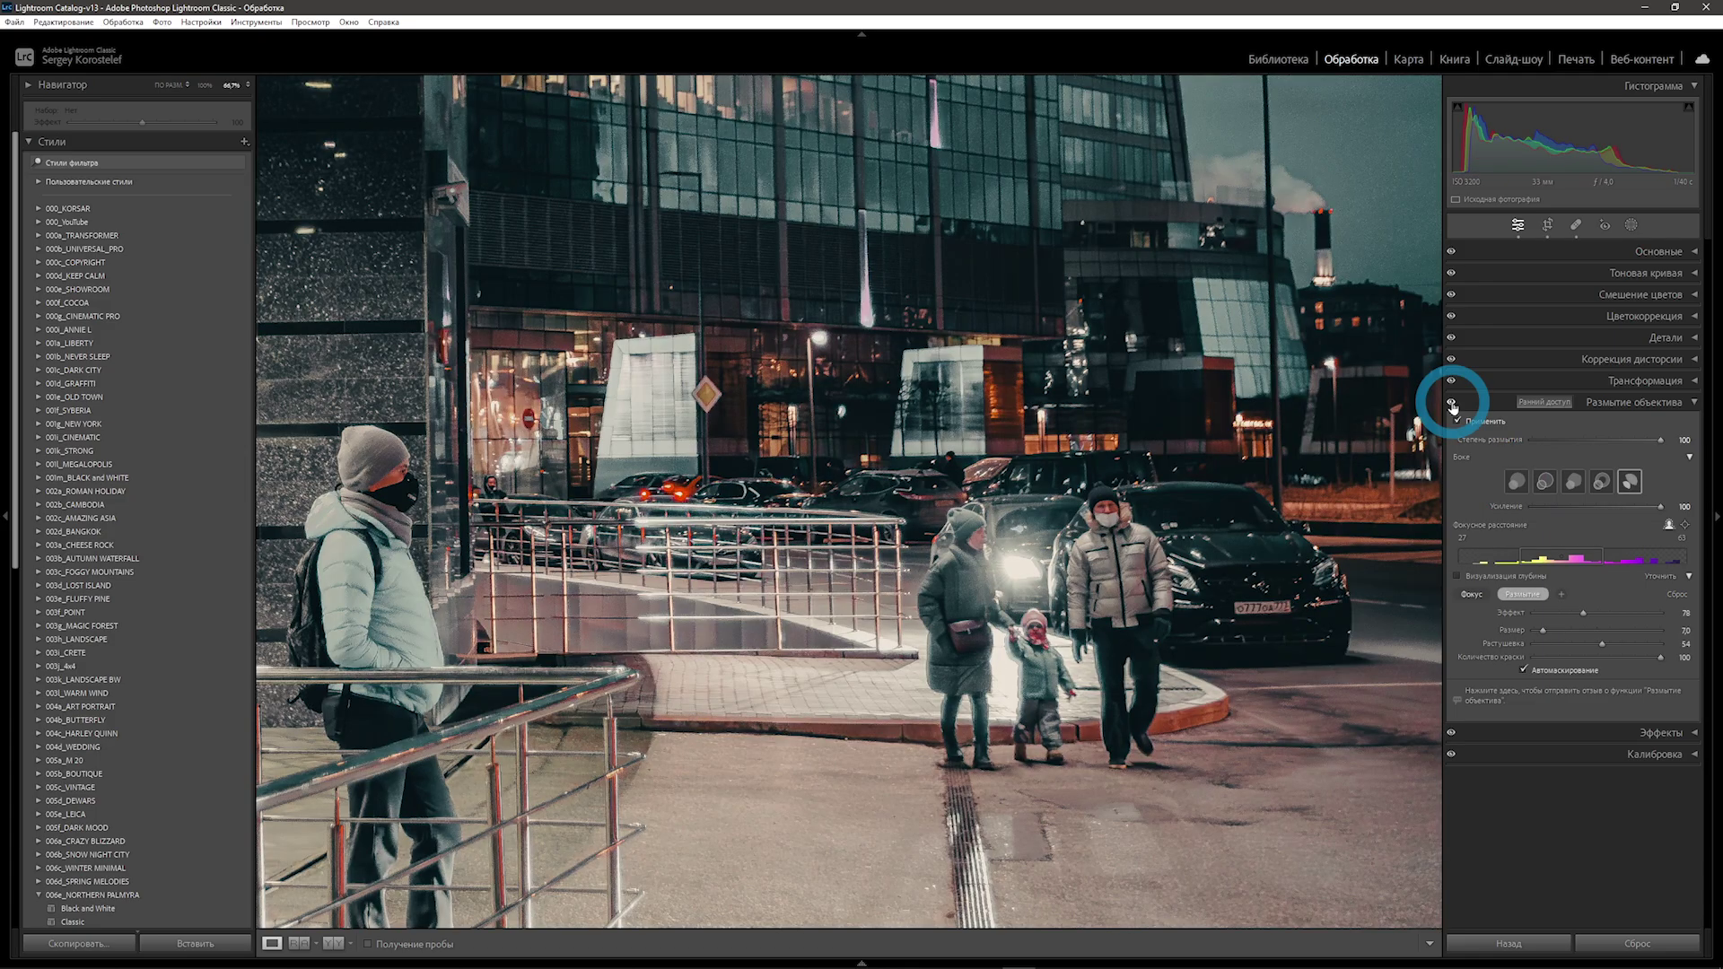
{"action": "left_click", "coordinate": [1452, 406]}
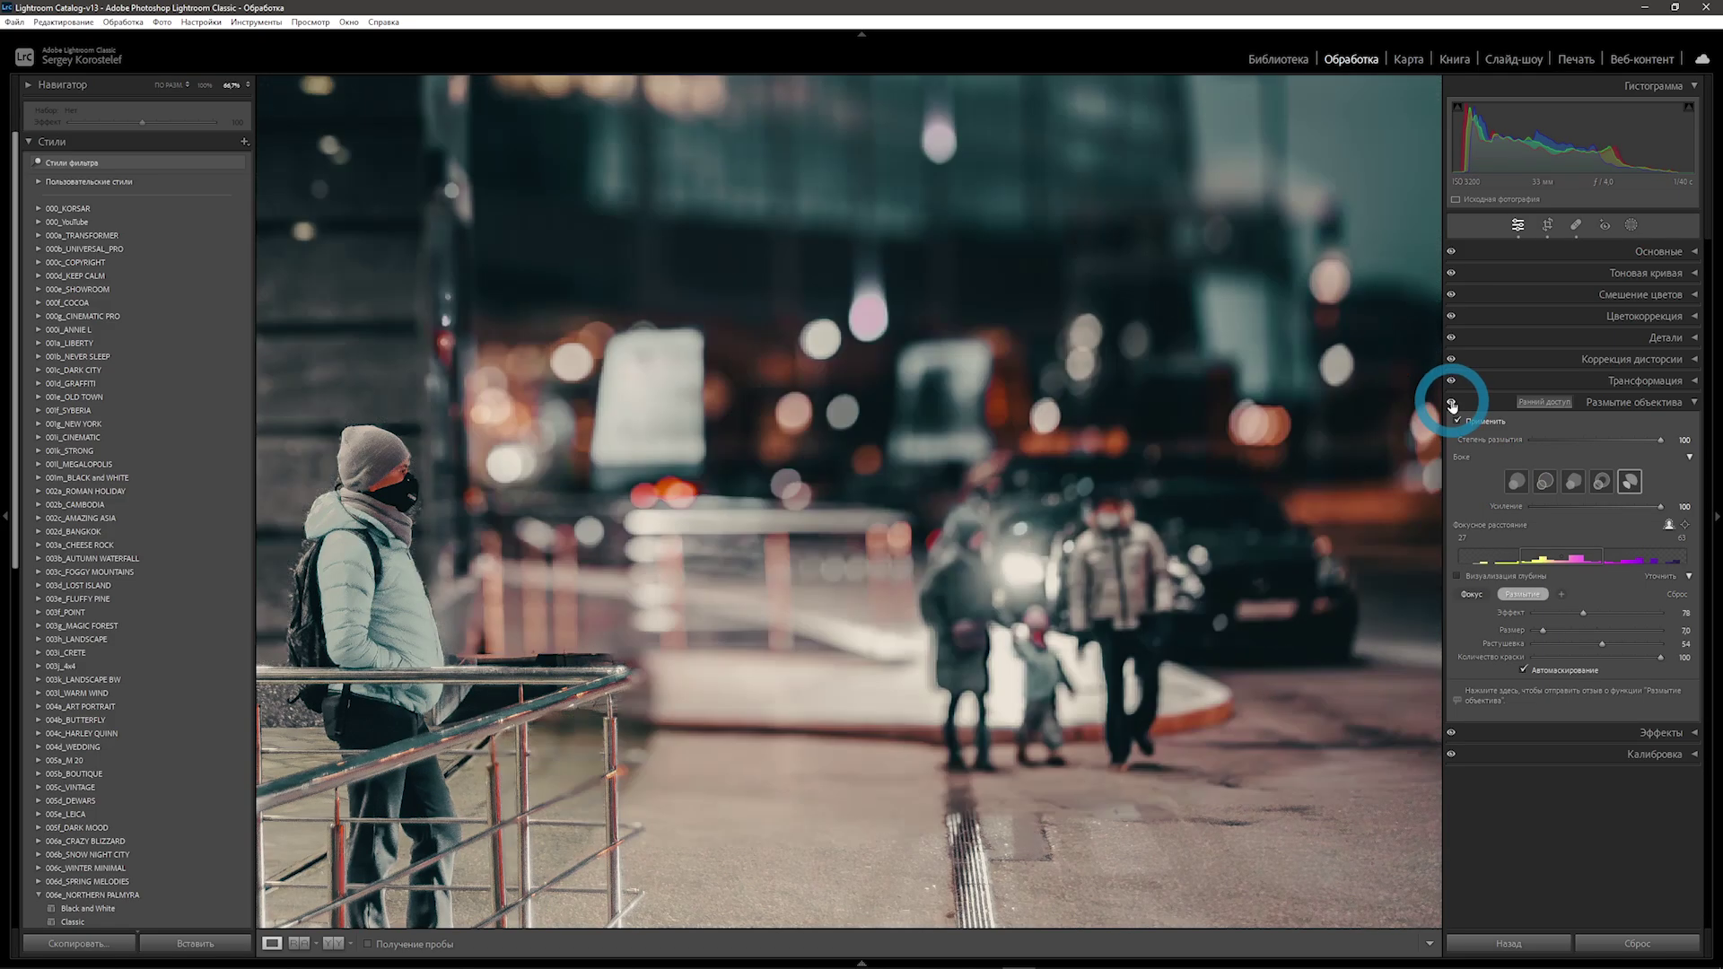
{"action": "left_click", "coordinate": [1516, 483]}
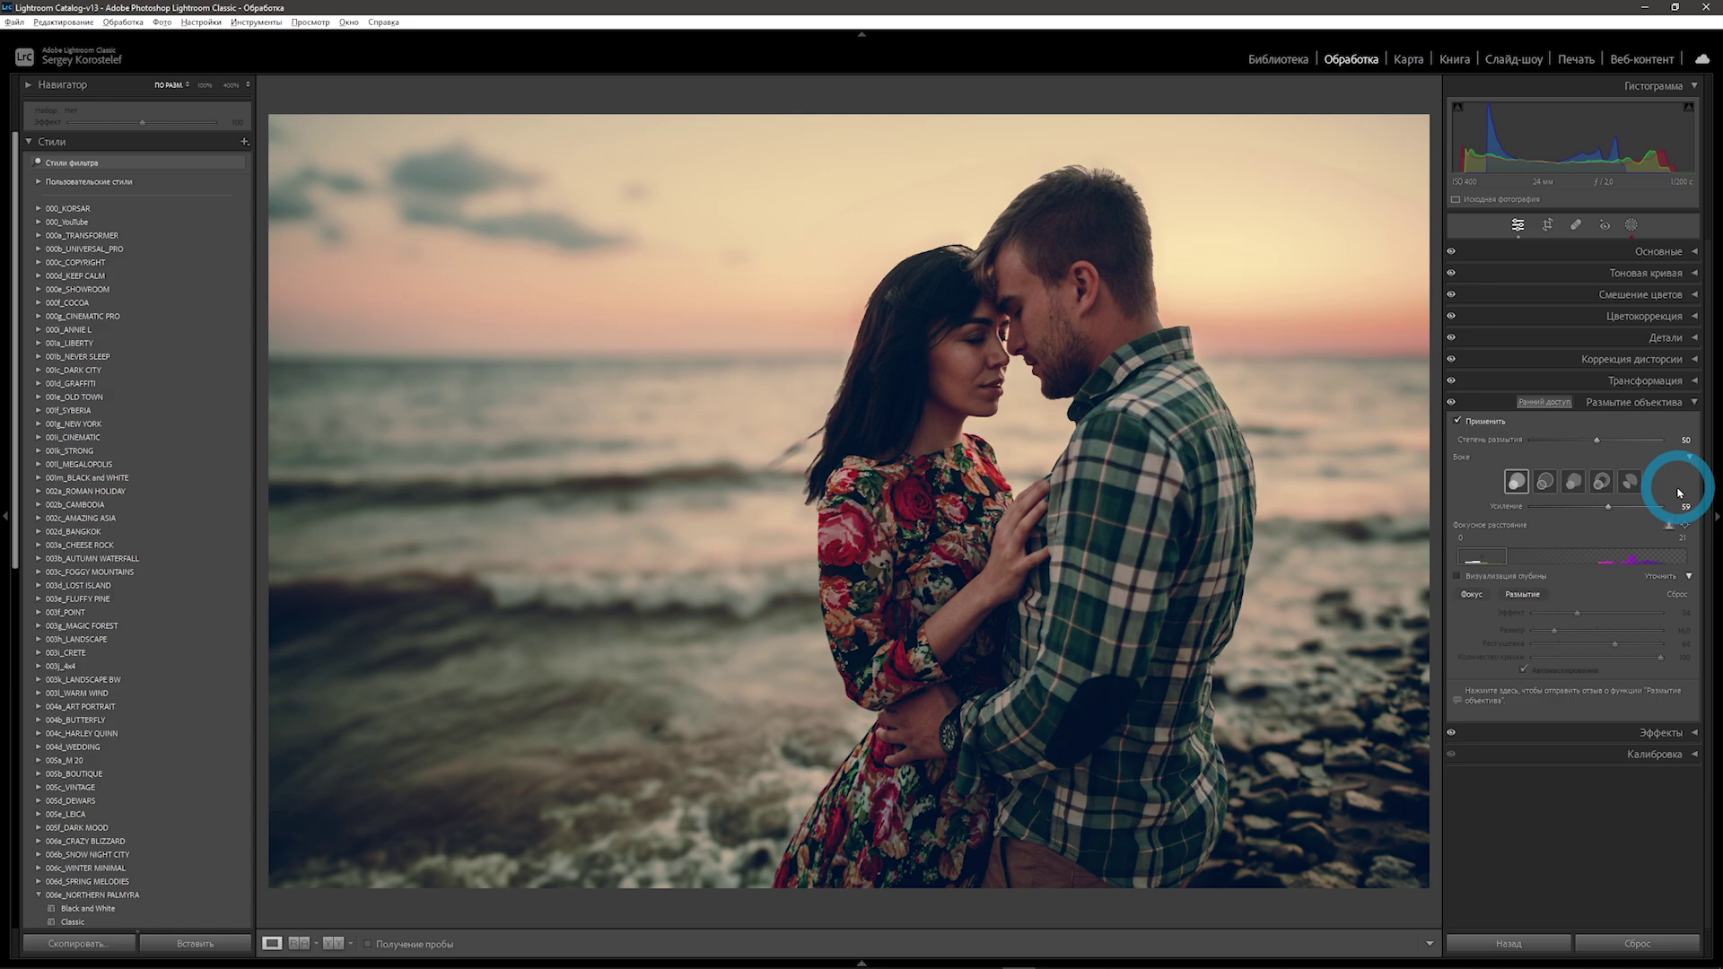
Choose the fifth bokeh shape, Cat Eye, and adjust the Focal Range box.
{"action": "left_click", "coordinate": [1631, 483]}
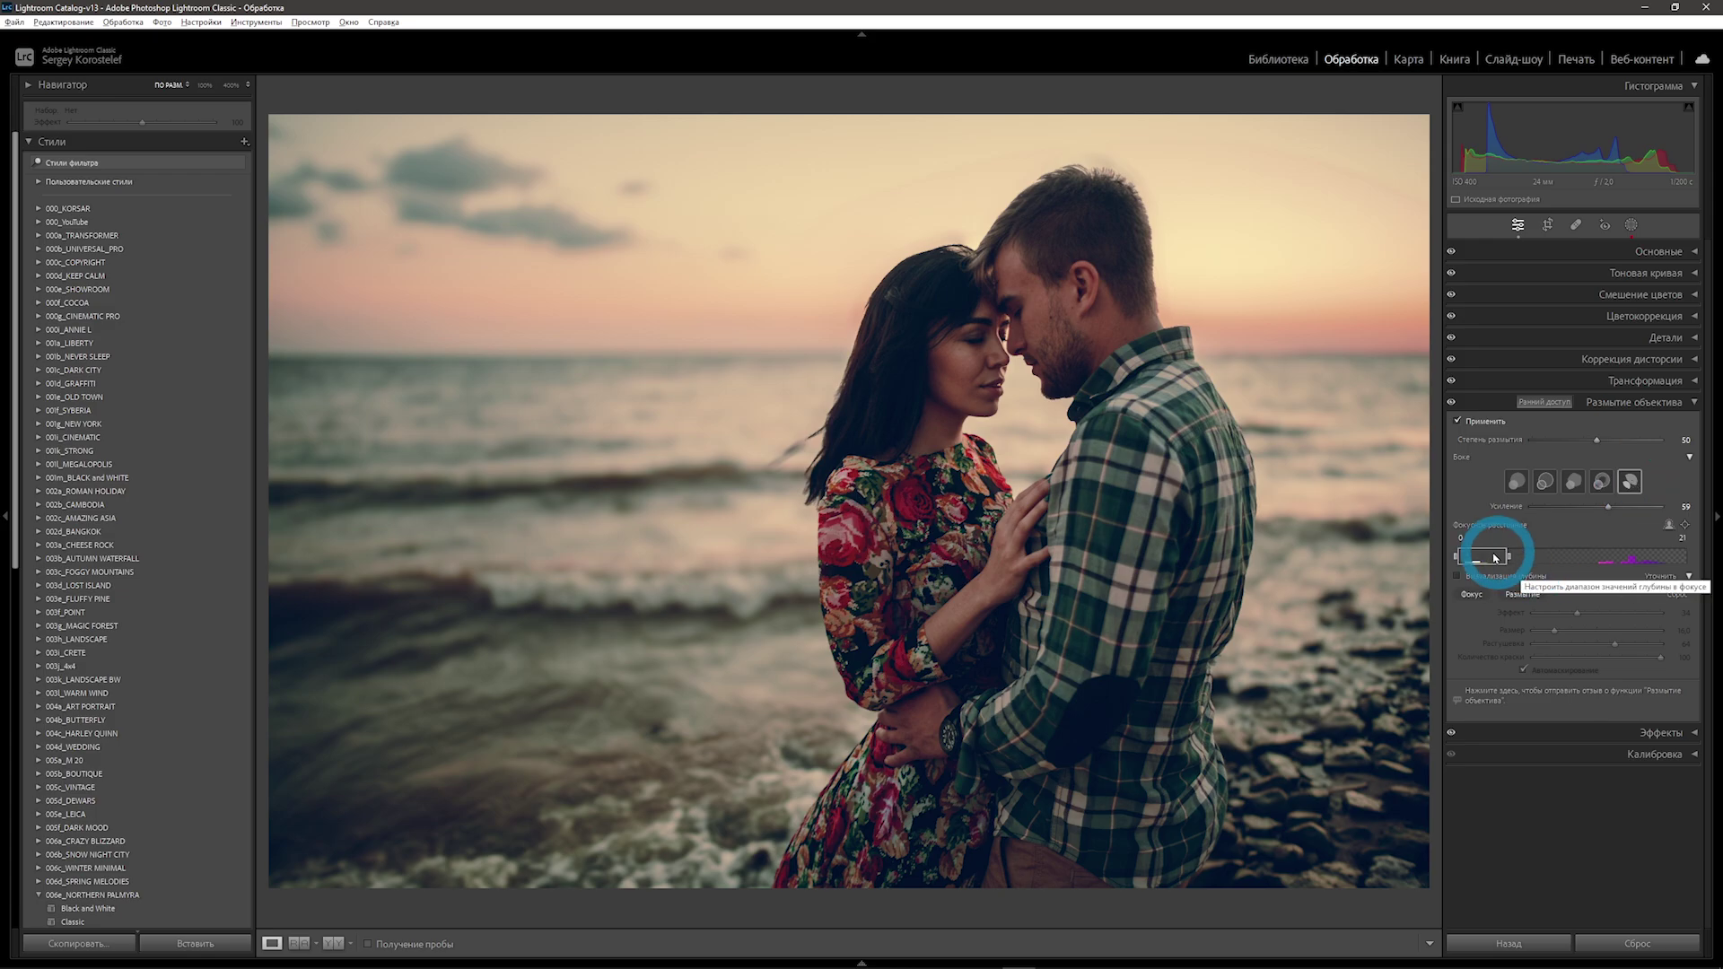
{"action": "mouse_move", "coordinate": [1511, 560]}
{"action": "left_mouse_down"}
{"action": "mouse_move", "coordinate": [1497, 558]}
{"action": "mouse_move", "coordinate": [1585, 573]}
{"action": "mouse_move", "coordinate": [1456, 579]}
{"action": "left_mouse_up"}
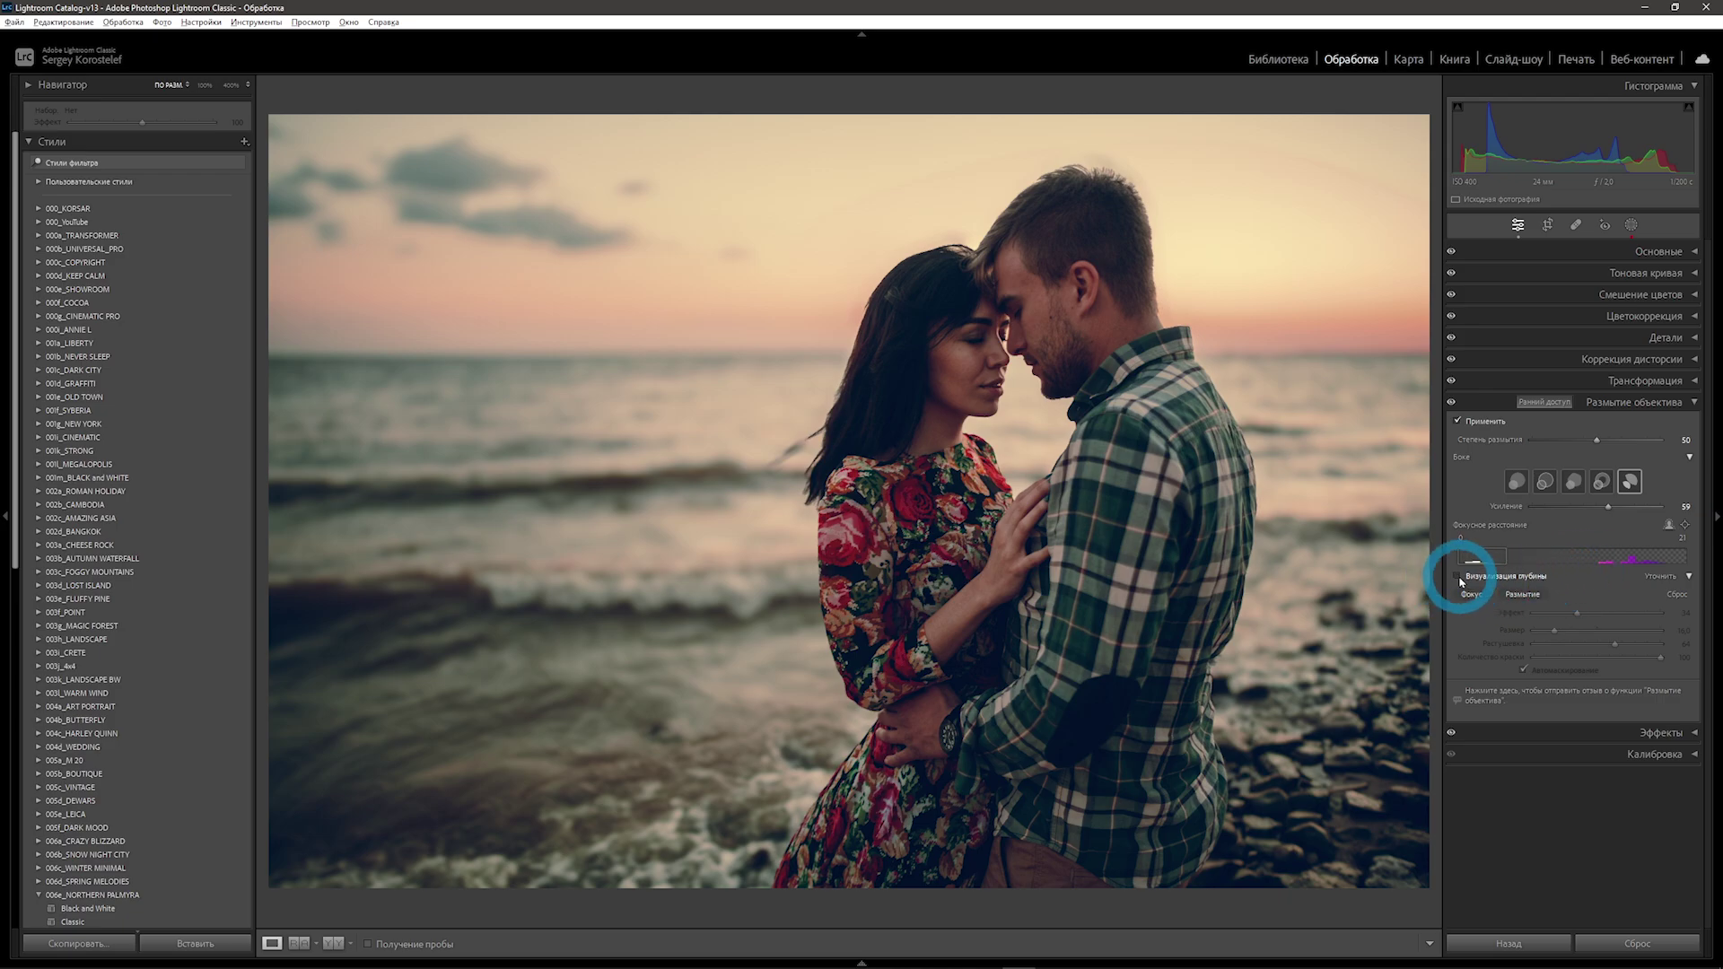
Widen the Focal Range to cover the couple using the Visualize Depth overlay, then hide it.
{"action": "left_click", "coordinate": [1457, 579]}
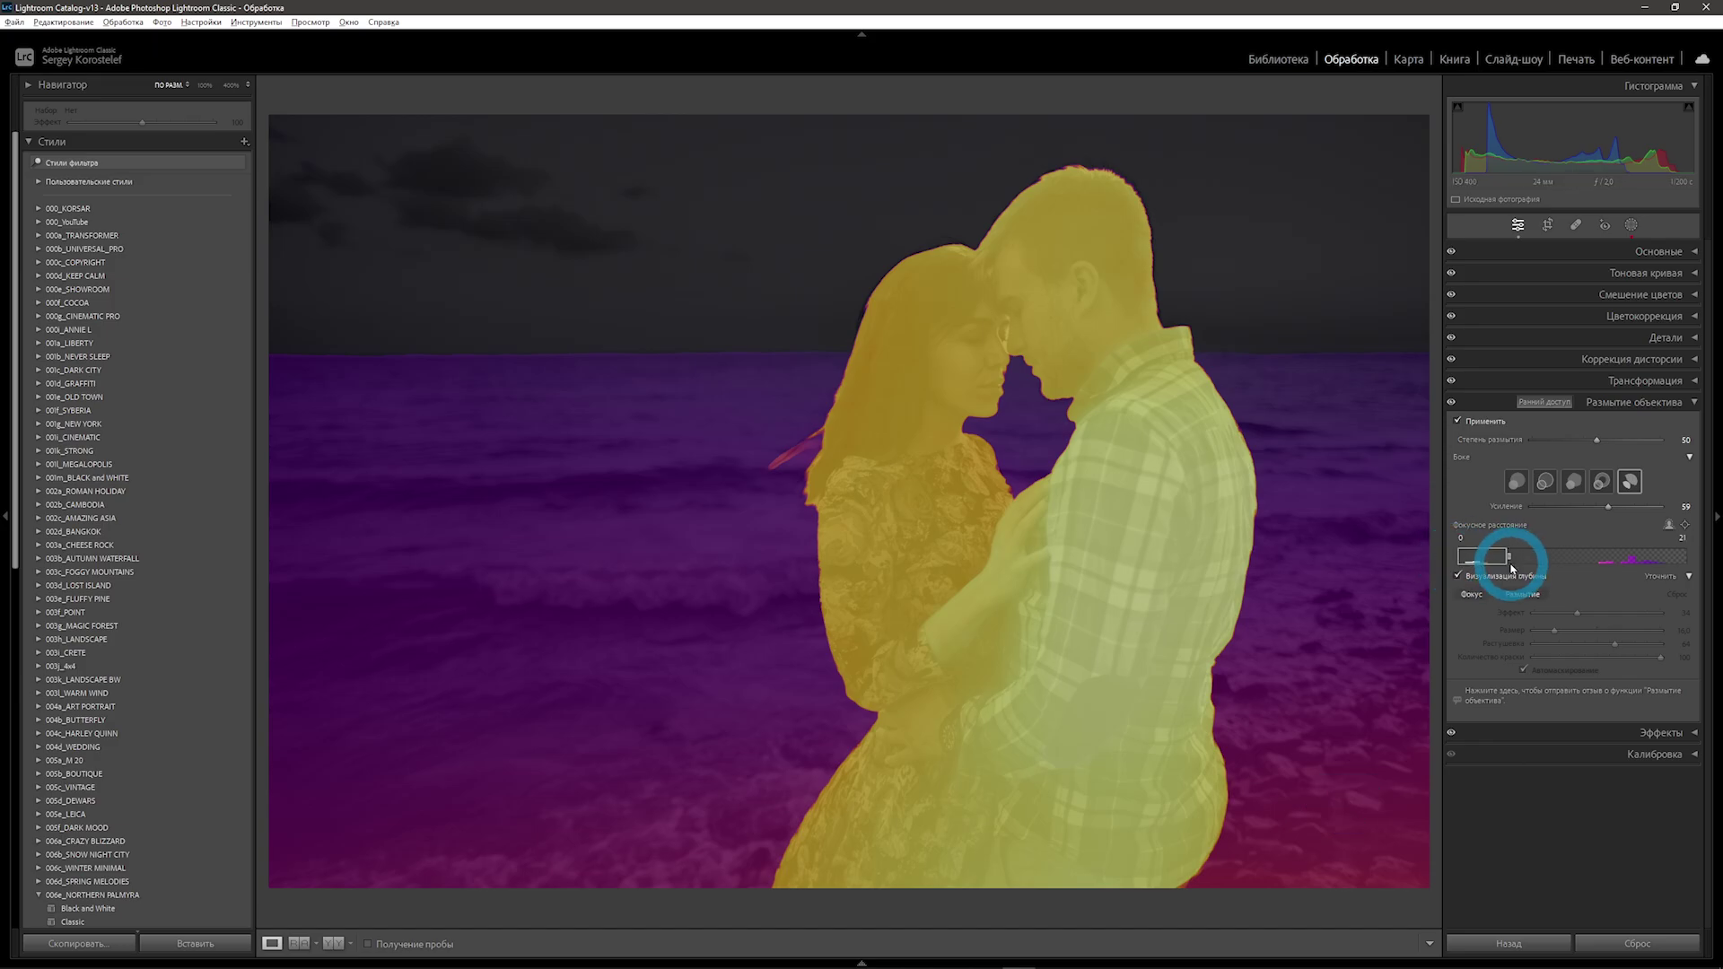
{"action": "left_click_drag", "start_coordinate": [1507, 558], "coordinate": [1554, 559]}
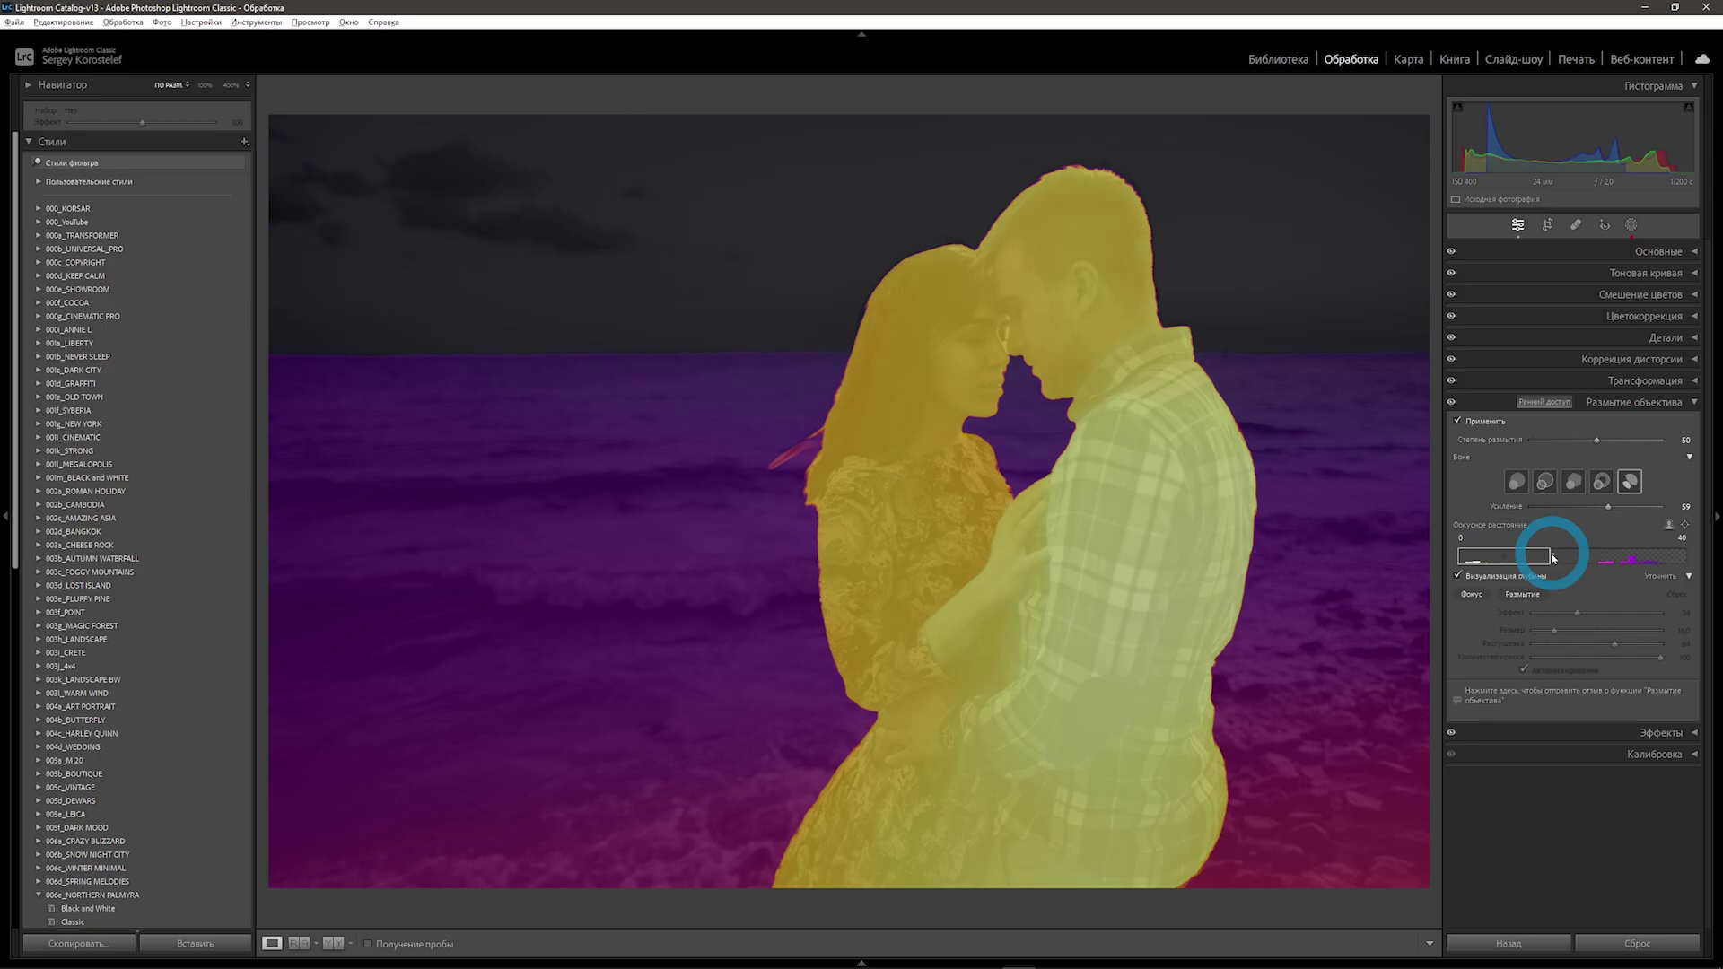
{"action": "left_click", "coordinate": [1459, 577]}
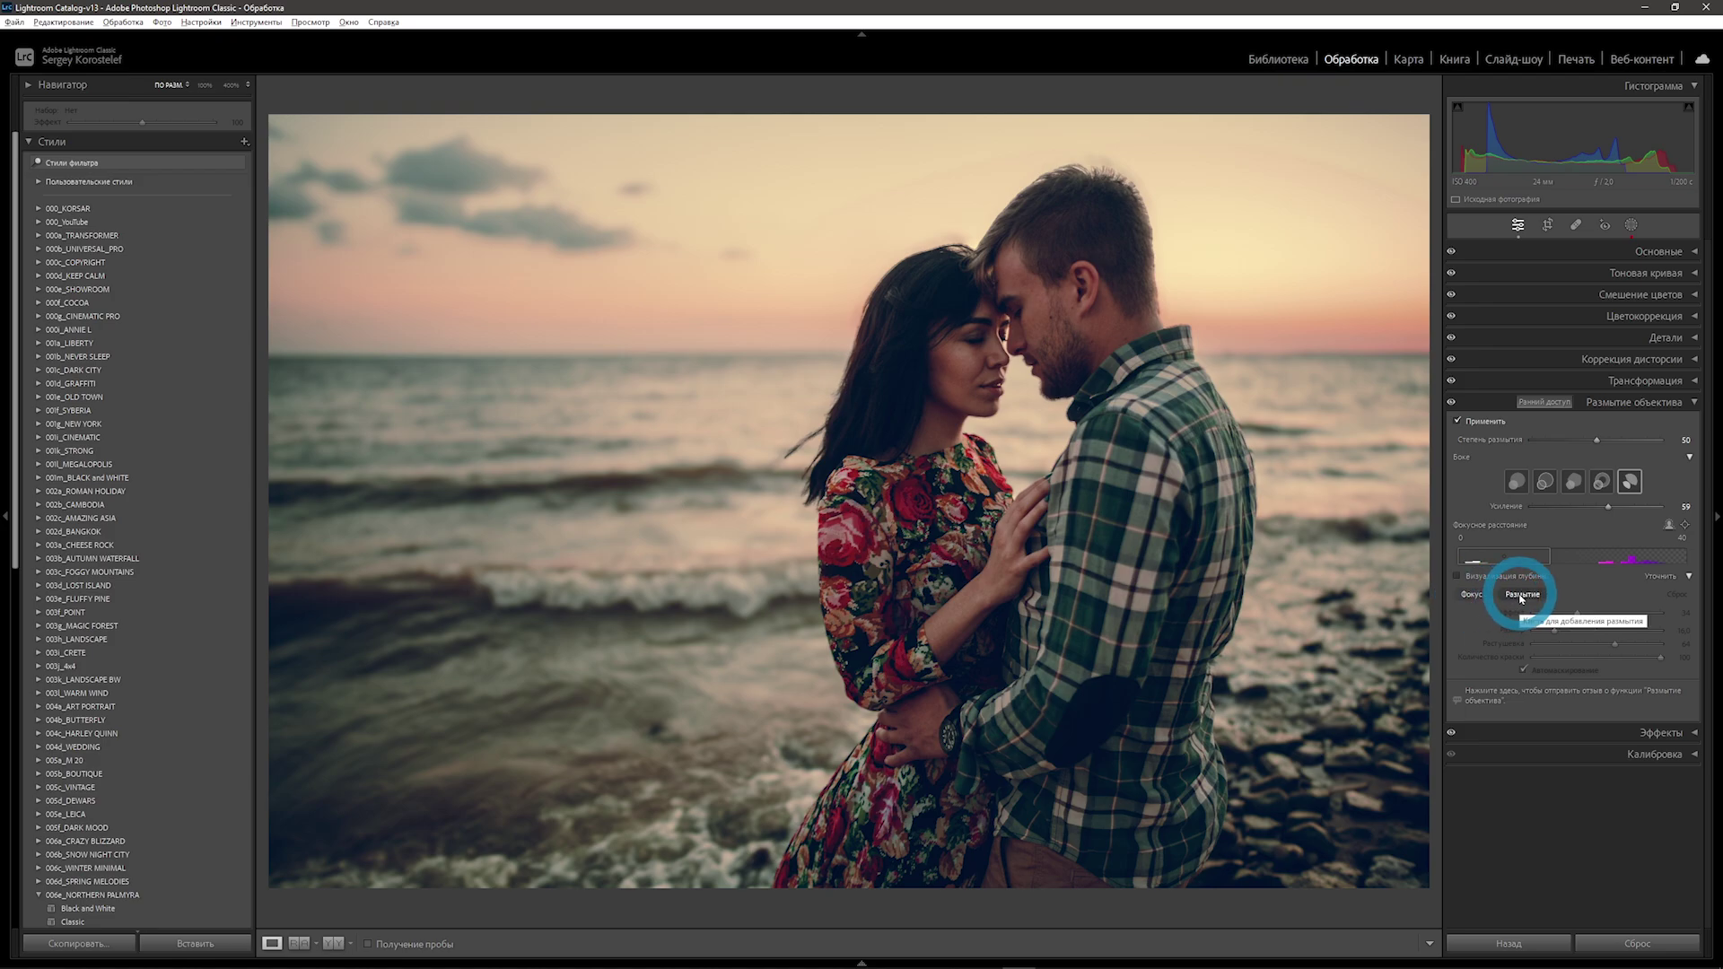
Switch Focus refinement to painting areas into focus.
{"action": "left_click", "coordinate": [1472, 595]}
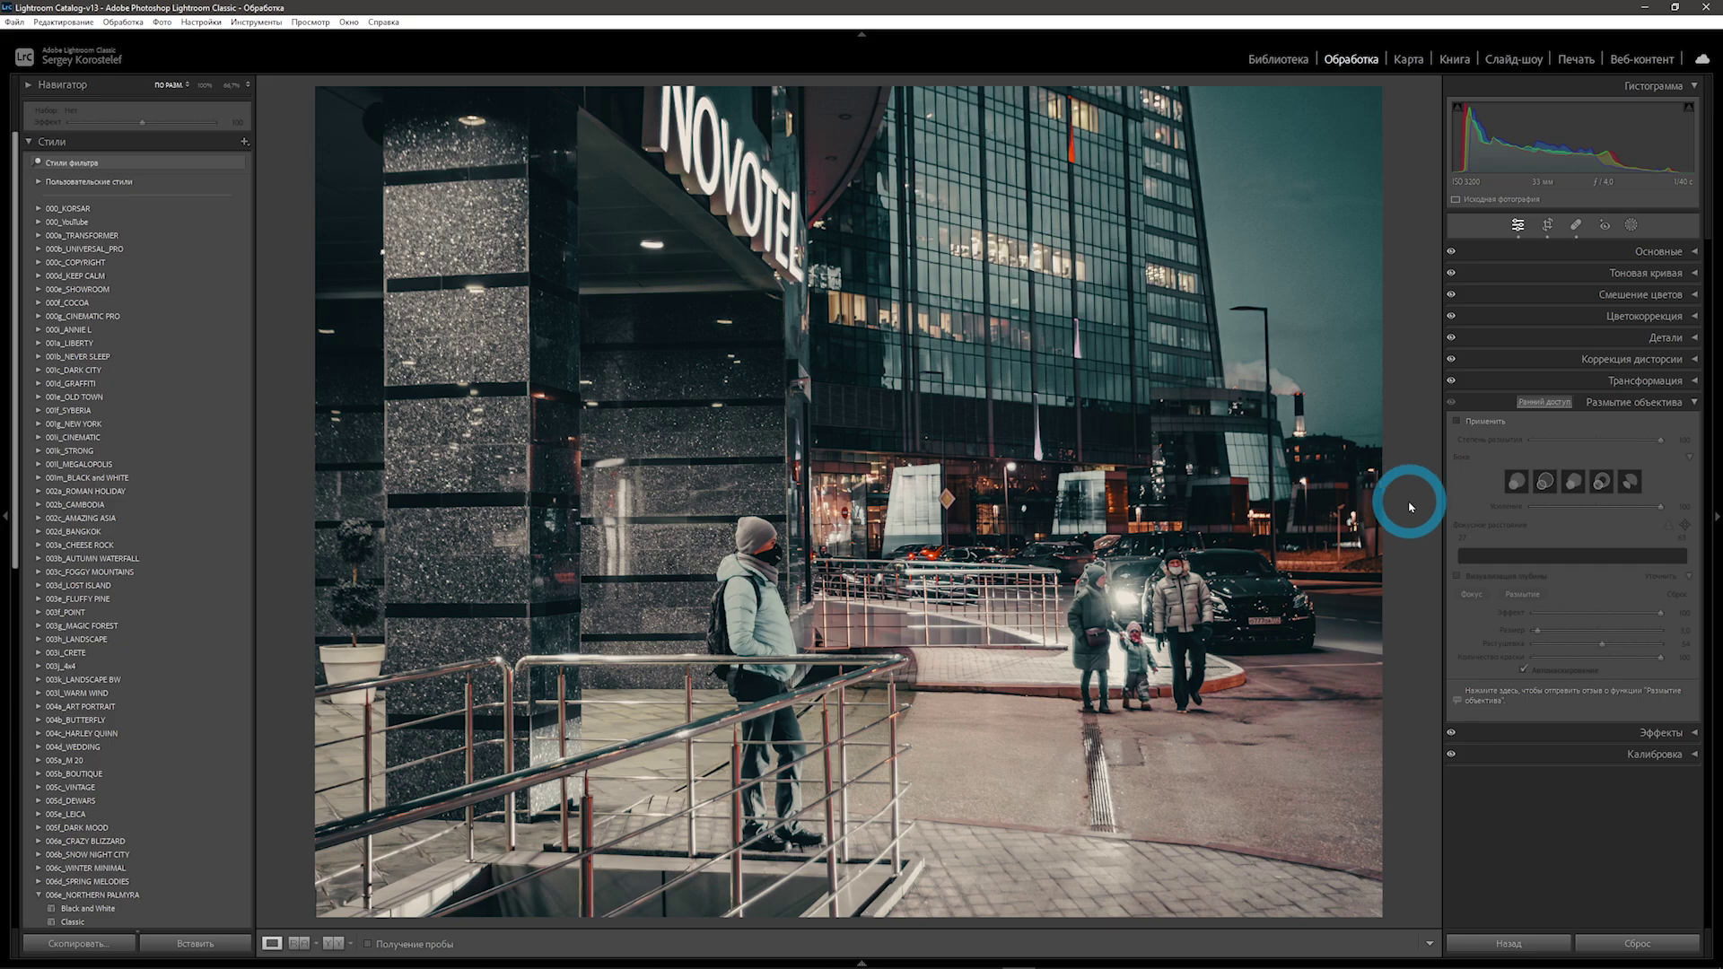
Apply lens blur to the Novotel street photo, zoom to 66.7%, and turn blur off to compare.
{"action": "left_click", "coordinate": [1457, 421]}
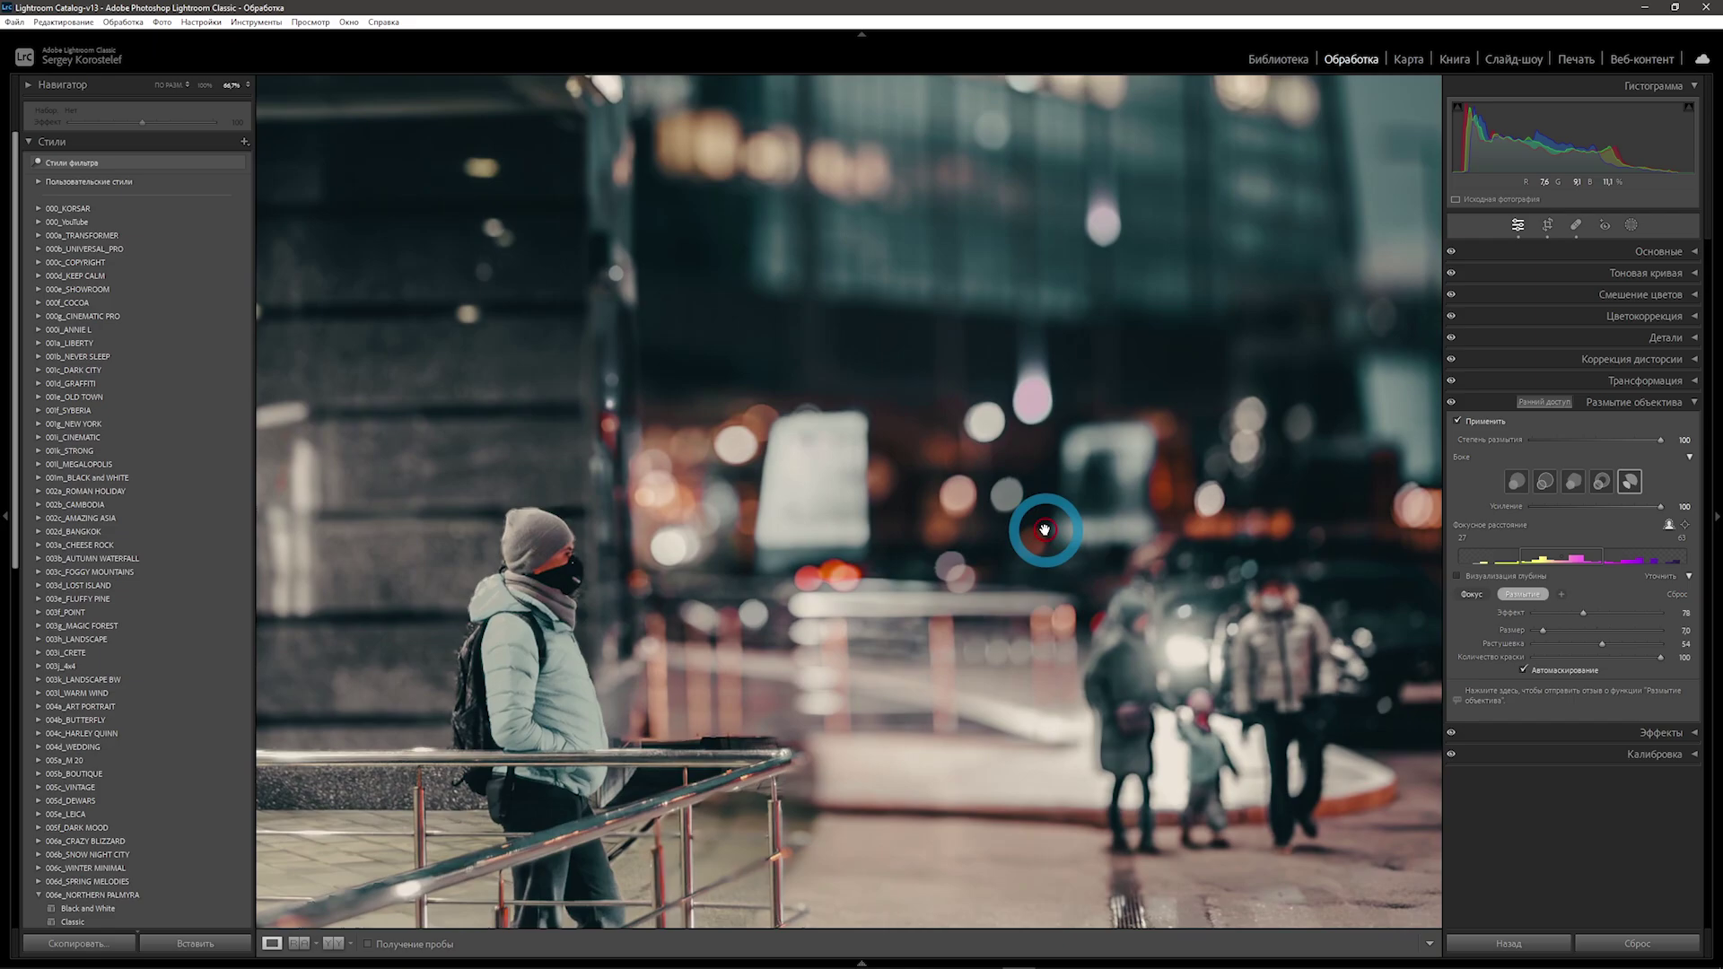
{"action": "mouse_move", "coordinate": [1046, 525]}
{"action": "left_mouse_down"}
{"action": "mouse_move", "coordinate": [826, 455]}
{"action": "mouse_move", "coordinate": [877, 442]}
{"action": "left_mouse_up"}
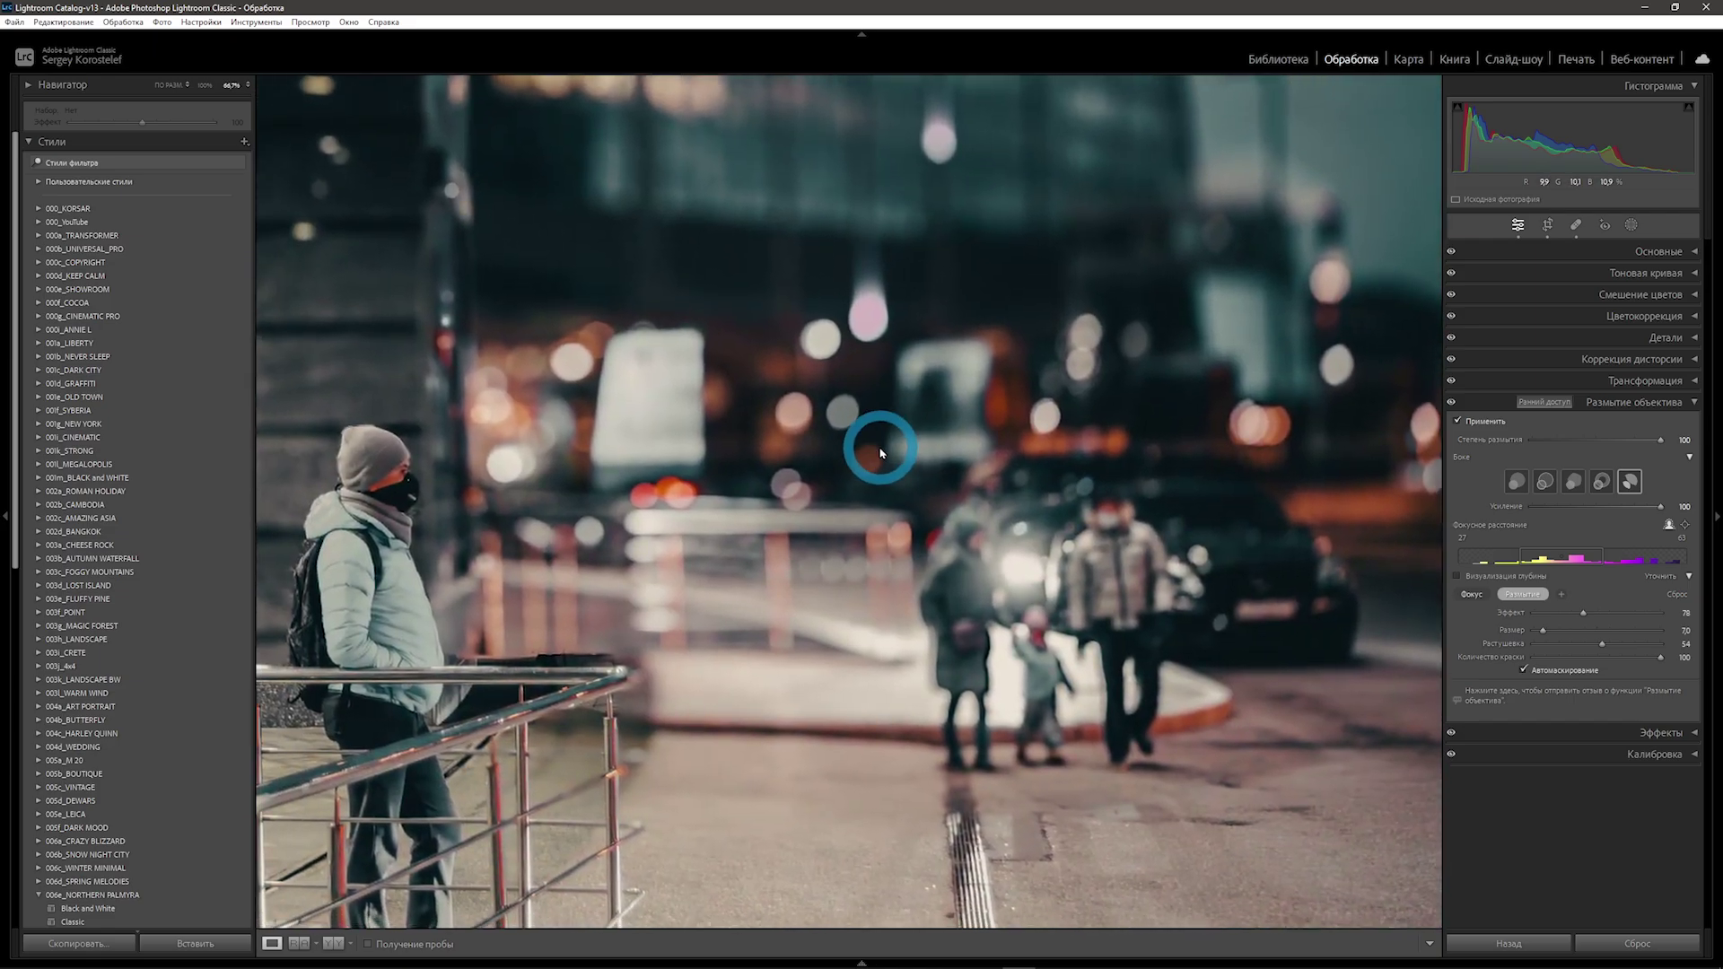
{"action": "left_click", "coordinate": [1453, 403]}
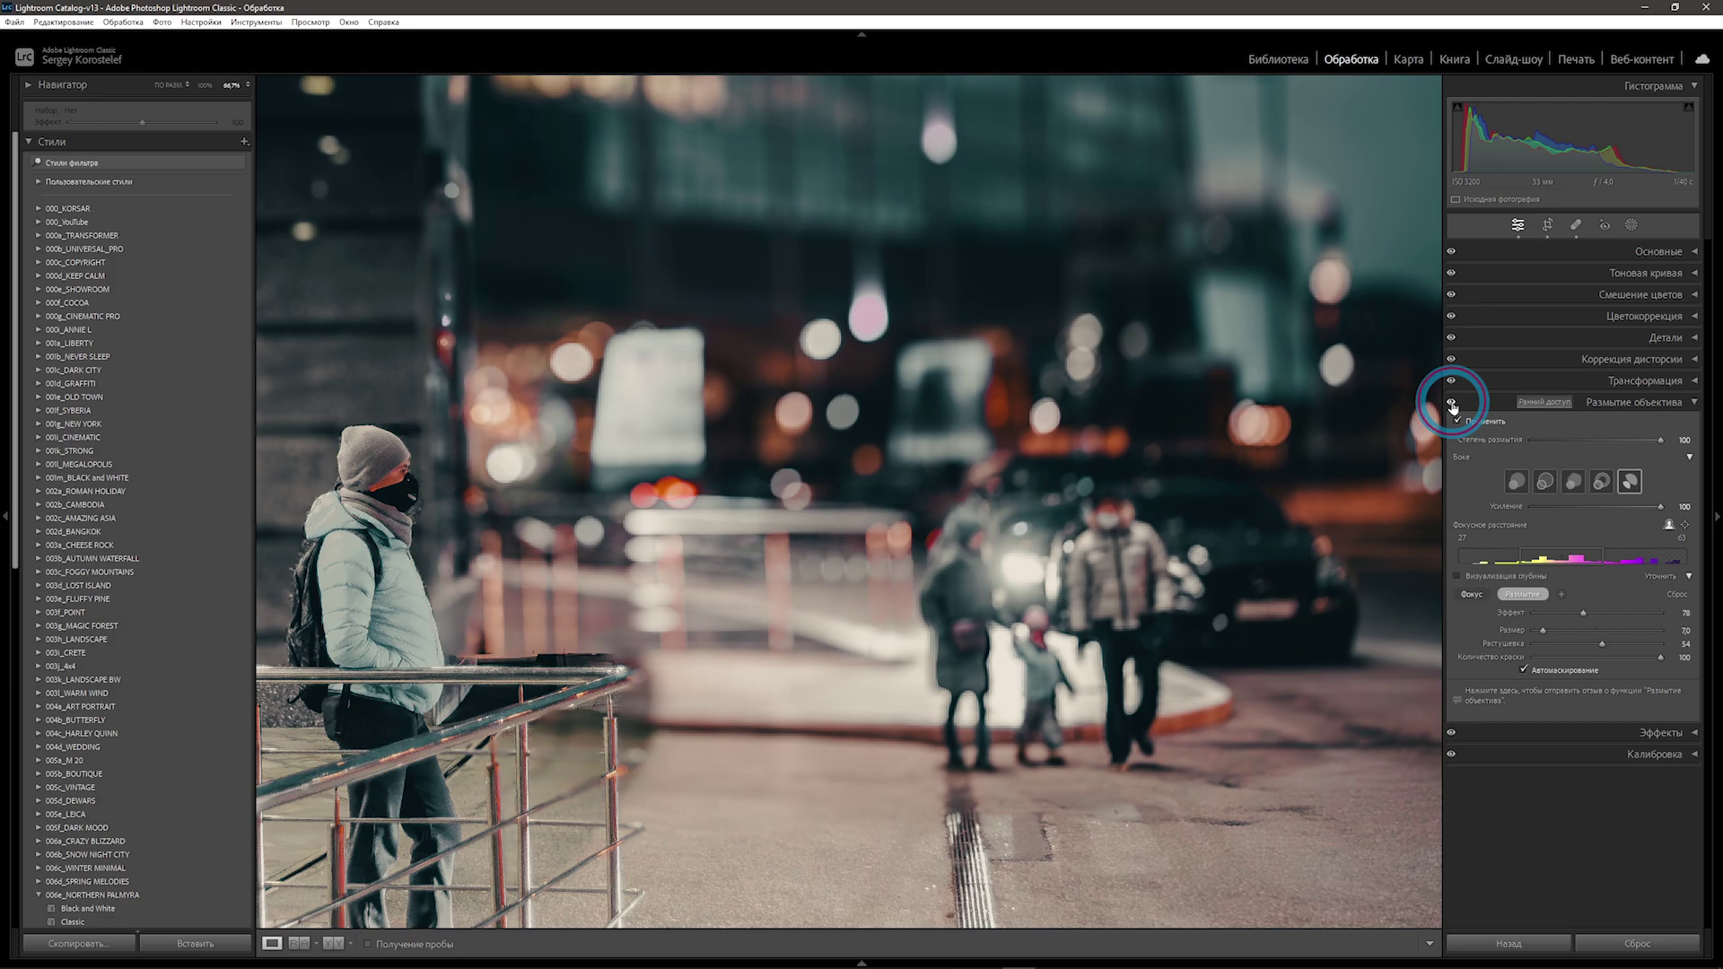
{"action": "left_click", "coordinate": [1453, 404]}
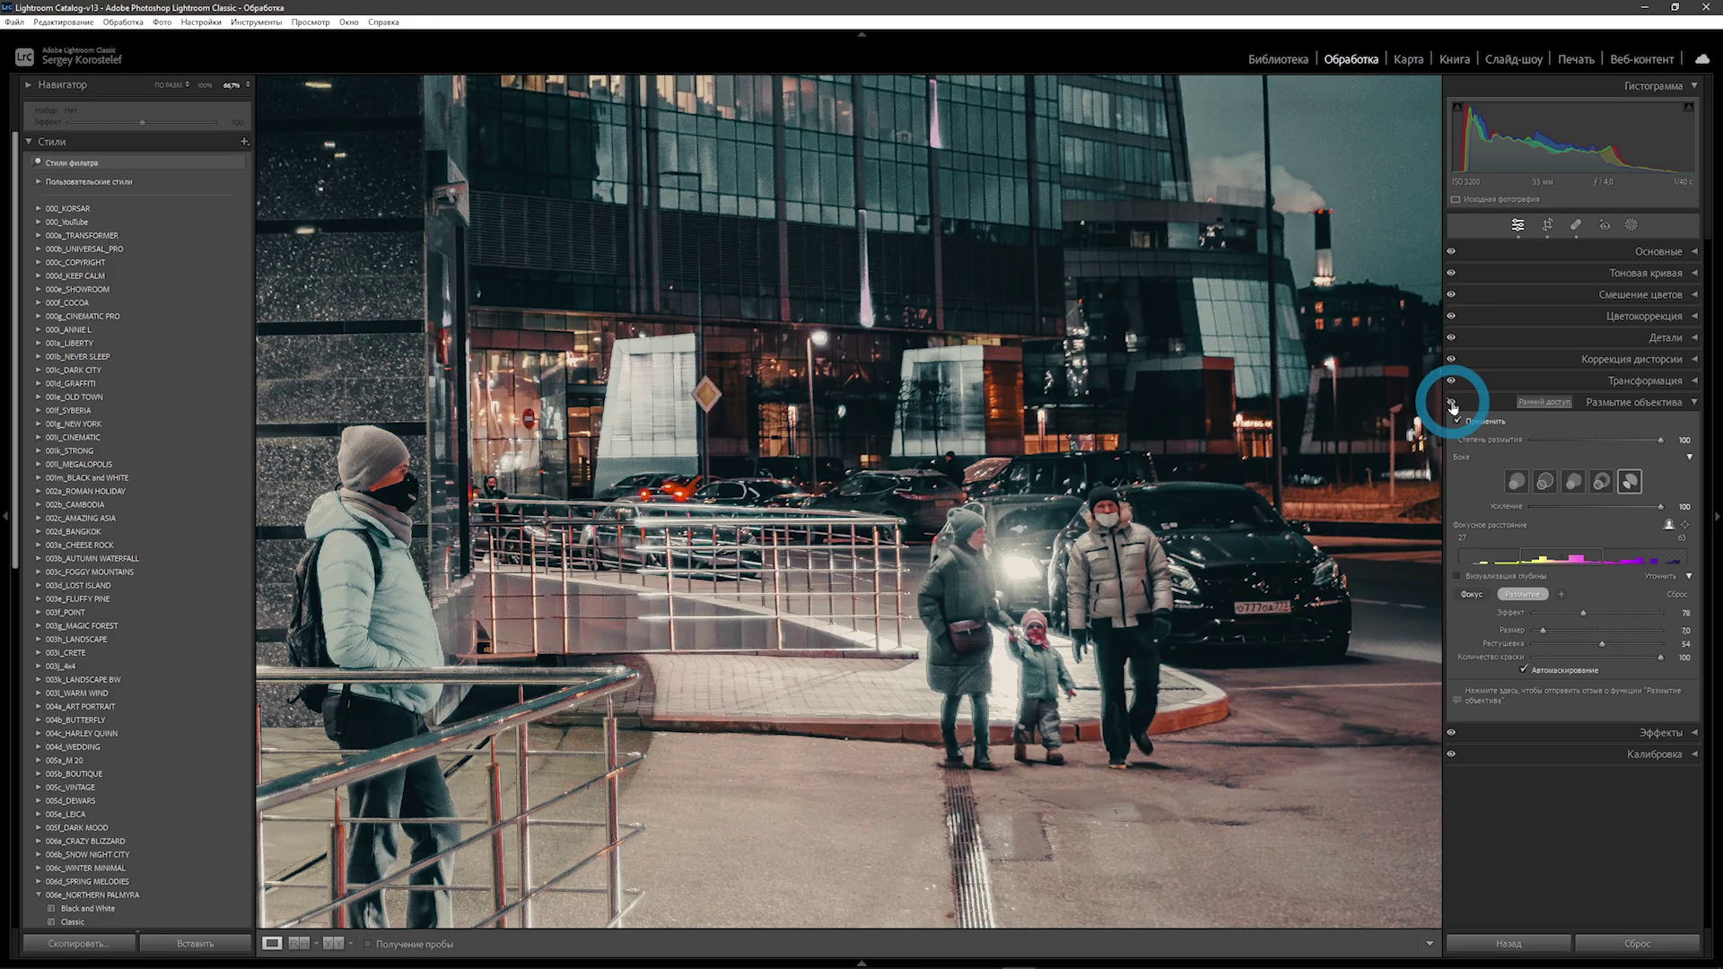
Turn lens blur back on with the first bokeh shape and Boost raised to 100.
{"action": "left_click", "coordinate": [1453, 404]}
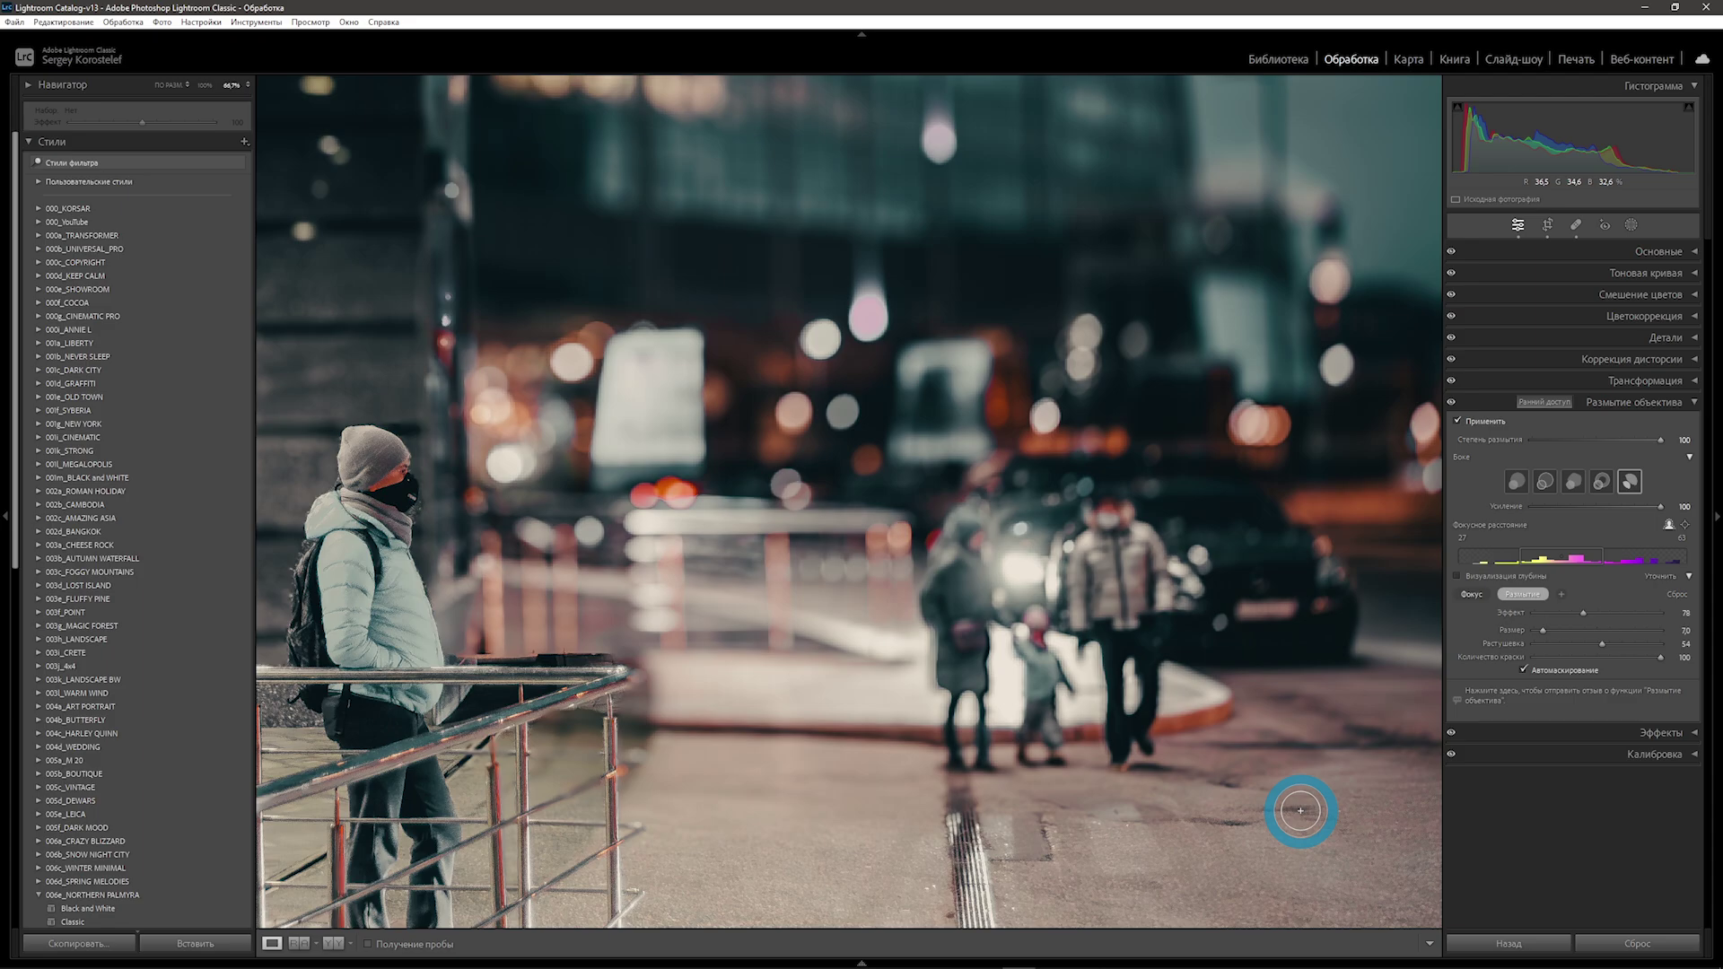
{"action": "left_click", "coordinate": [1516, 483]}
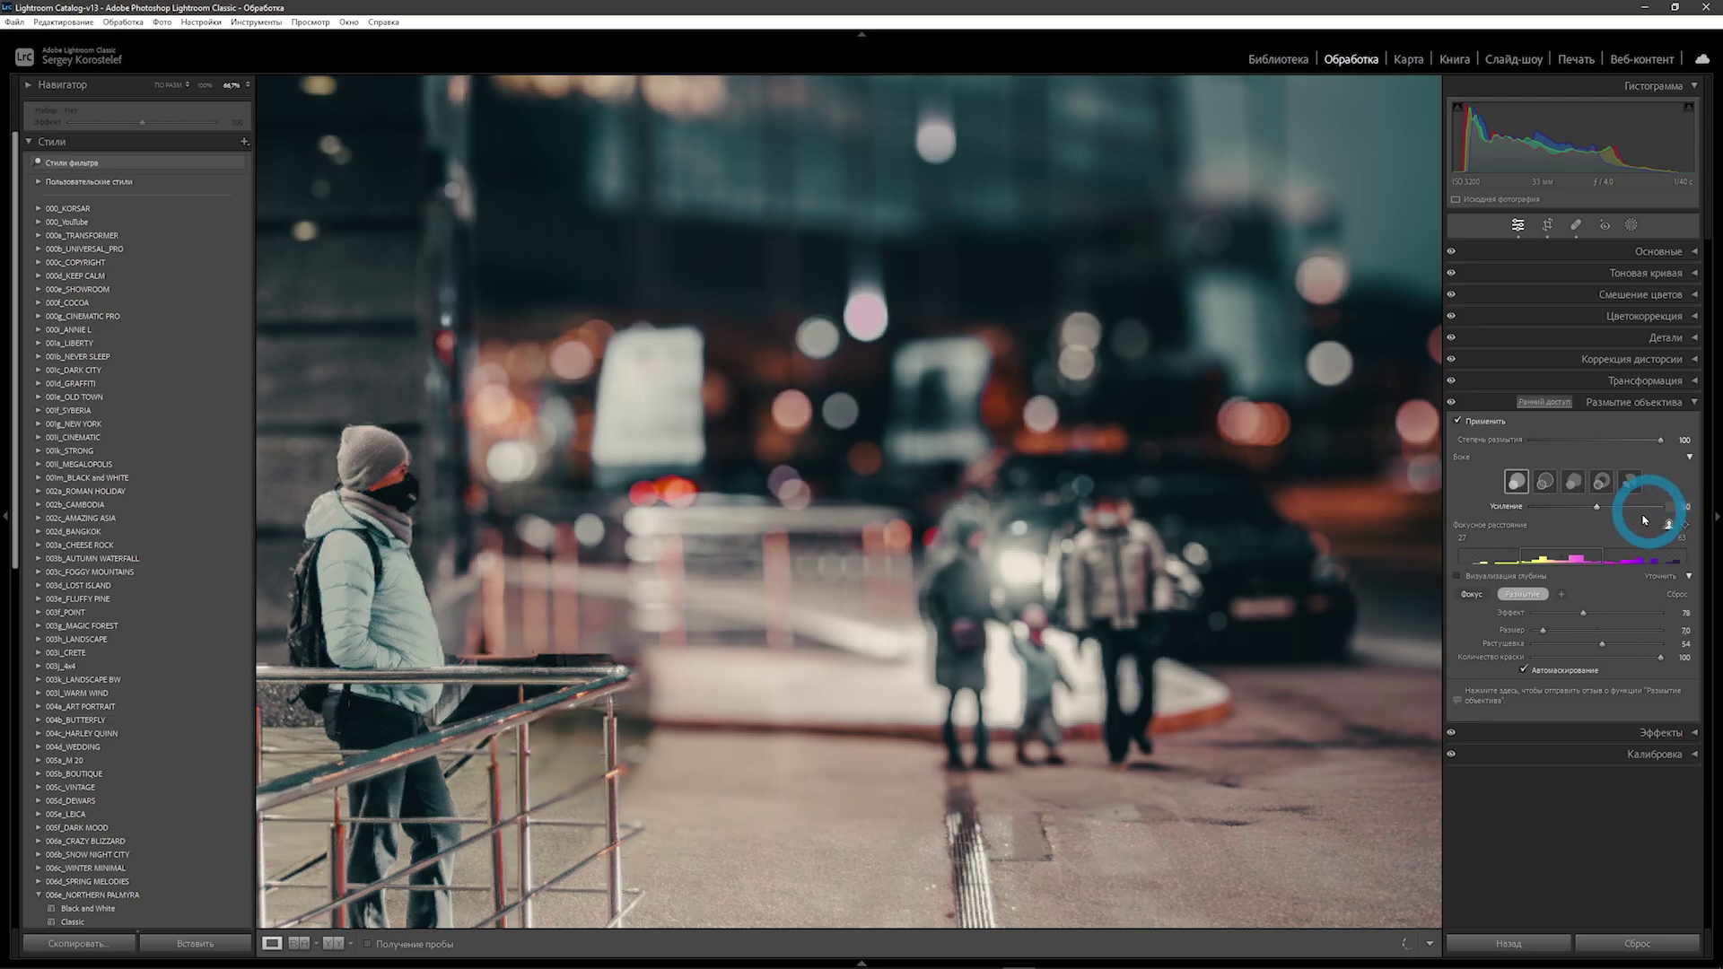
{"action": "left_click_drag", "start_coordinate": [1661, 509], "coordinate": [1534, 509]}
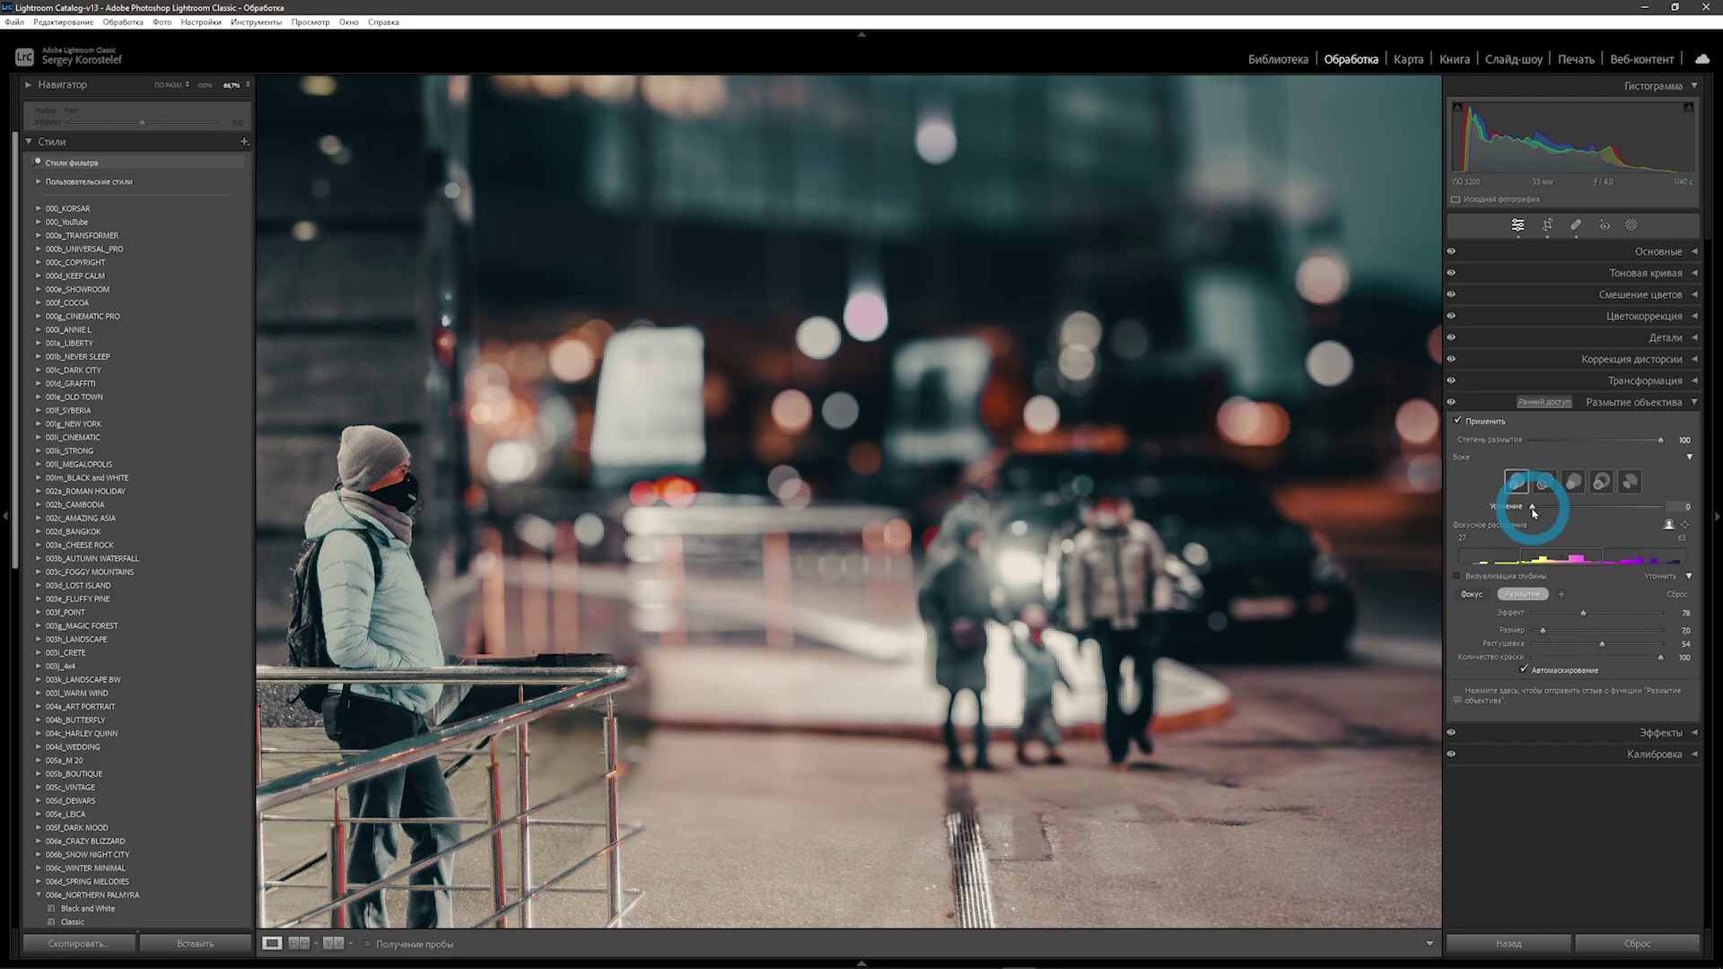
{"action": "left_click_drag", "start_coordinate": [1534, 509], "coordinate": [1718, 517]}
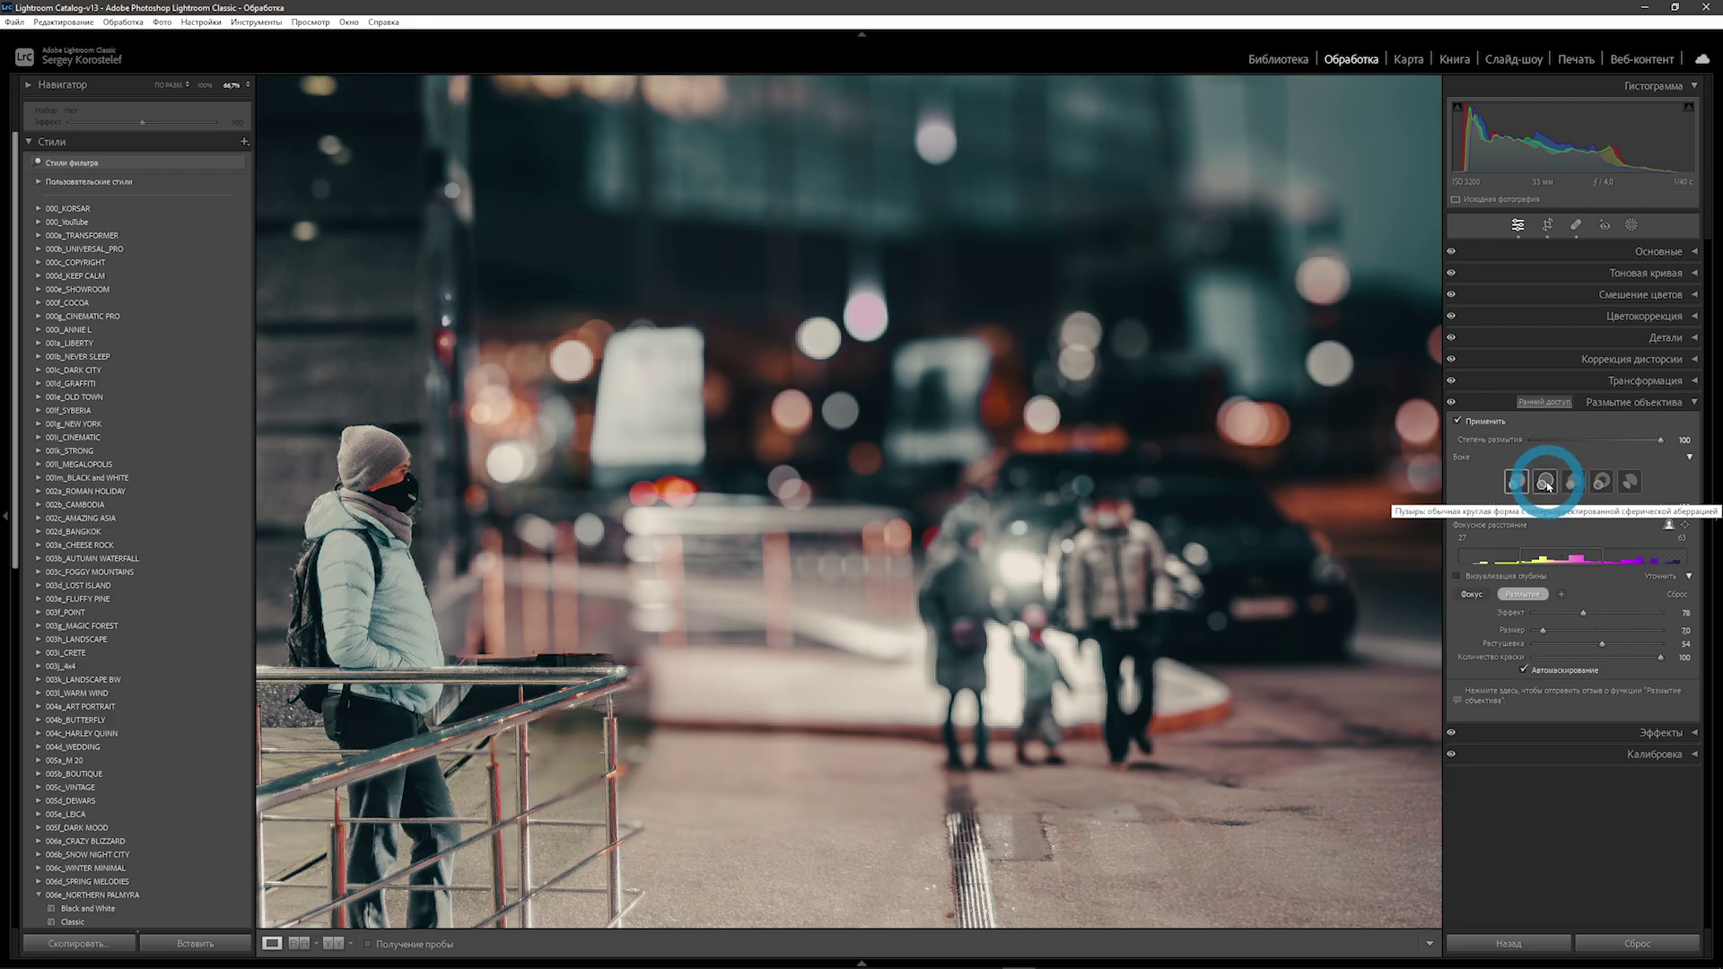
Try the other bokeh shapes, settle on the third, and fit the photo in view.
{"action": "left_click", "coordinate": [1544, 483]}
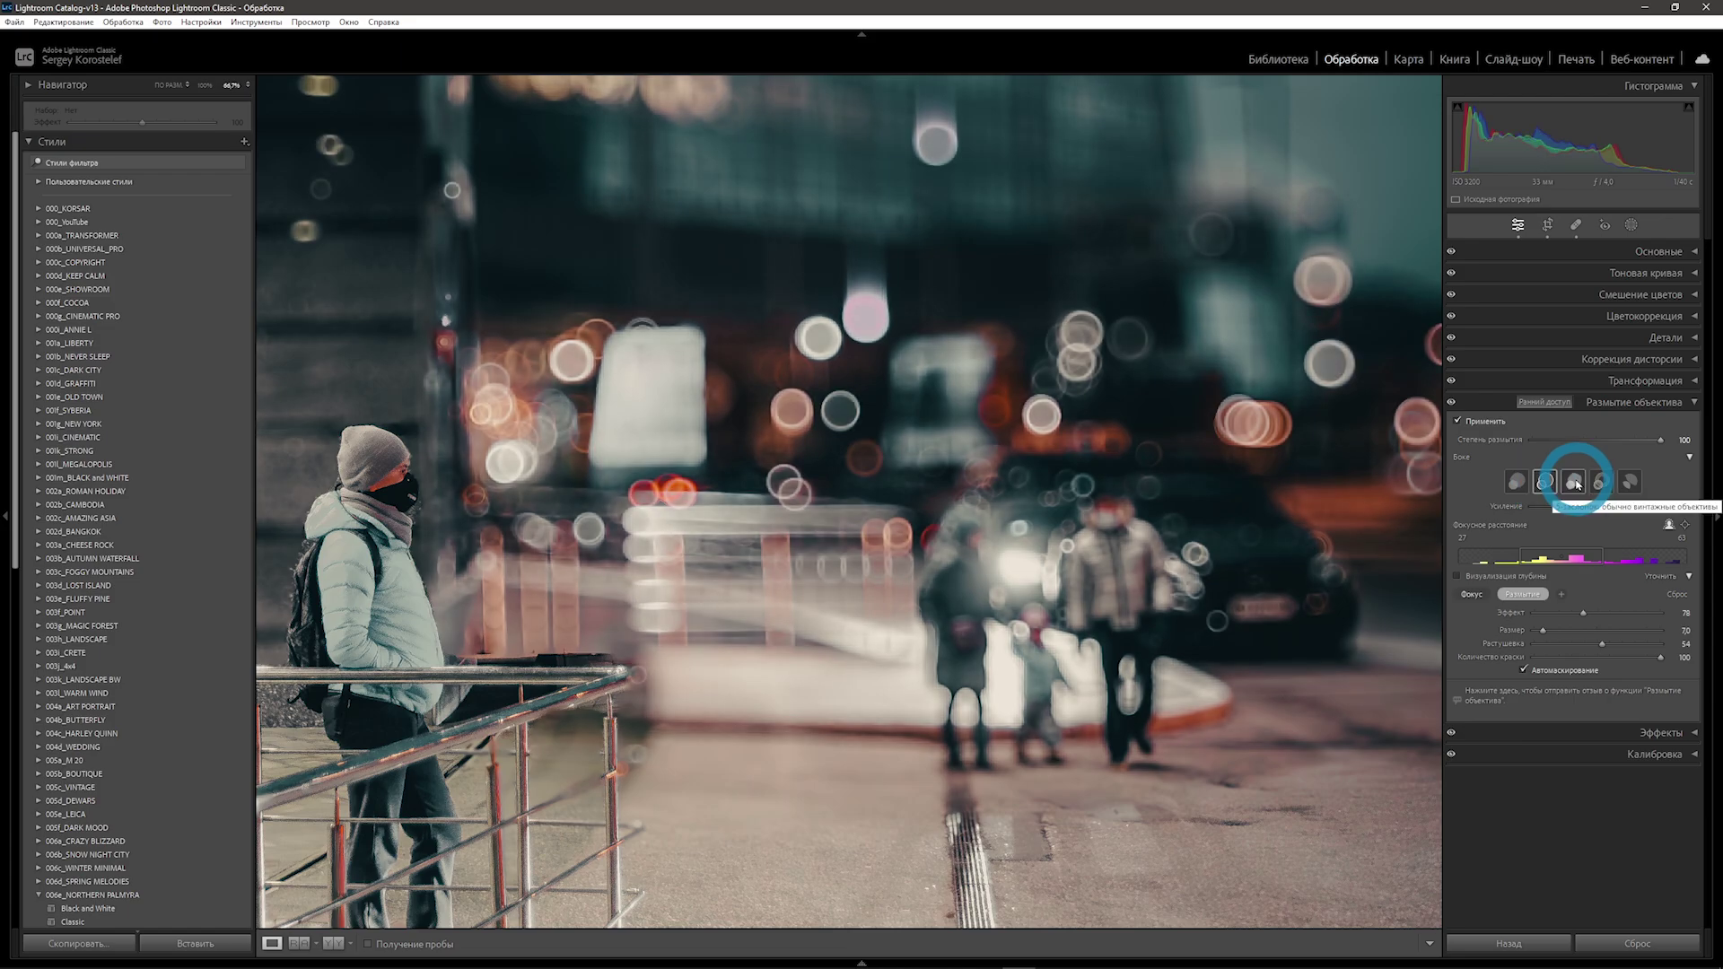
{"action": "left_click", "coordinate": [1575, 483]}
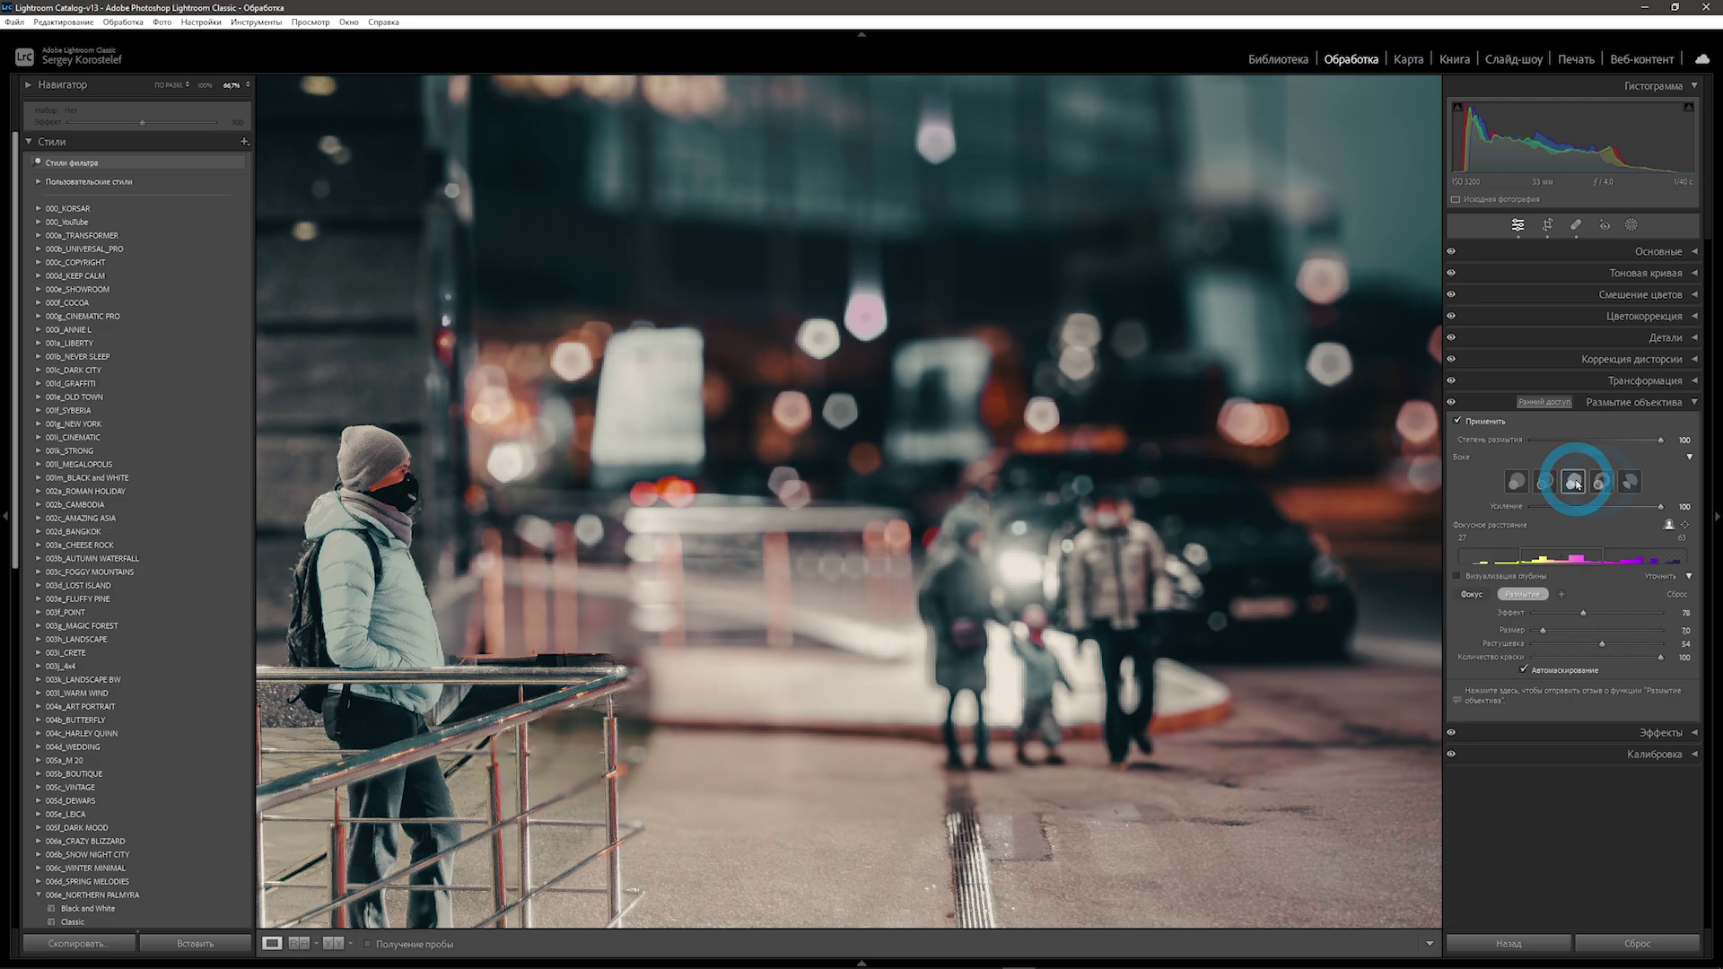
{"action": "left_click", "coordinate": [1602, 482]}
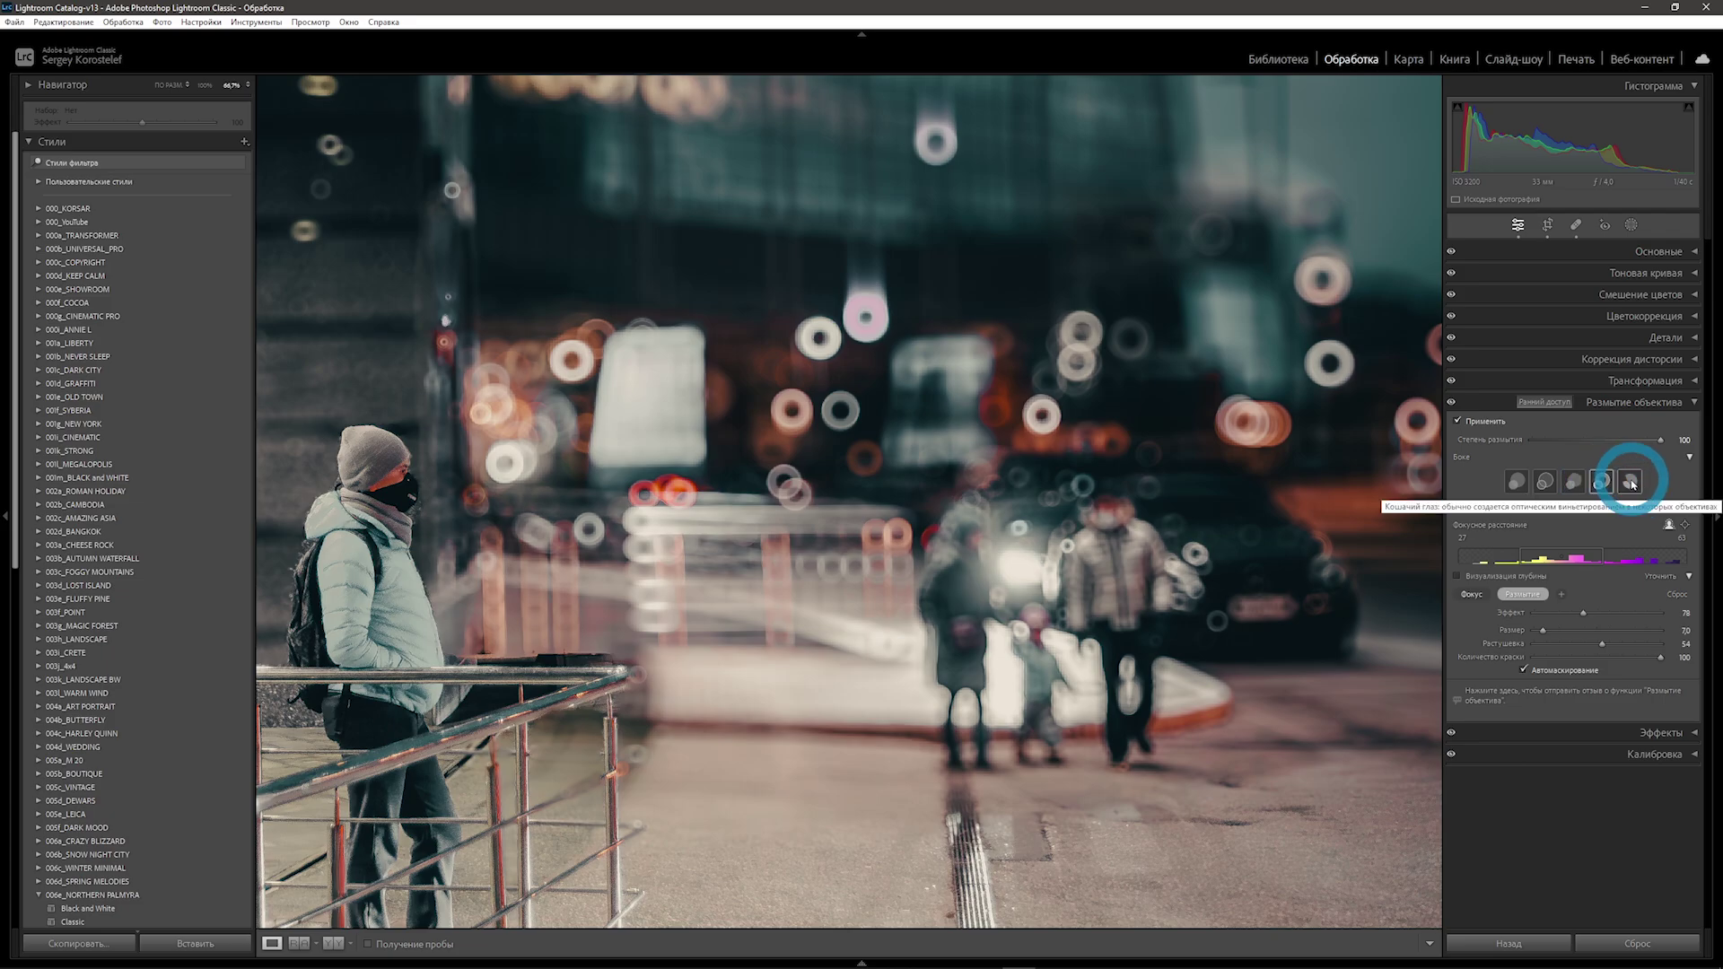
{"action": "left_click", "coordinate": [1630, 482]}
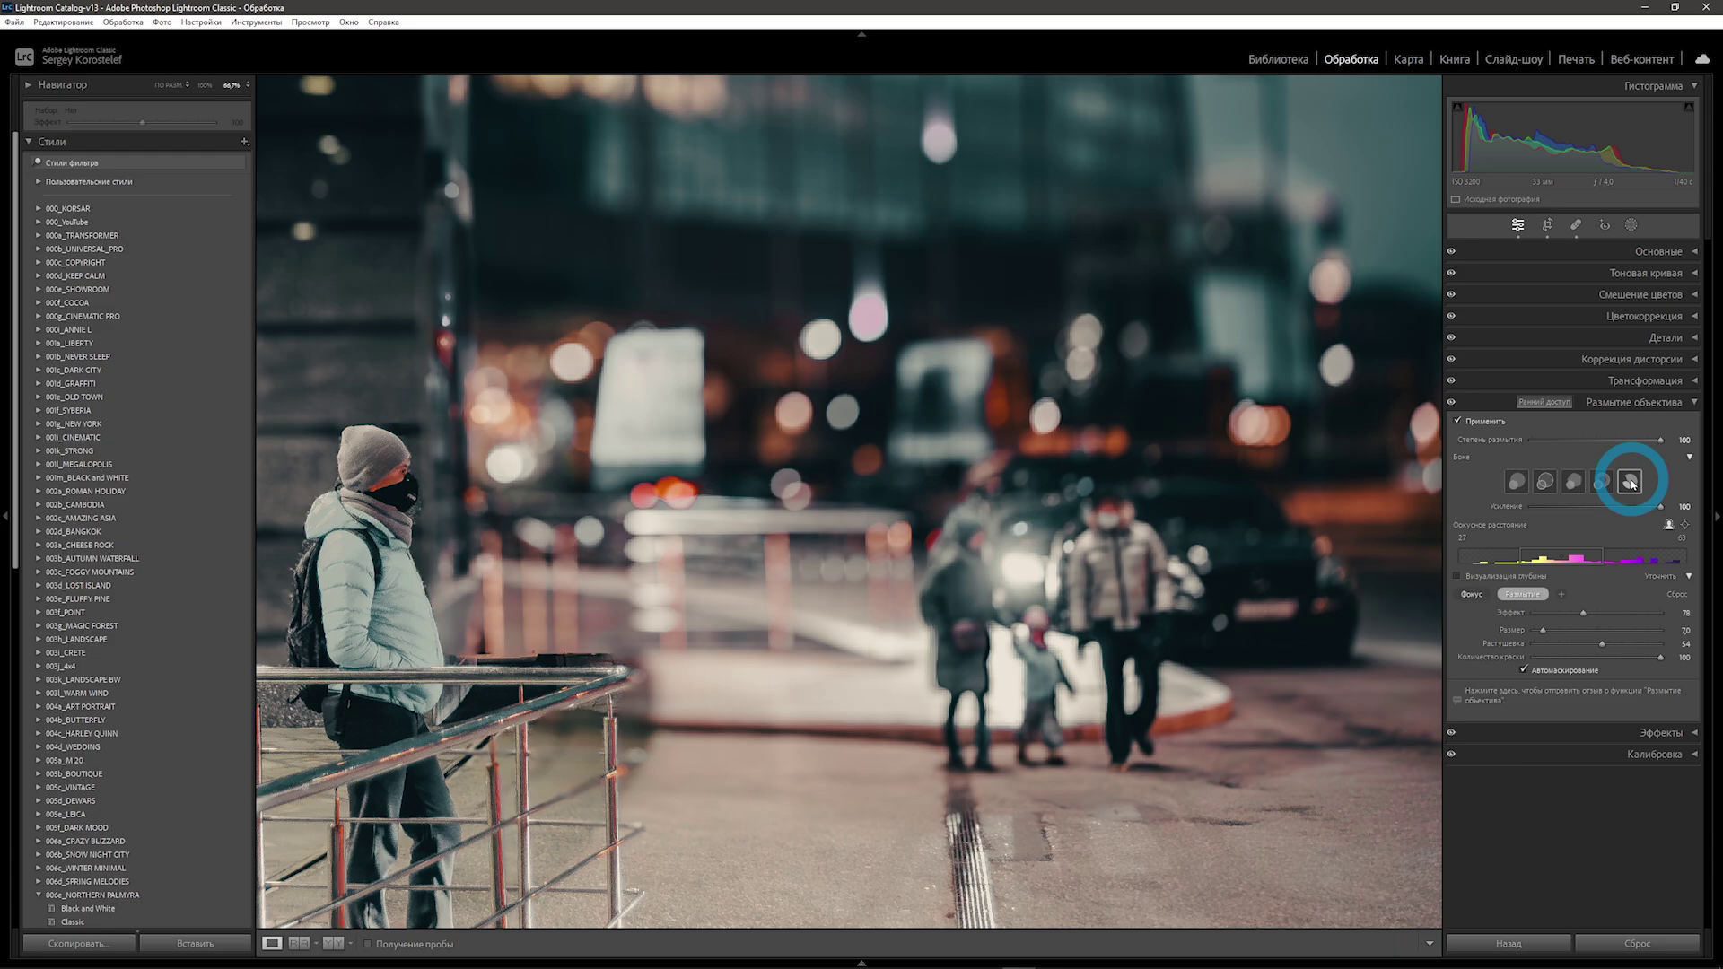
{"action": "left_click", "coordinate": [1573, 482]}
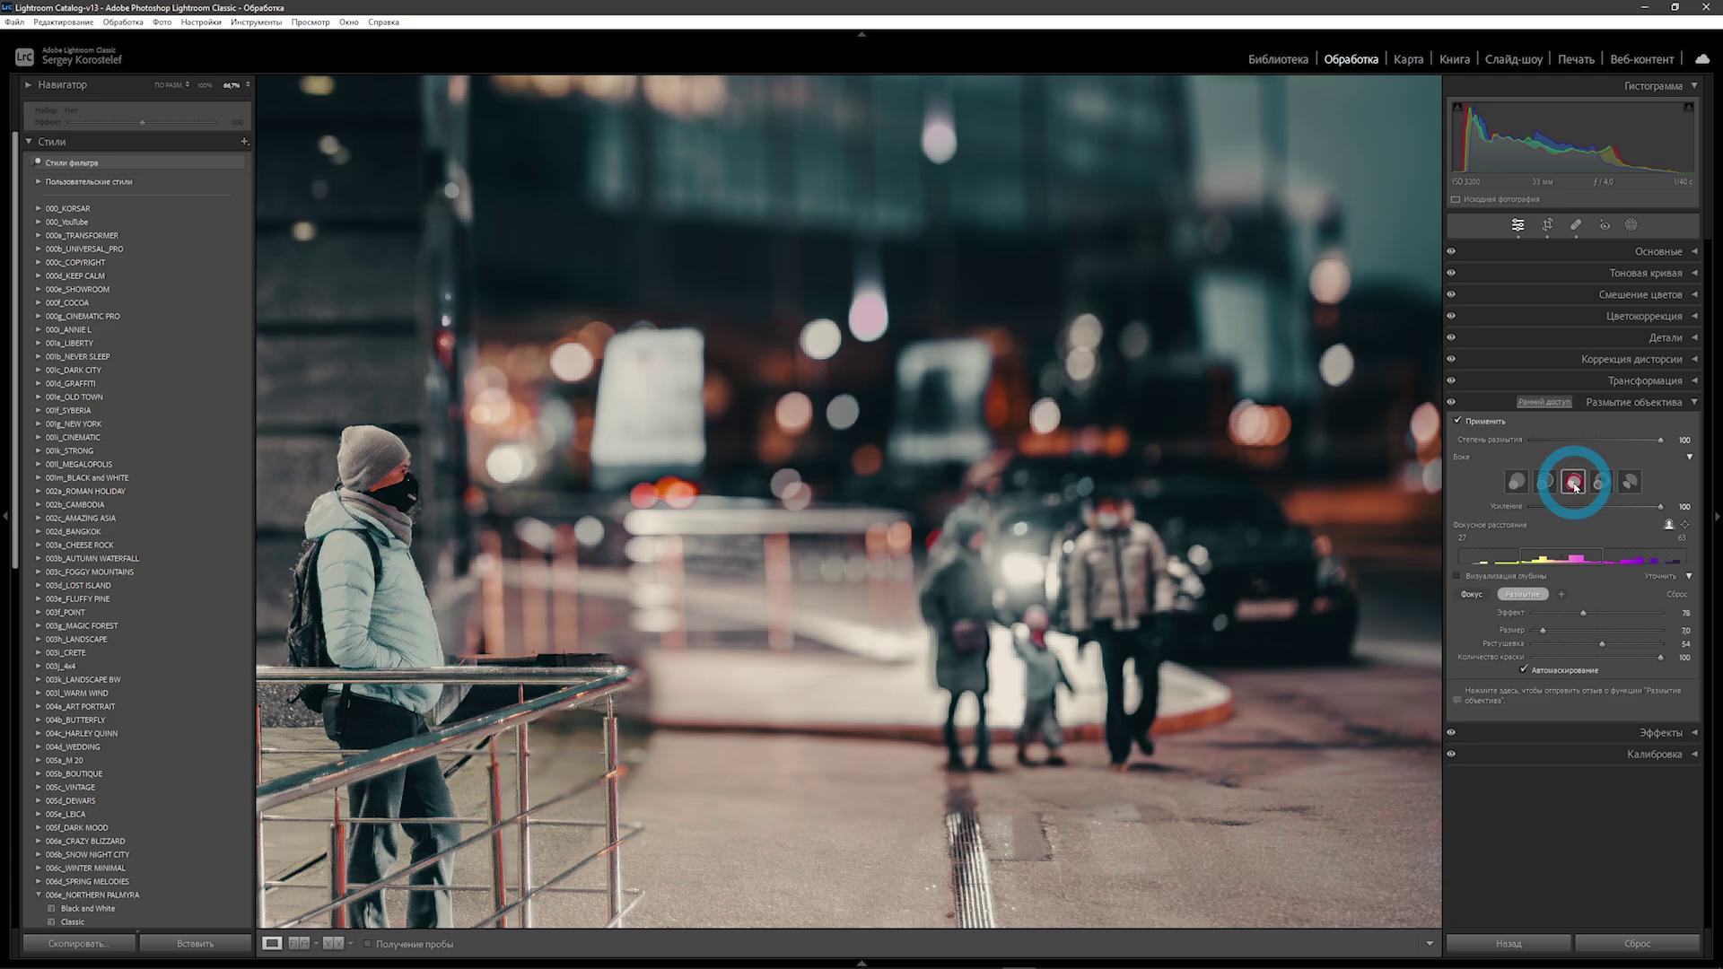
{"action": "left_click", "coordinate": [1116, 557]}
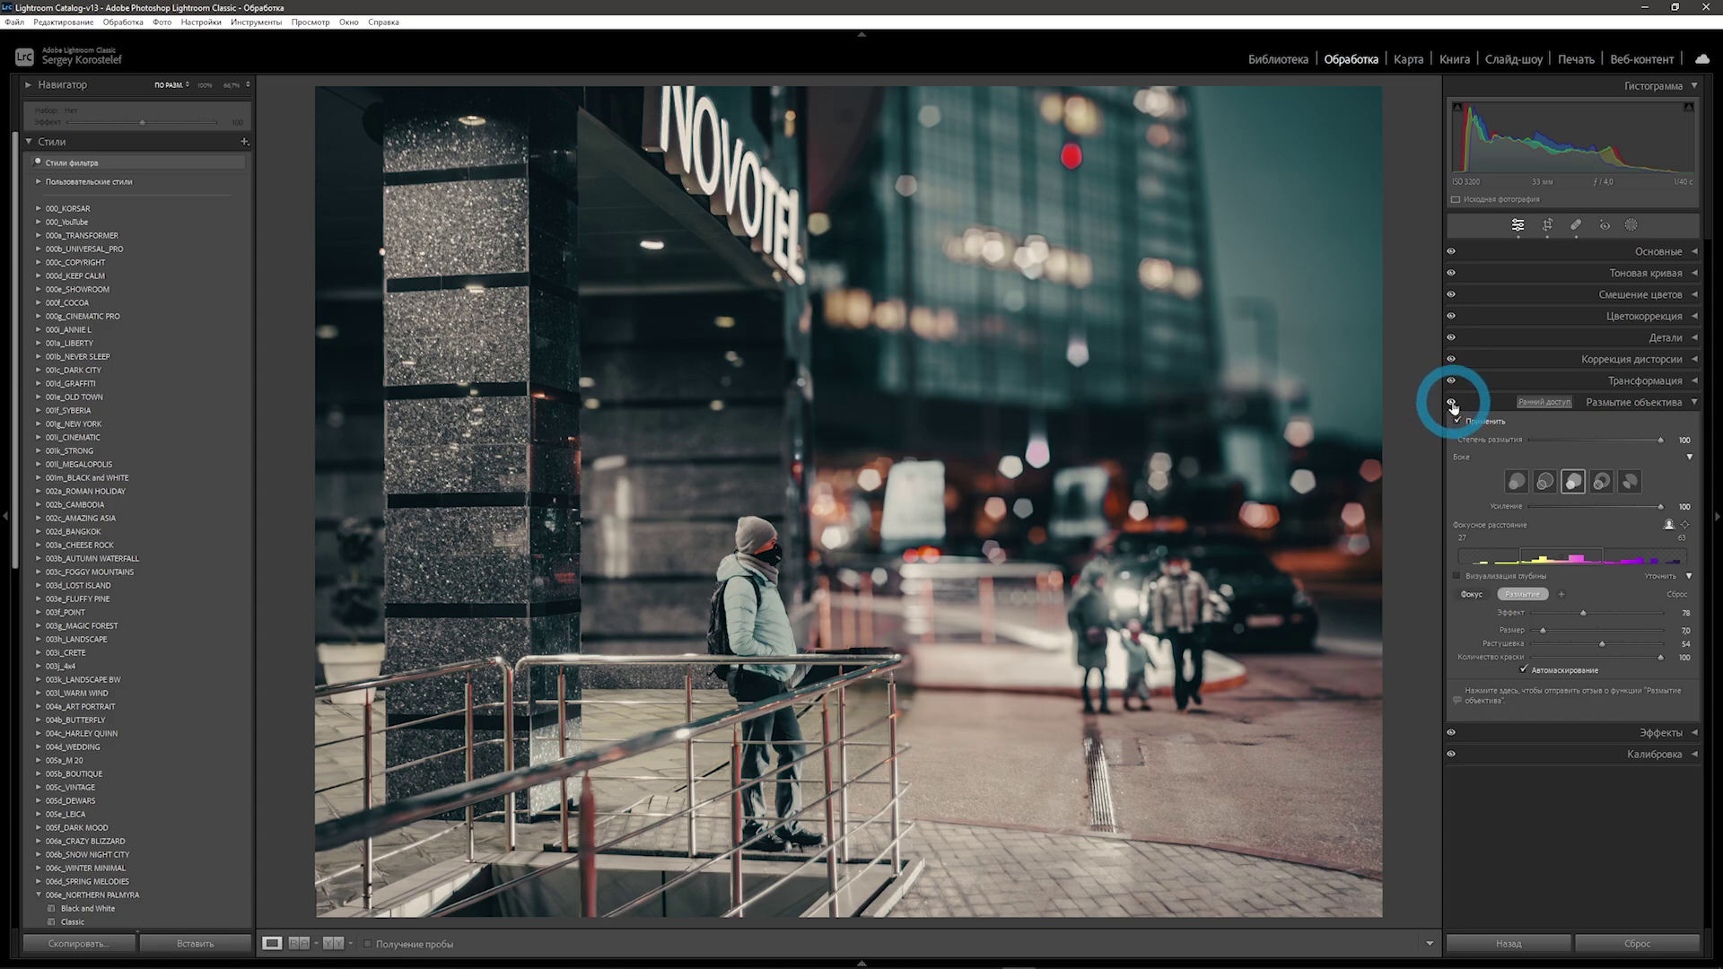
Toggle the street photo's lens blur off and back on to compare.
{"action": "left_click", "coordinate": [1452, 404]}
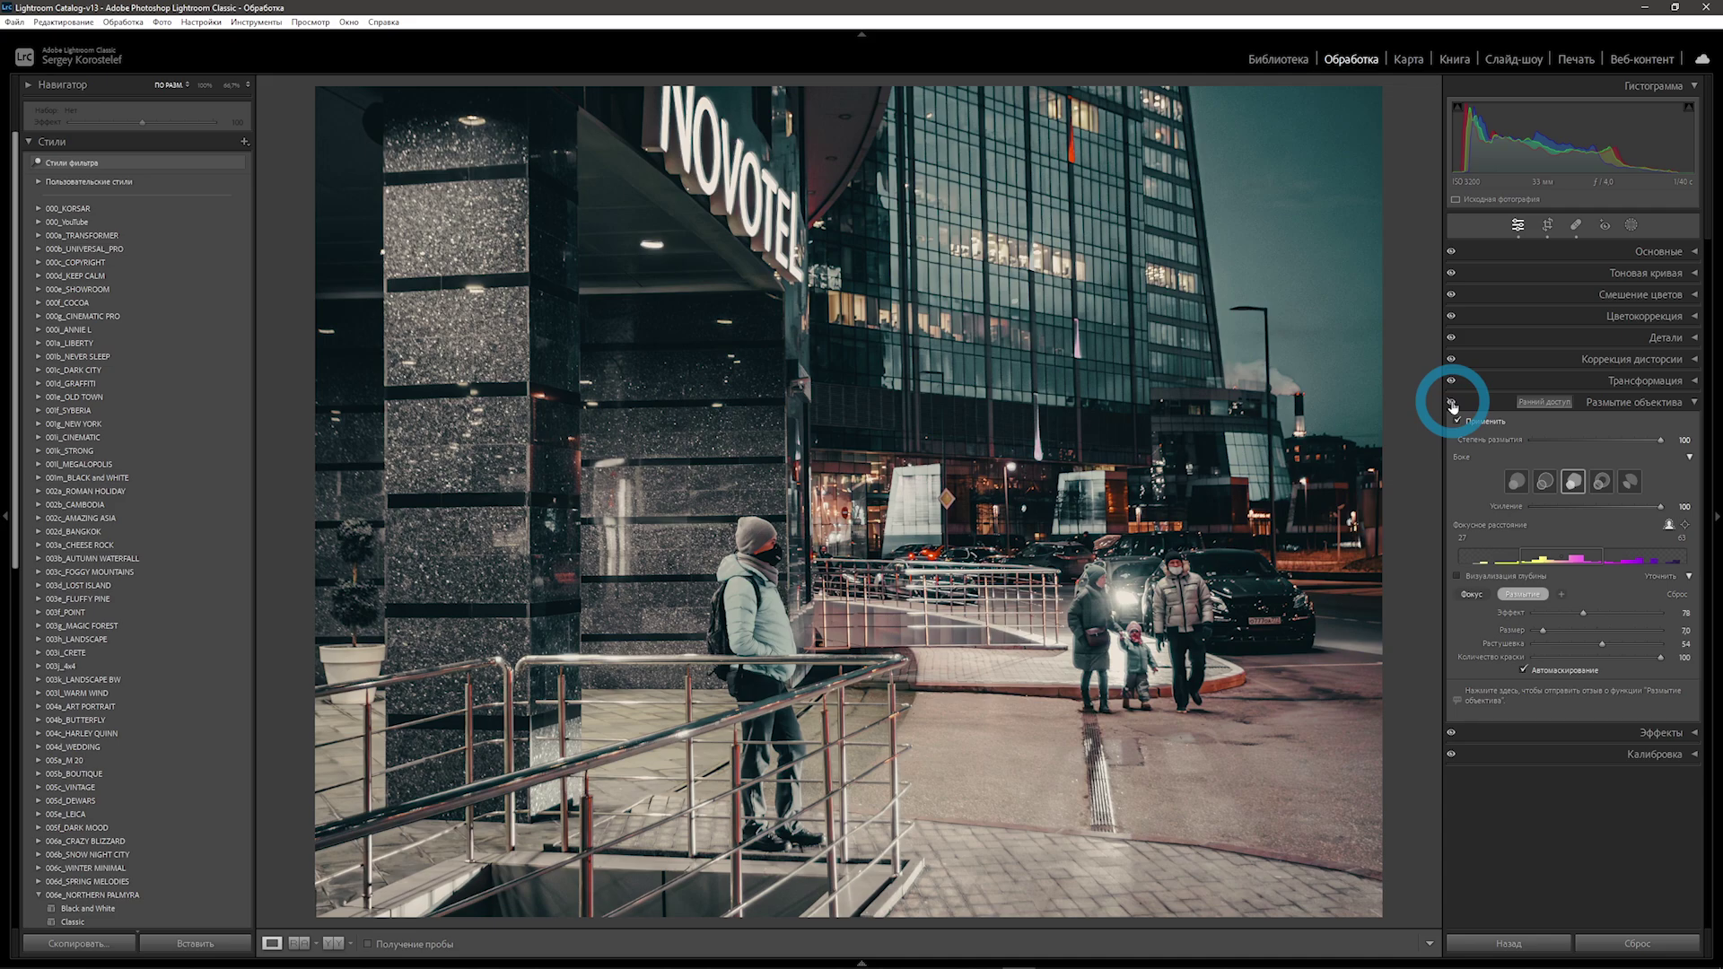
{"action": "left_click", "coordinate": [1452, 404]}
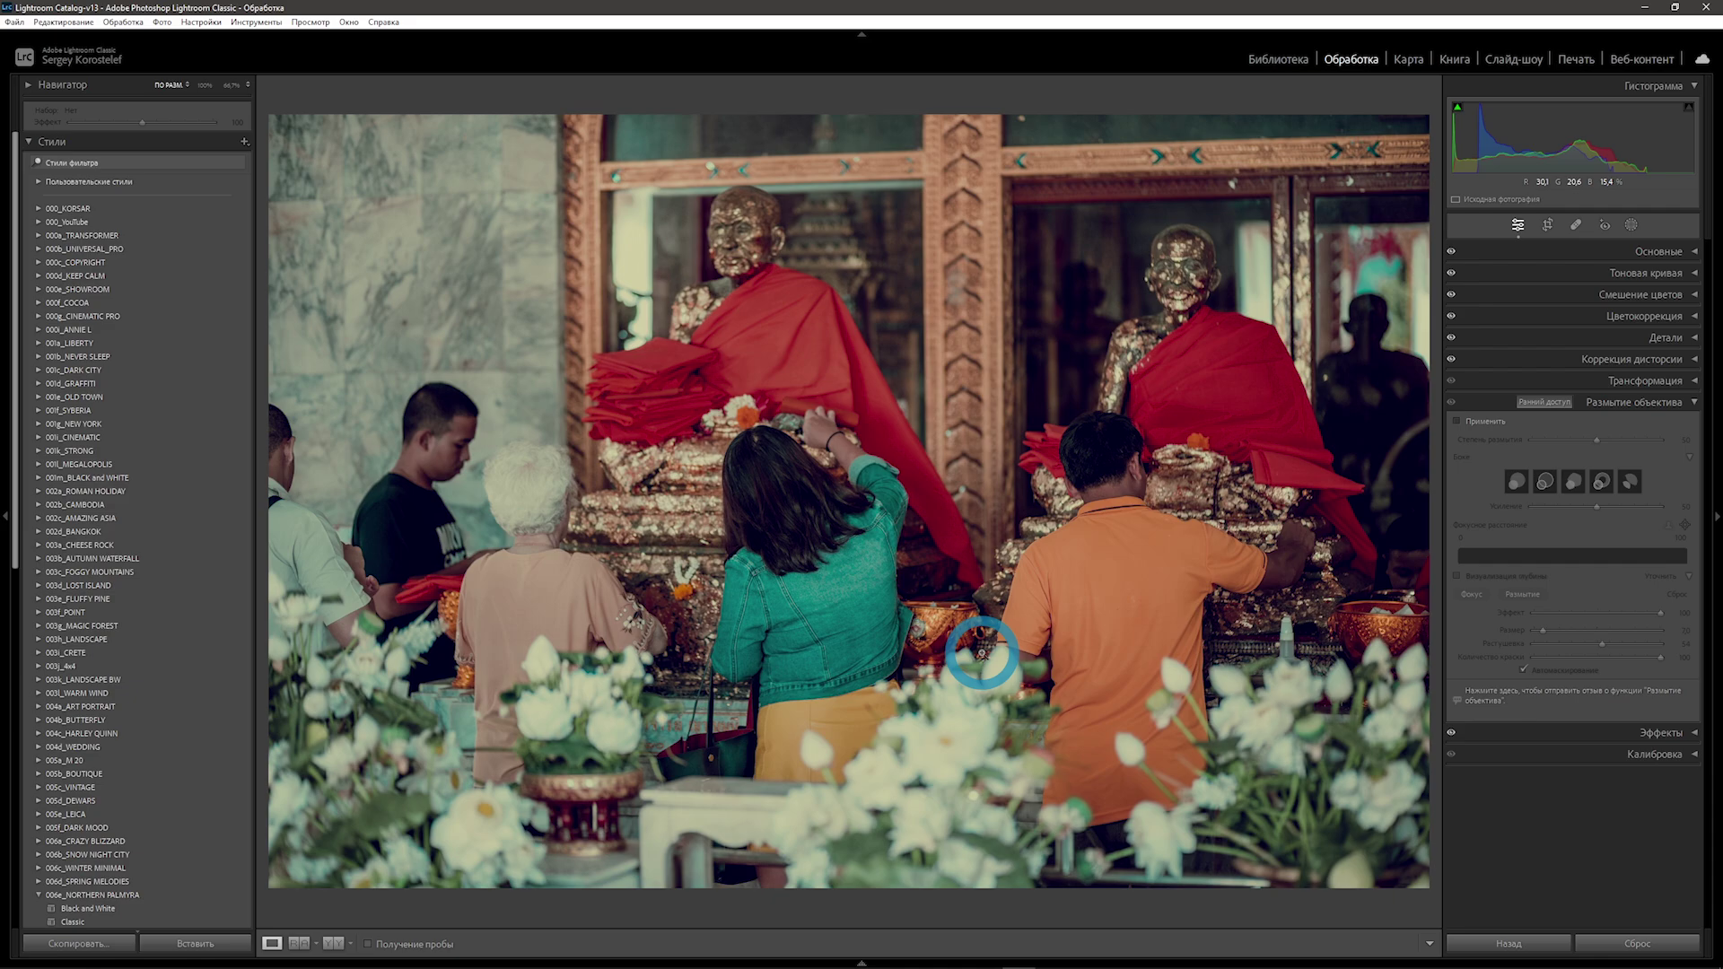
Show the Color Mixer's Point Color tab and apply the 000_KORSAR '01_turquoise black' preset.
{"action": "left_click", "coordinate": [1696, 296]}
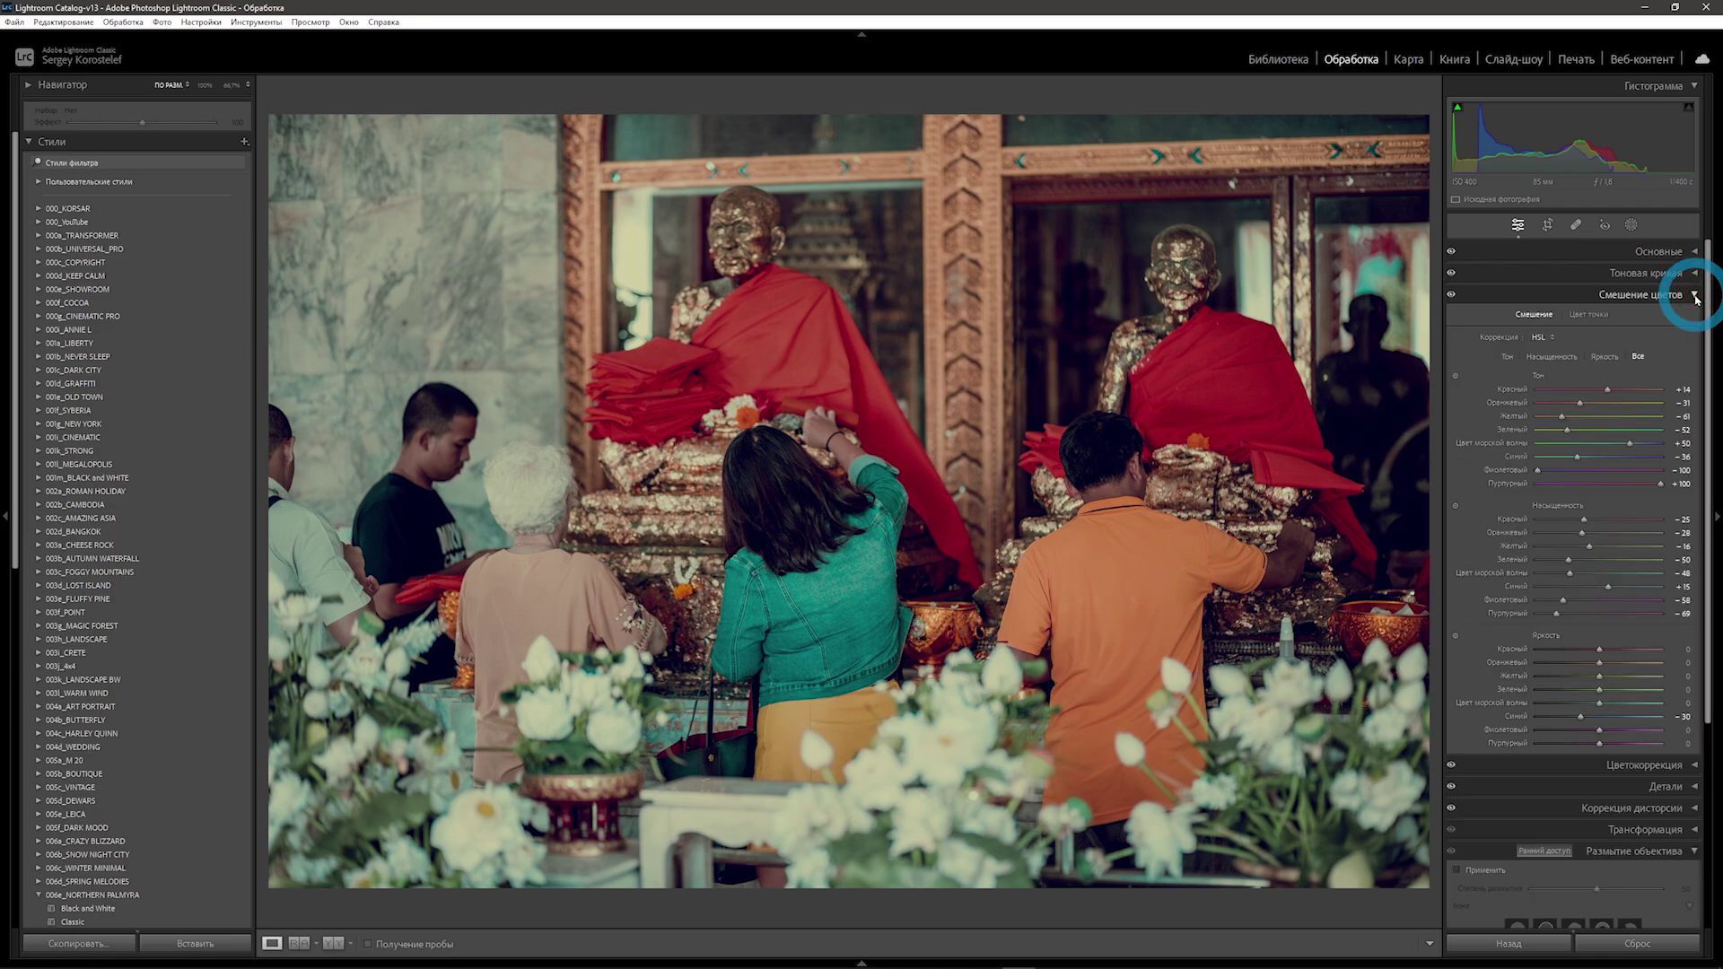
{"action": "left_click", "coordinate": [1590, 316]}
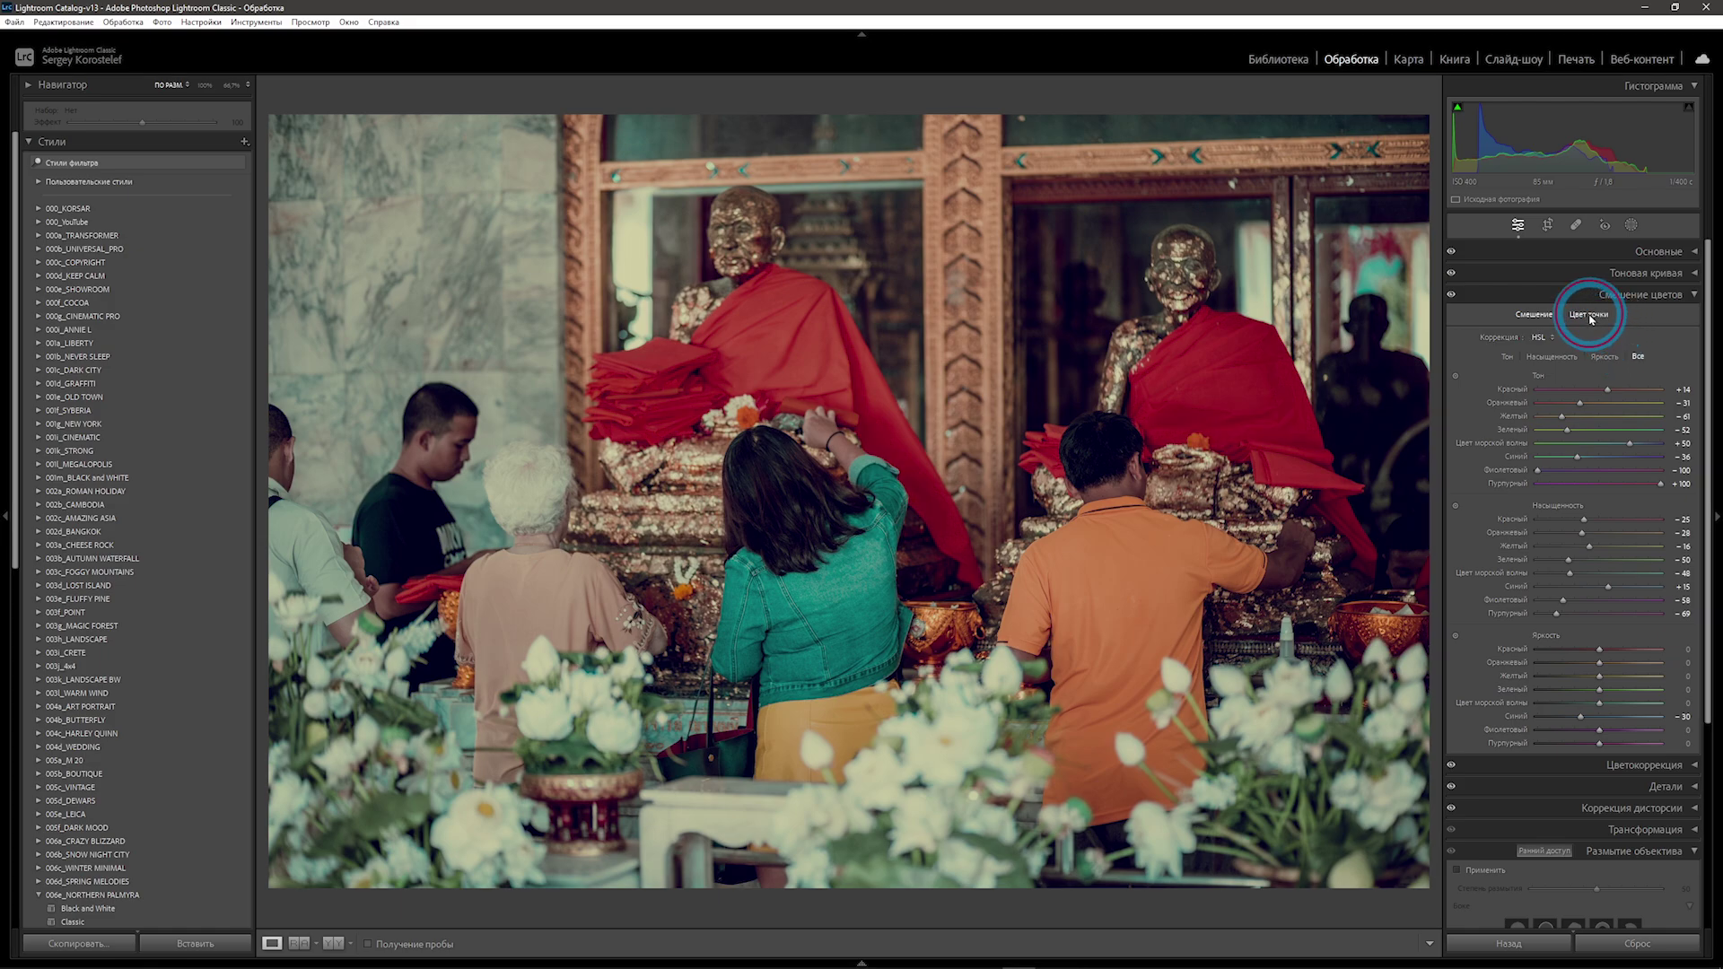
{"action": "left_click", "coordinate": [67, 208]}
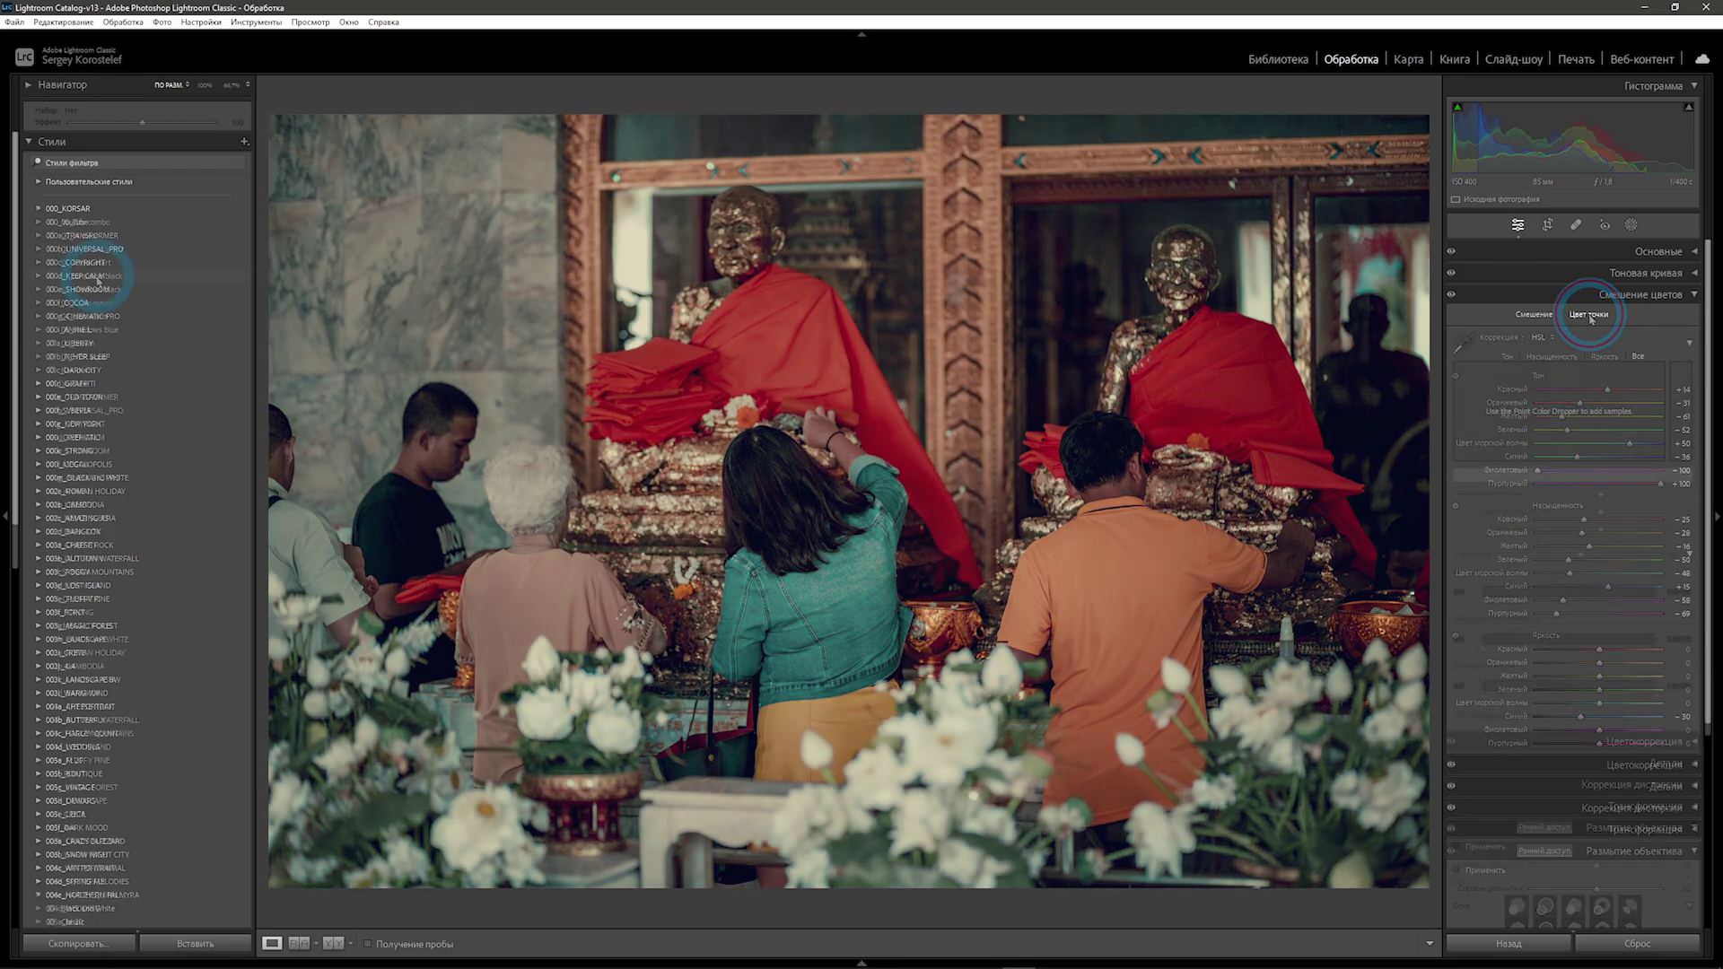
{"action": "left_click", "coordinate": [96, 290]}
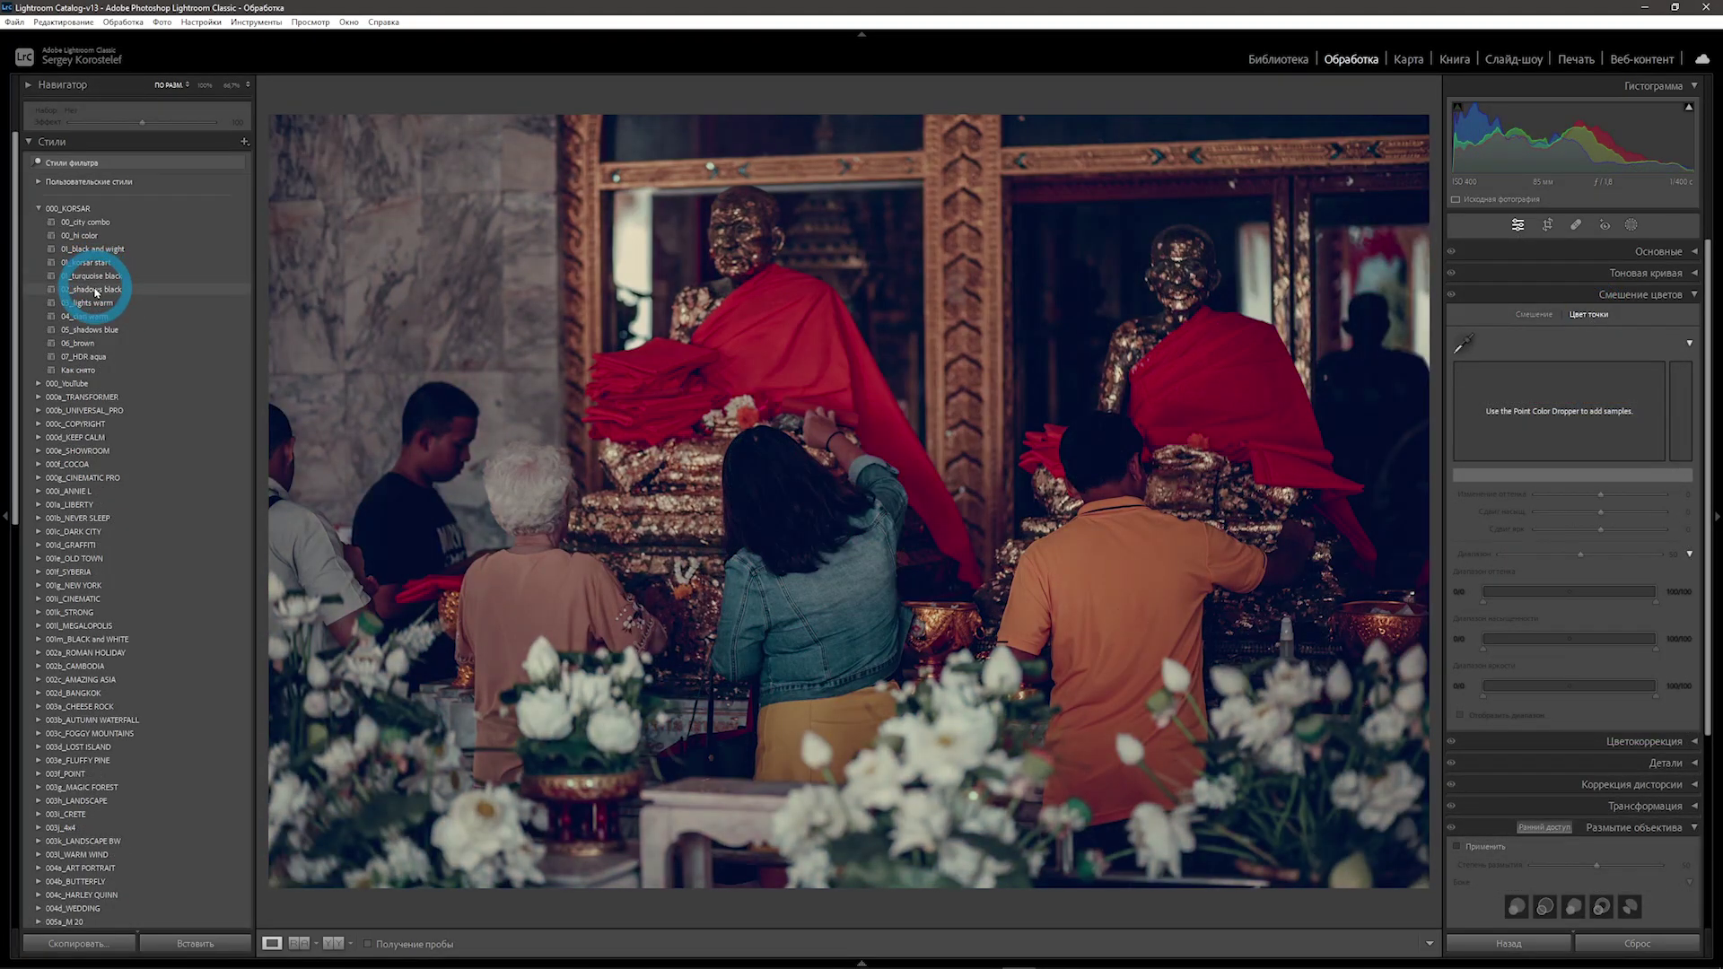
{"action": "left_click", "coordinate": [96, 276]}
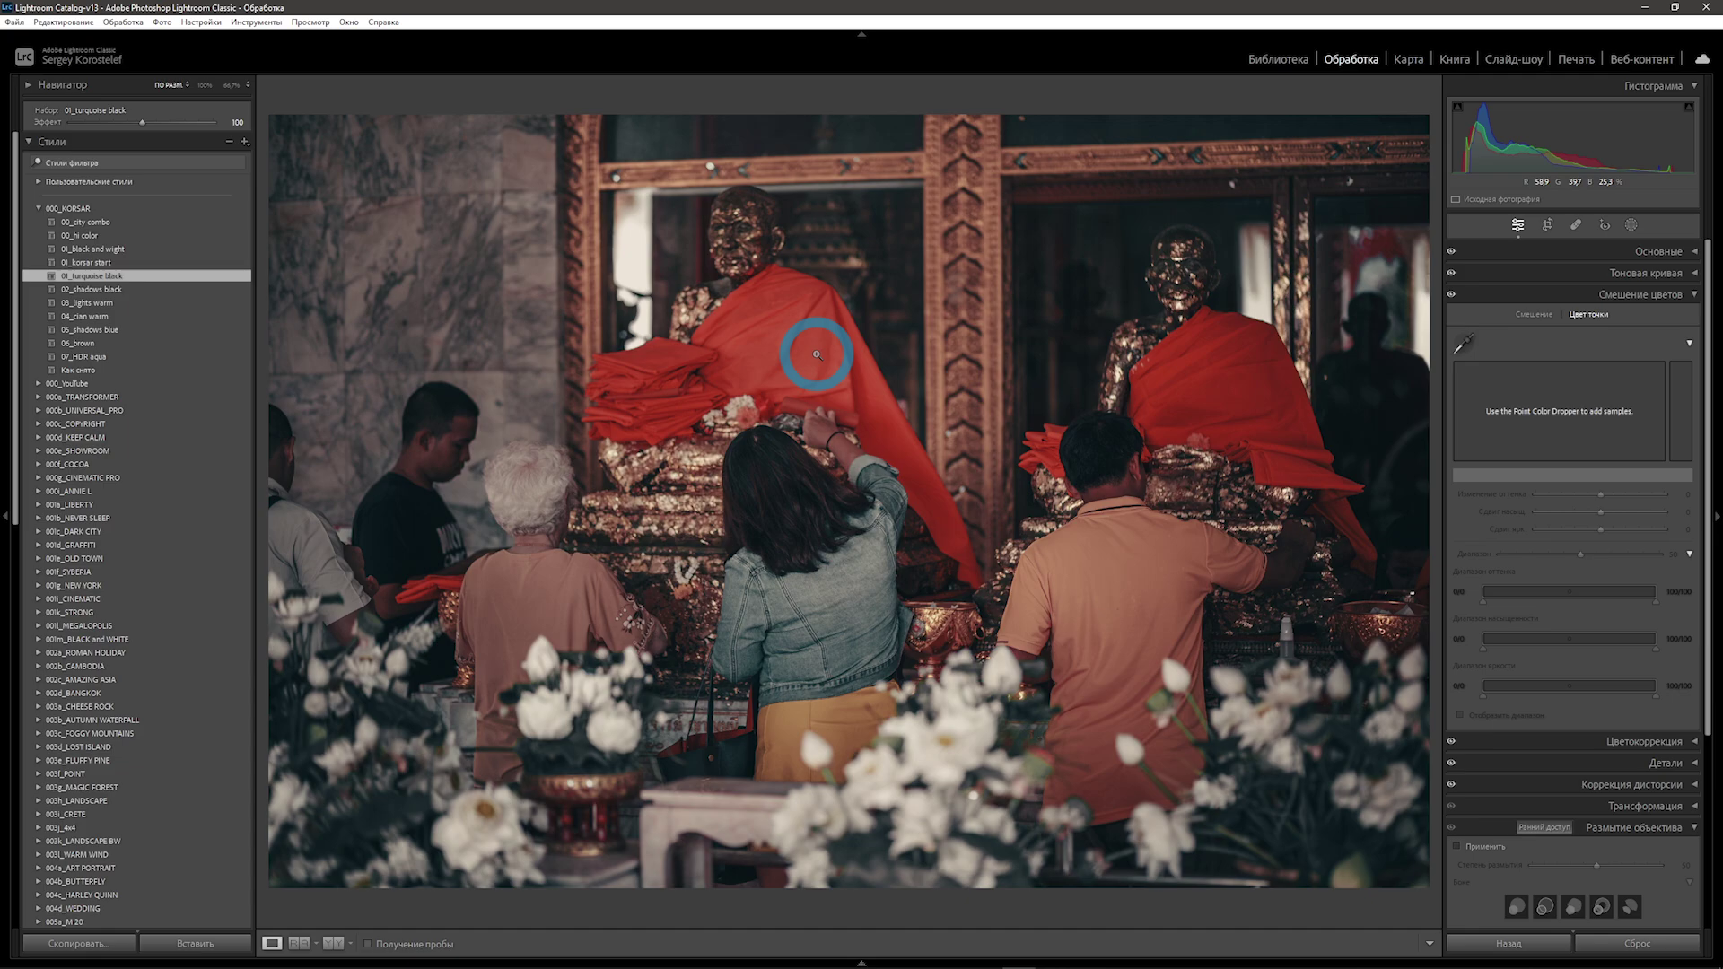
Sample the right statue's red robe with the Point Color eyedropper.
{"action": "left_click", "coordinate": [1468, 342]}
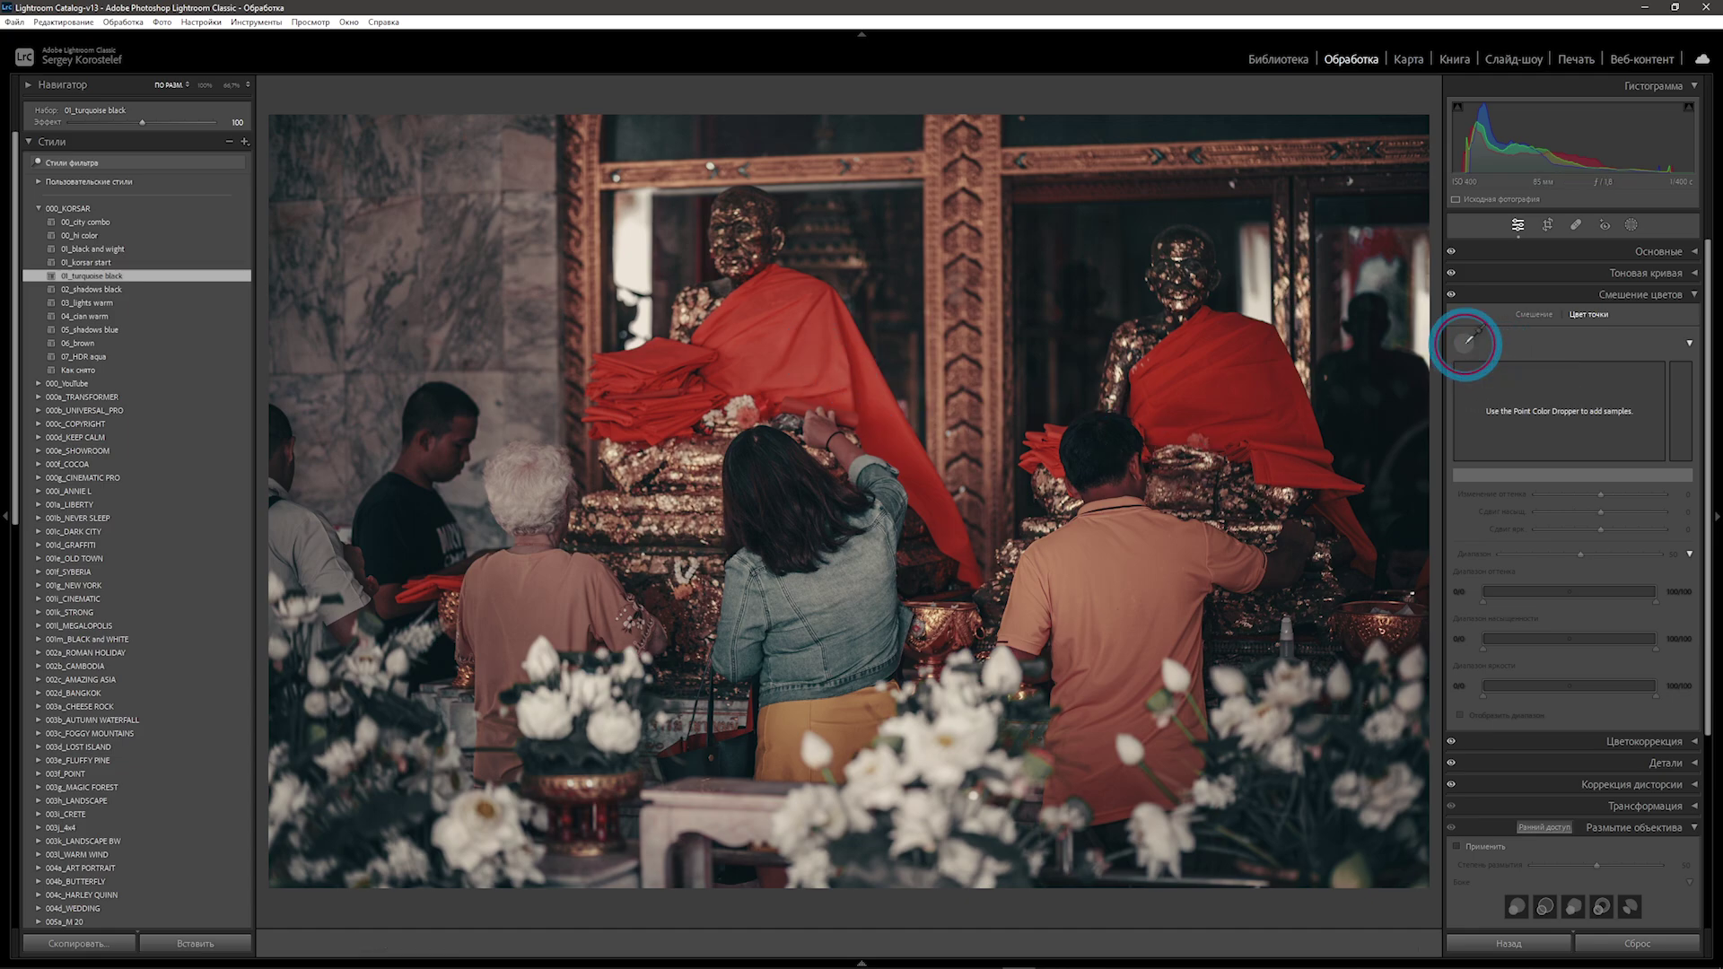
{"action": "left_click_drag", "start_coordinate": [1242, 396], "coordinate": [1203, 399]}
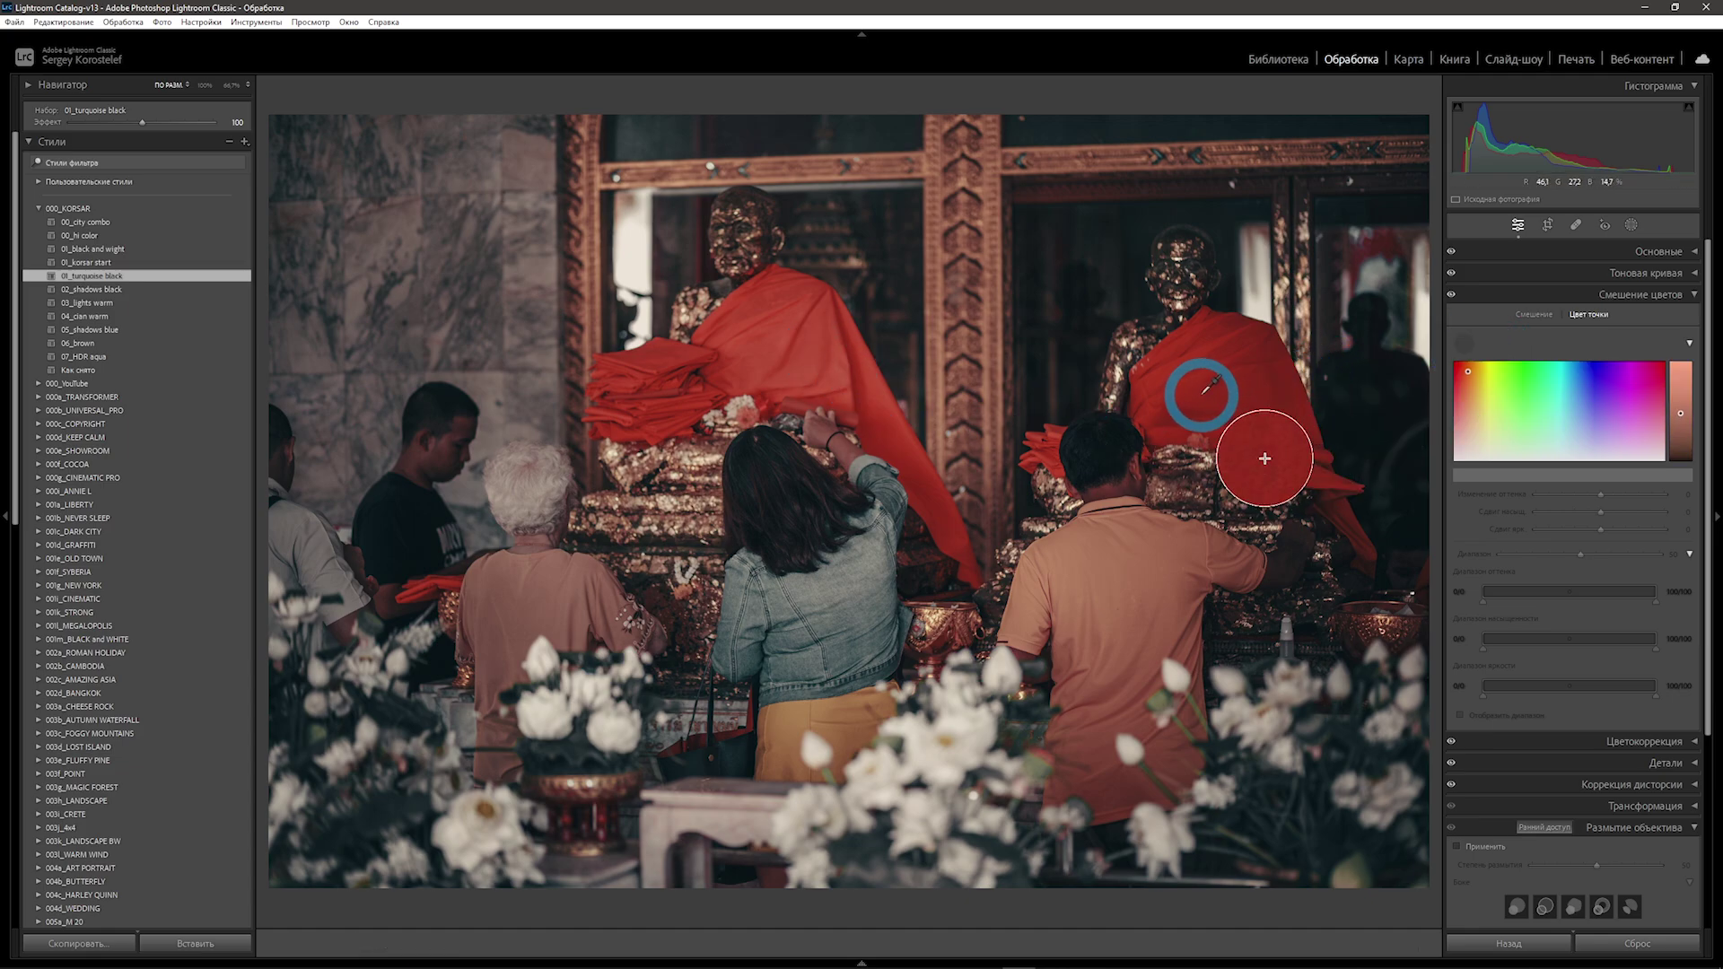
{"action": "left_click_drag", "start_coordinate": [1203, 399], "coordinate": [1199, 393]}
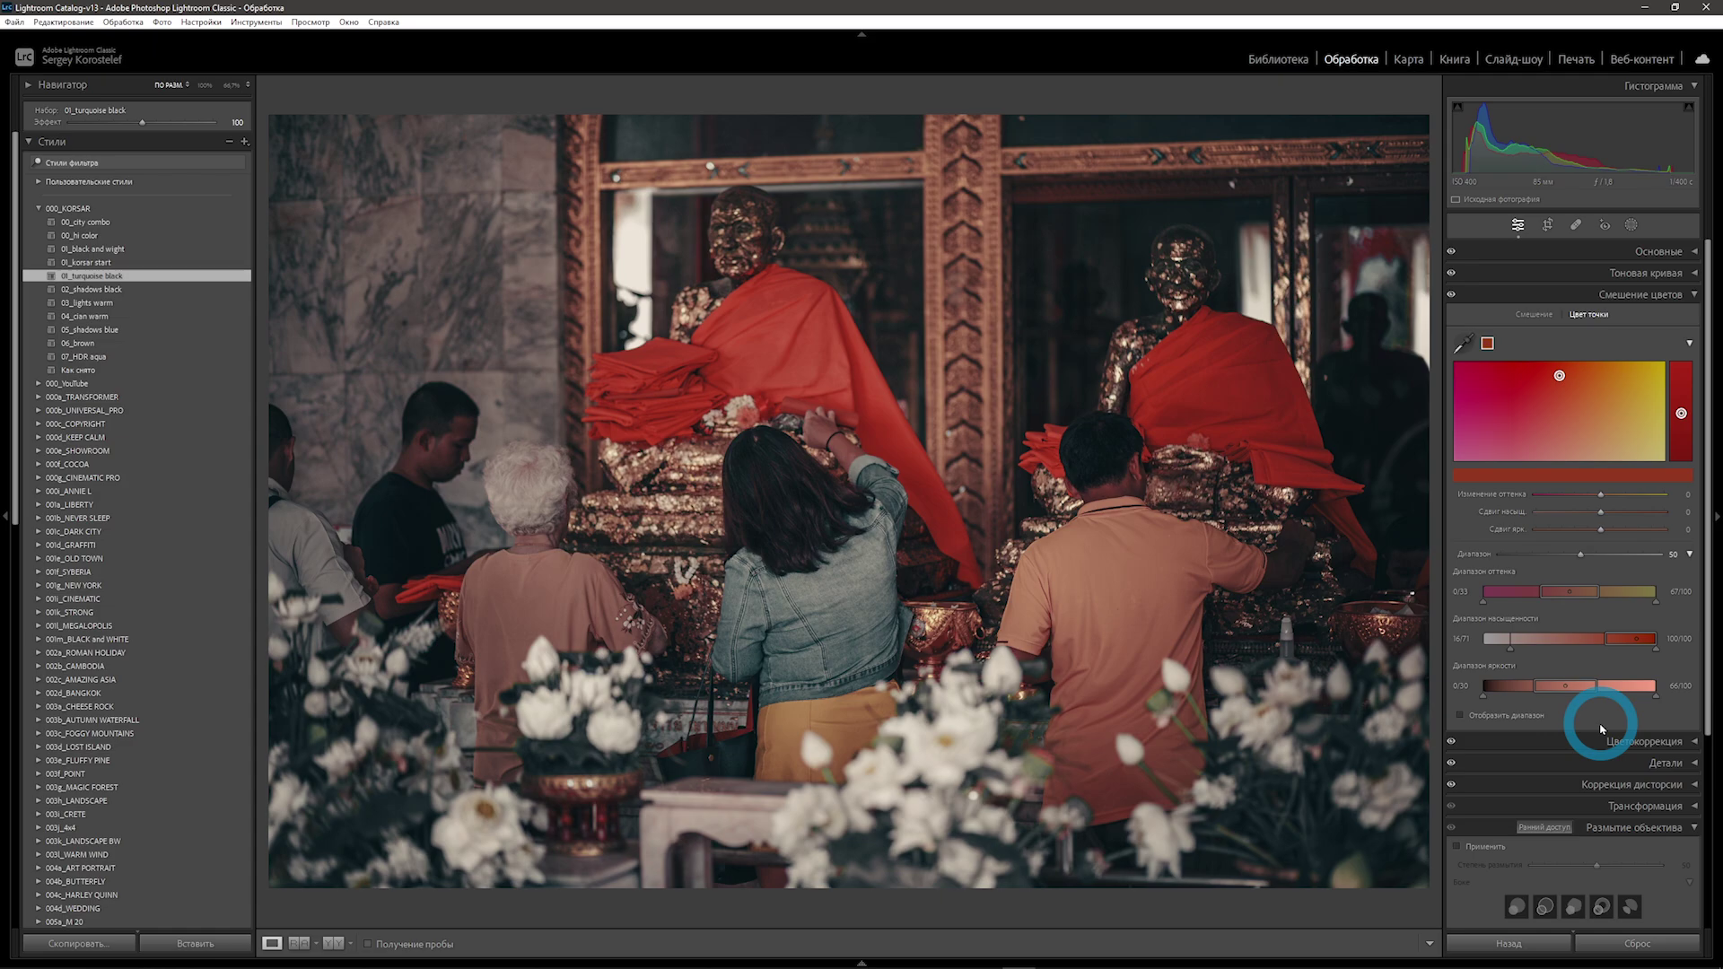
Turn on Visualize Range and narrow the hue and saturation ranges toward the red robes.
{"action": "left_click", "coordinate": [1459, 716]}
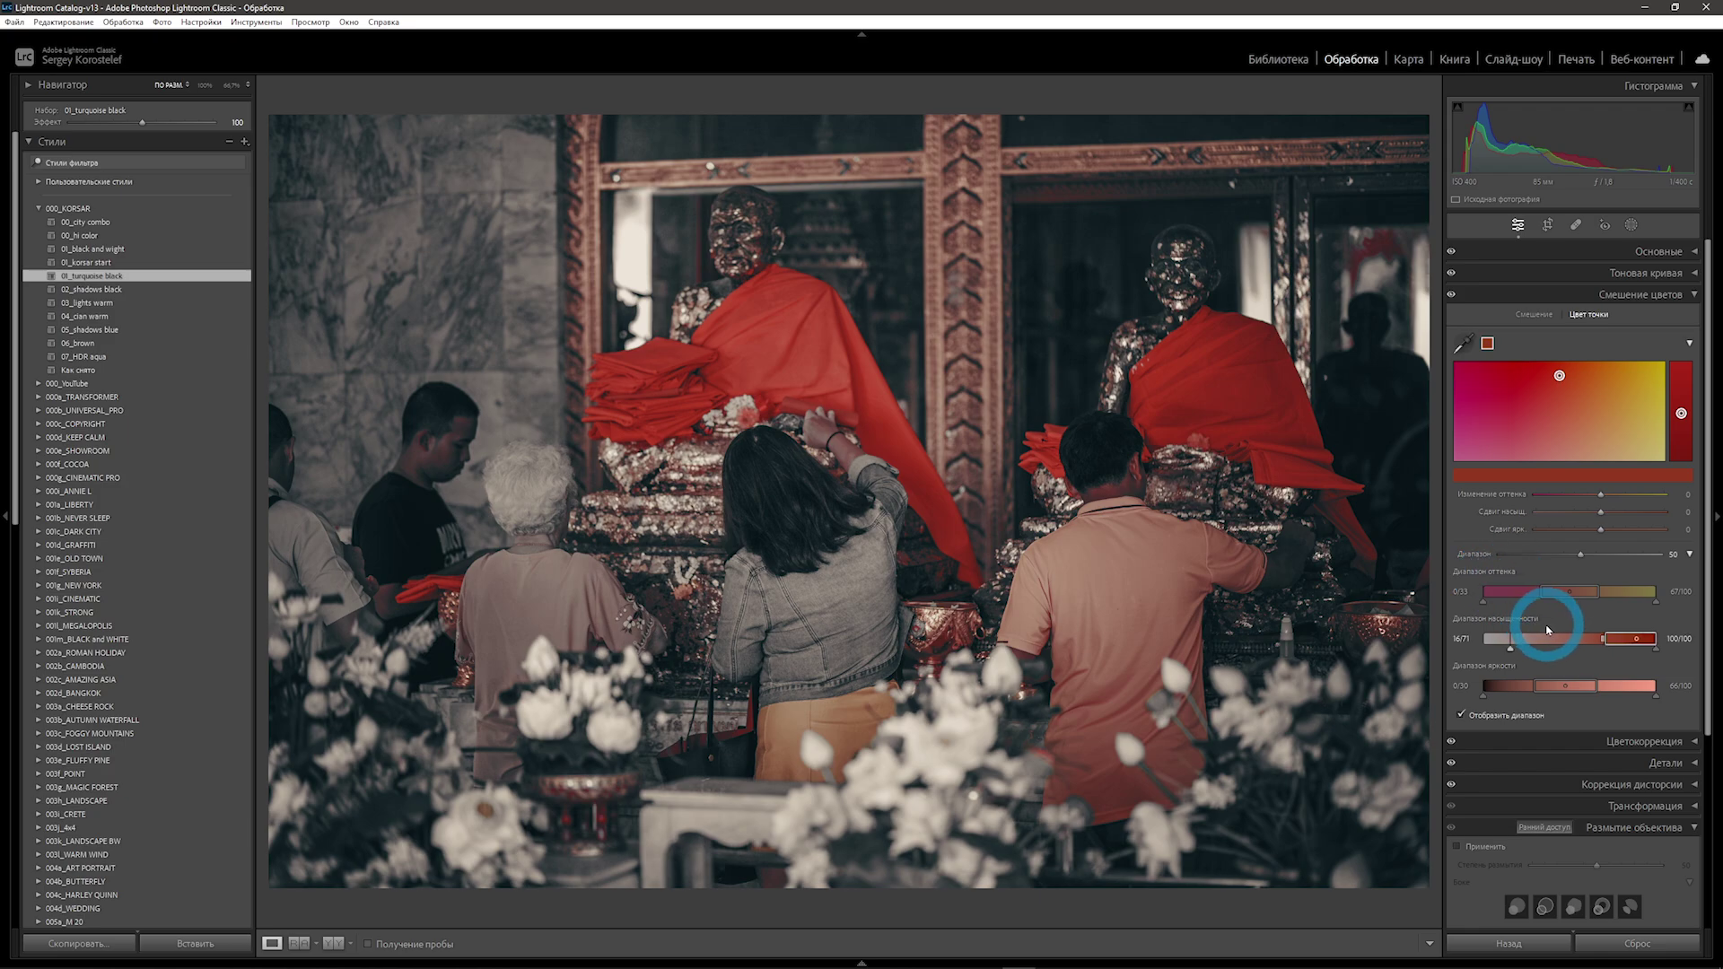
{"action": "mouse_move", "coordinate": [1562, 591]}
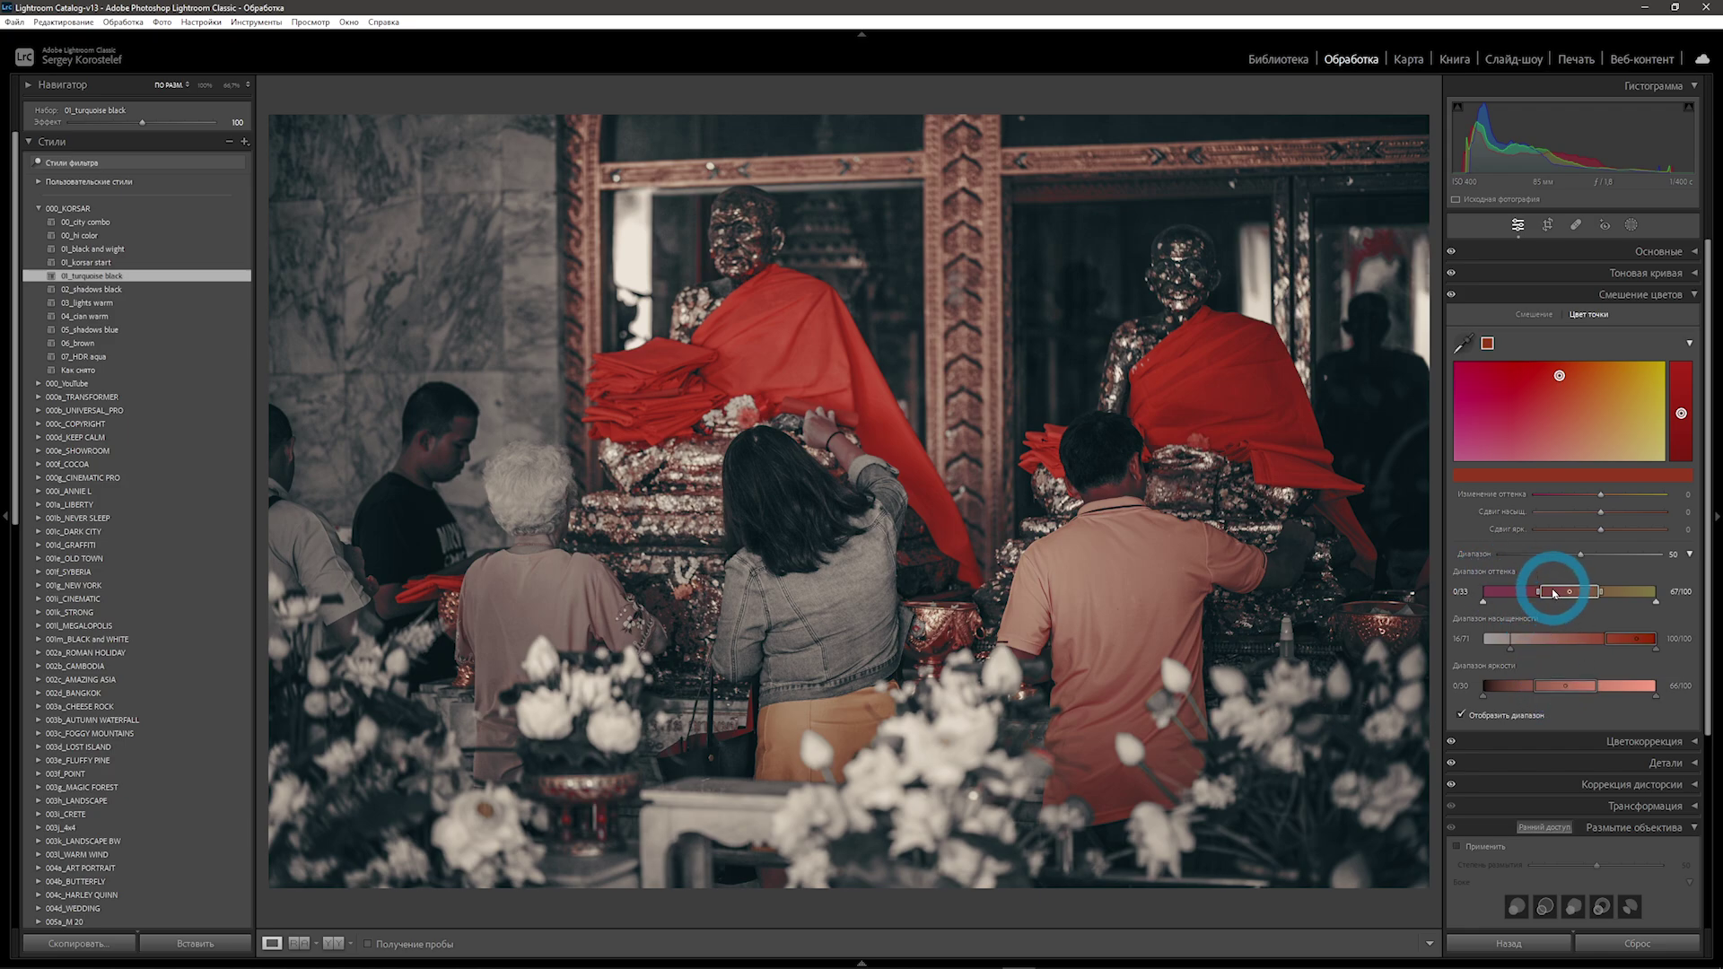
{"action": "mouse_move", "coordinate": [1553, 593]}
{"action": "left_mouse_down"}
{"action": "mouse_move", "coordinate": [1506, 593]}
{"action": "mouse_move", "coordinate": [1575, 603]}
{"action": "left_mouse_up"}
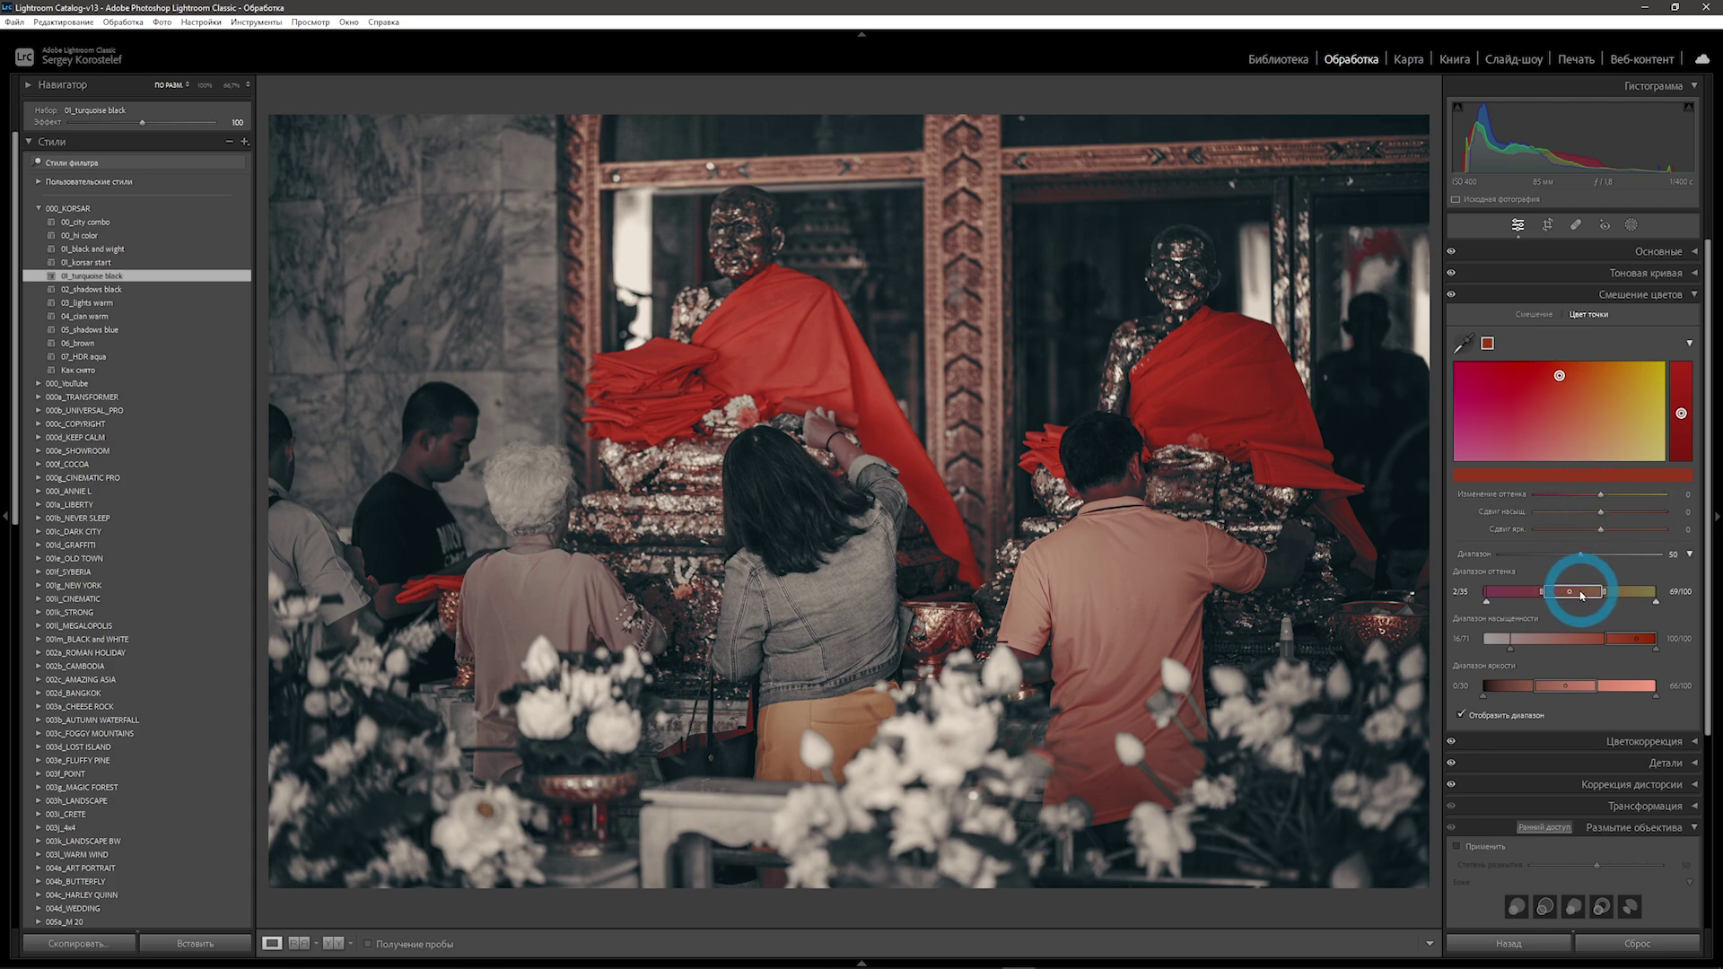
{"action": "mouse_move", "coordinate": [1581, 595]}
{"action": "left_mouse_down"}
{"action": "mouse_move", "coordinate": [1610, 593]}
{"action": "mouse_move", "coordinate": [1496, 607]}
{"action": "left_mouse_up"}
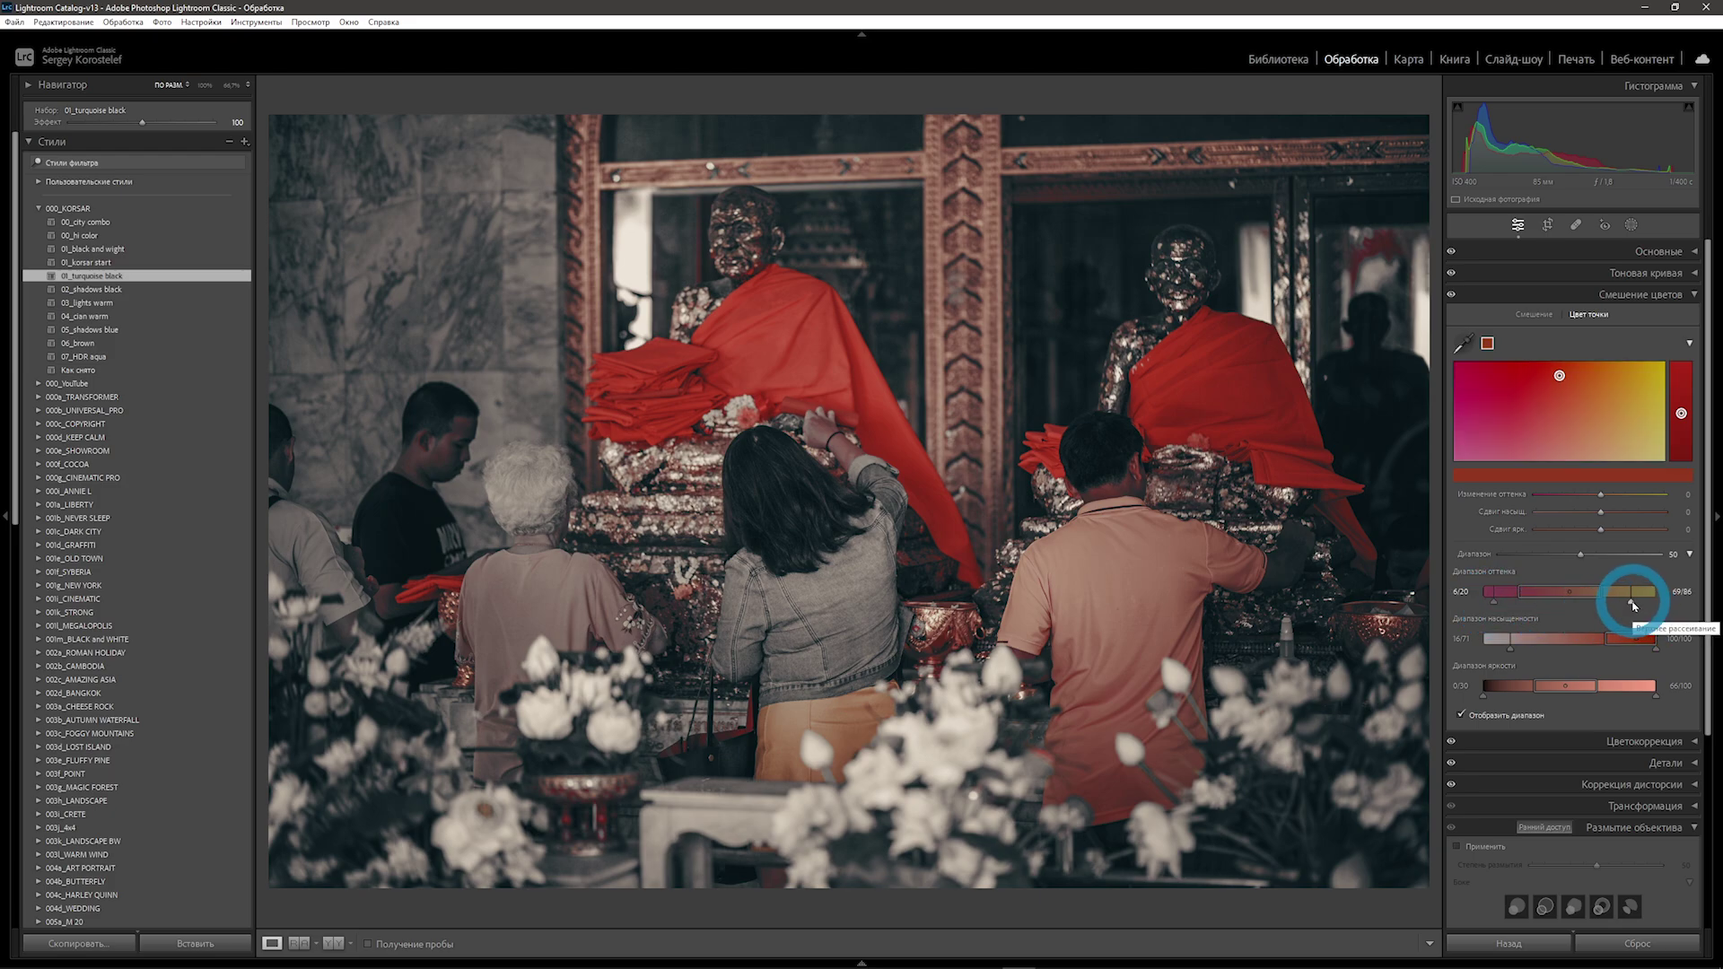
{"action": "left_click_drag", "start_coordinate": [1634, 606], "coordinate": [1632, 606]}
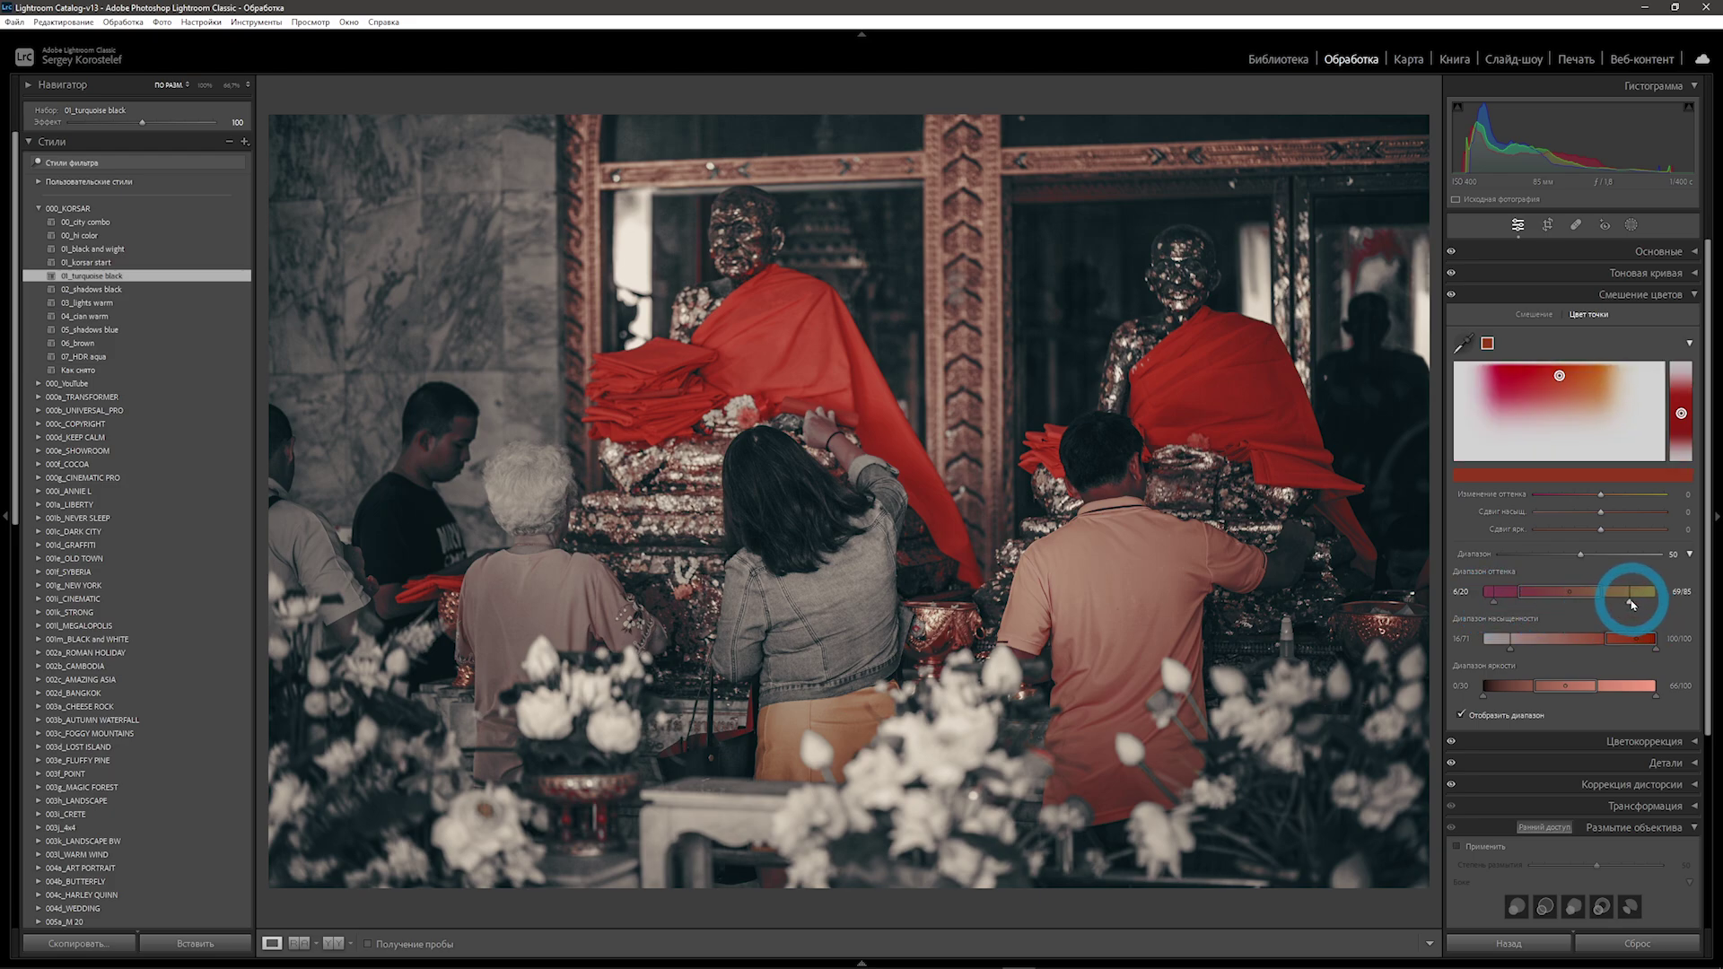
{"action": "mouse_move", "coordinate": [1634, 688]}
{"action": "left_mouse_down"}
{"action": "mouse_move", "coordinate": [1588, 691]}
{"action": "mouse_move", "coordinate": [1571, 643]}
{"action": "mouse_move", "coordinate": [1490, 639]}
{"action": "left_mouse_up"}
Refine the hue, saturation and luminance ranges to isolate the robes, then hide the range overlay.
{"action": "mouse_move", "coordinate": [1568, 592]}
{"action": "left_mouse_down"}
{"action": "mouse_move", "coordinate": [1589, 588]}
{"action": "mouse_move", "coordinate": [1544, 588]}
{"action": "left_mouse_up"}
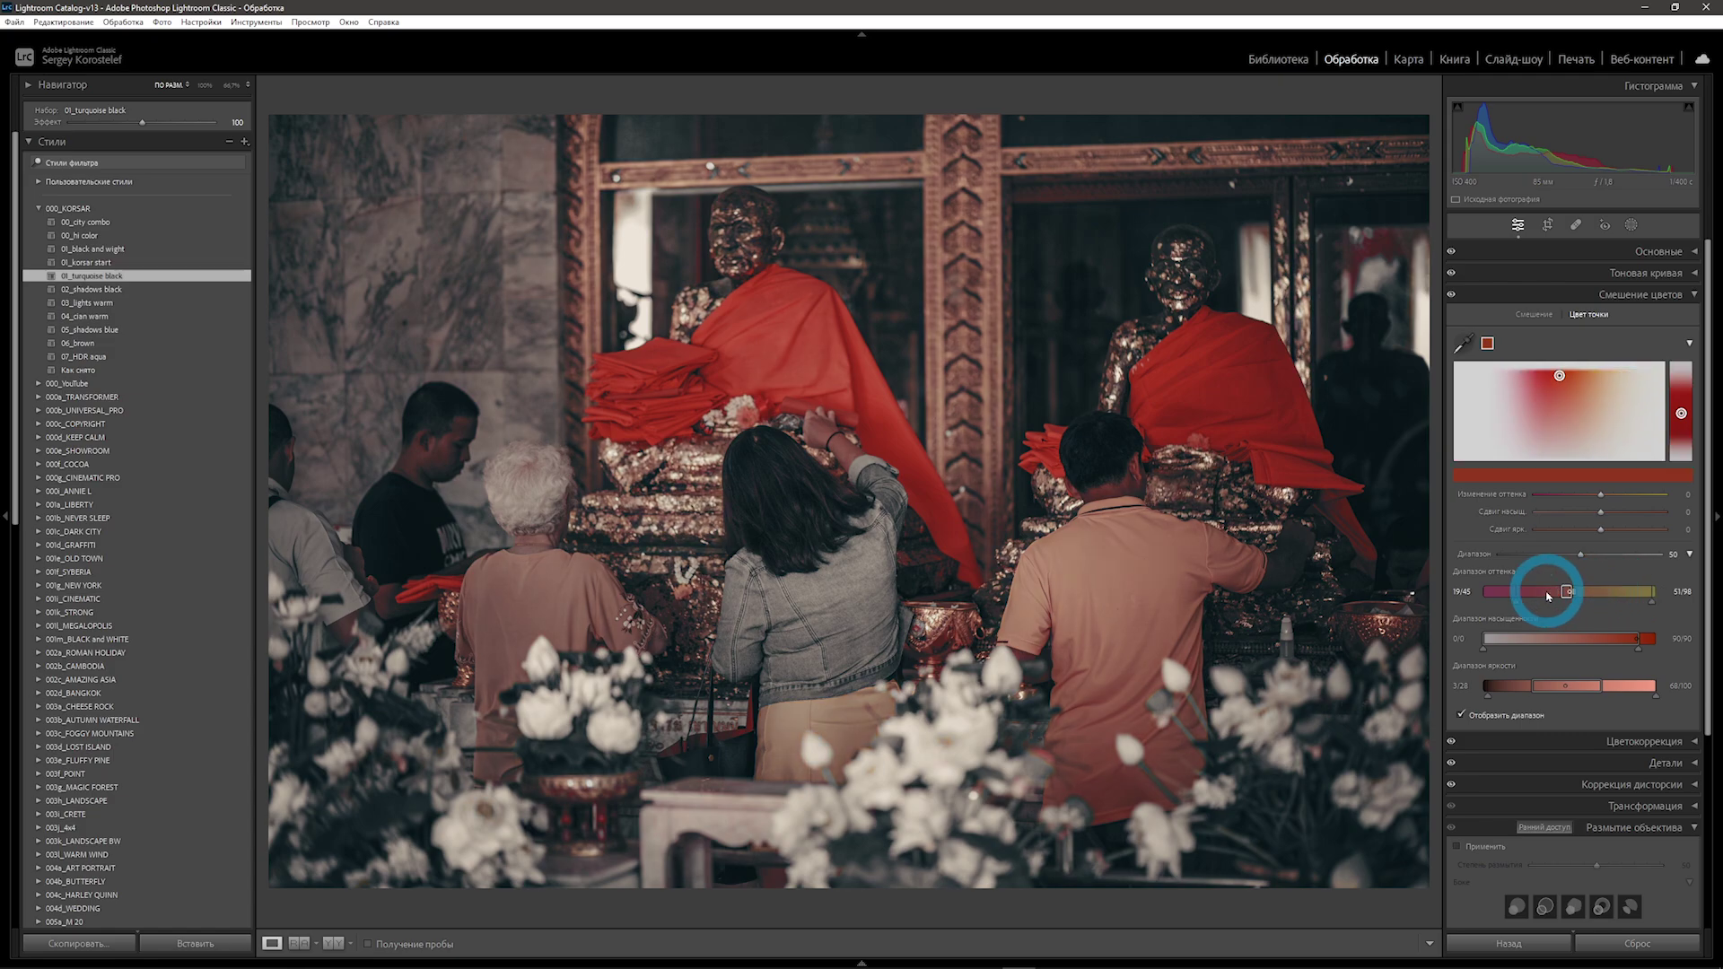
{"action": "left_click_drag", "start_coordinate": [1660, 607], "coordinate": [1572, 590]}
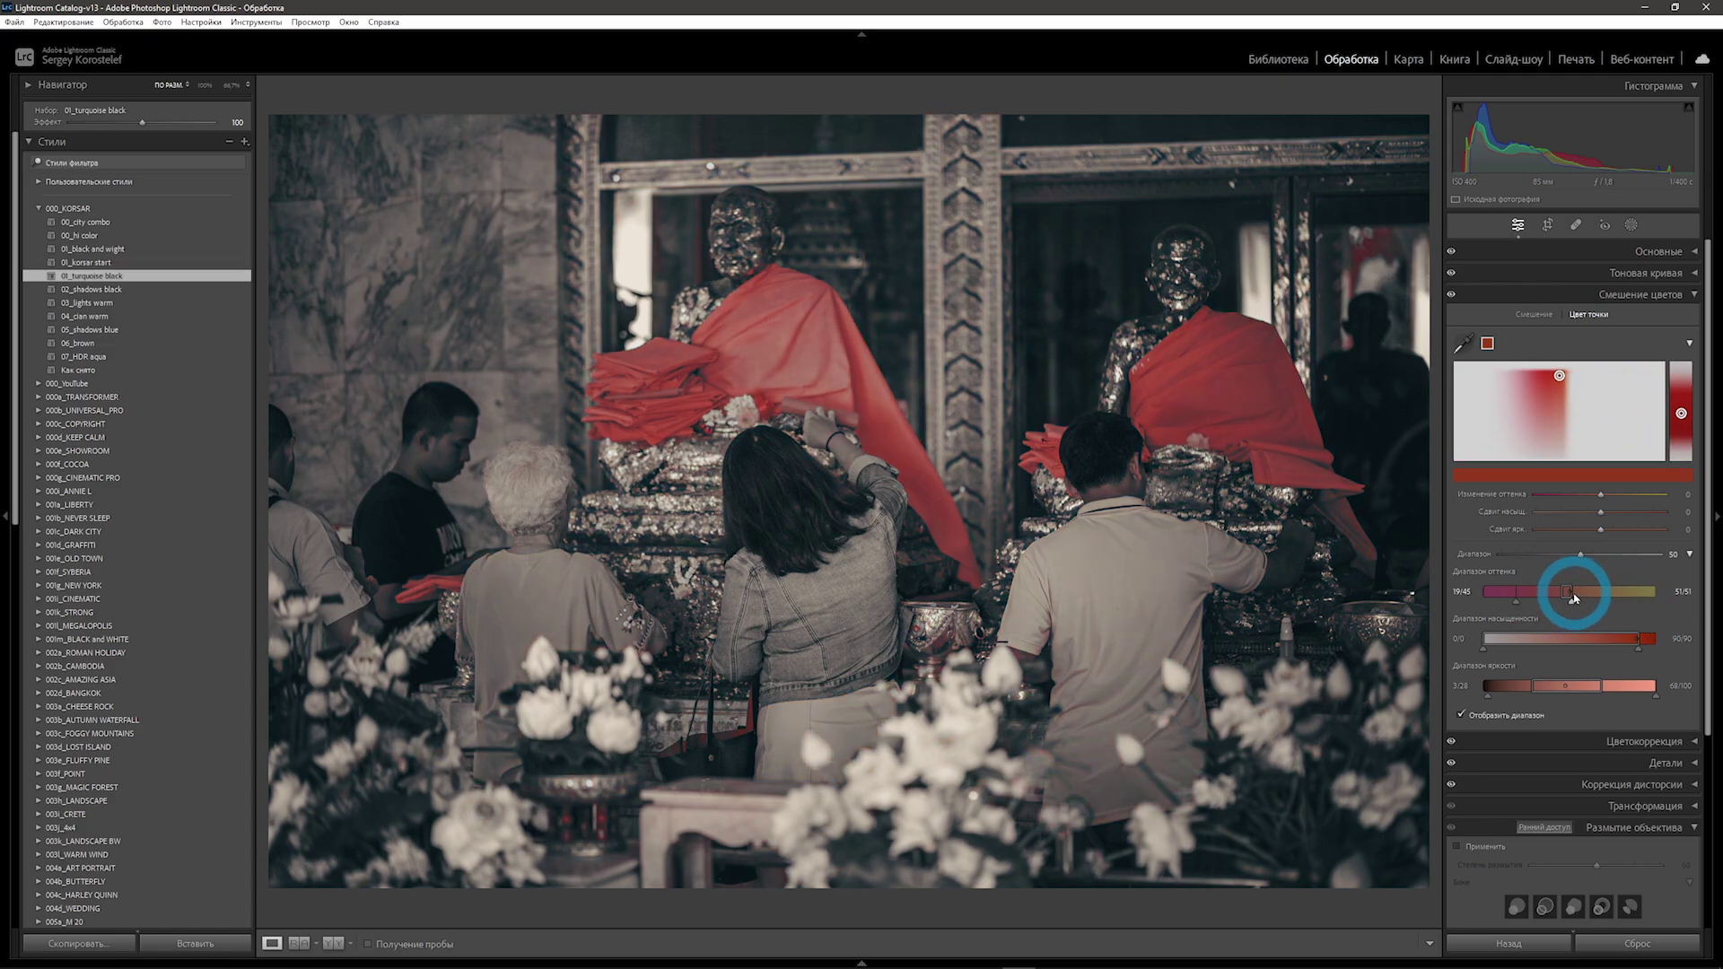
{"action": "left_click_drag", "start_coordinate": [1482, 639], "coordinate": [1449, 637]}
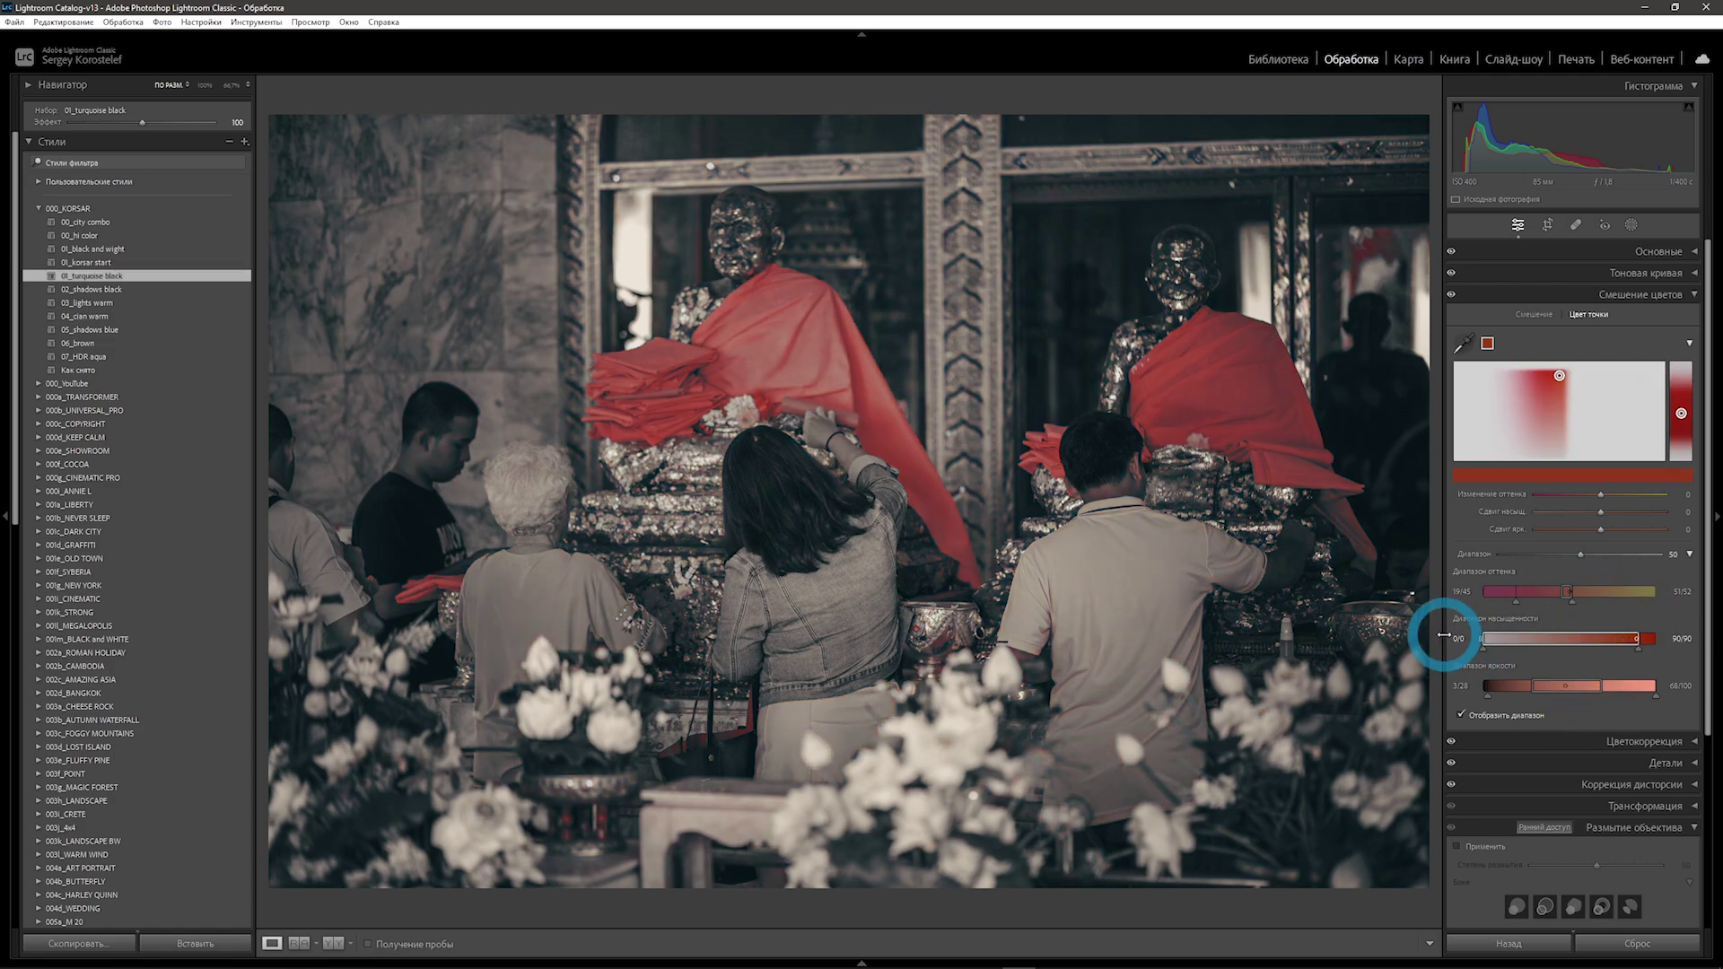
{"action": "left_click_drag", "start_coordinate": [1620, 644], "coordinate": [1628, 643]}
{"action": "mouse_move", "coordinate": [1490, 691]}
{"action": "left_mouse_down"}
{"action": "mouse_move", "coordinate": [1606, 691]}
{"action": "mouse_move", "coordinate": [1476, 691]}
{"action": "mouse_move", "coordinate": [1538, 634]}
{"action": "mouse_move", "coordinate": [1643, 635]}
{"action": "mouse_move", "coordinate": [1600, 641]}
{"action": "mouse_move", "coordinate": [1558, 678]}
{"action": "left_mouse_up"}
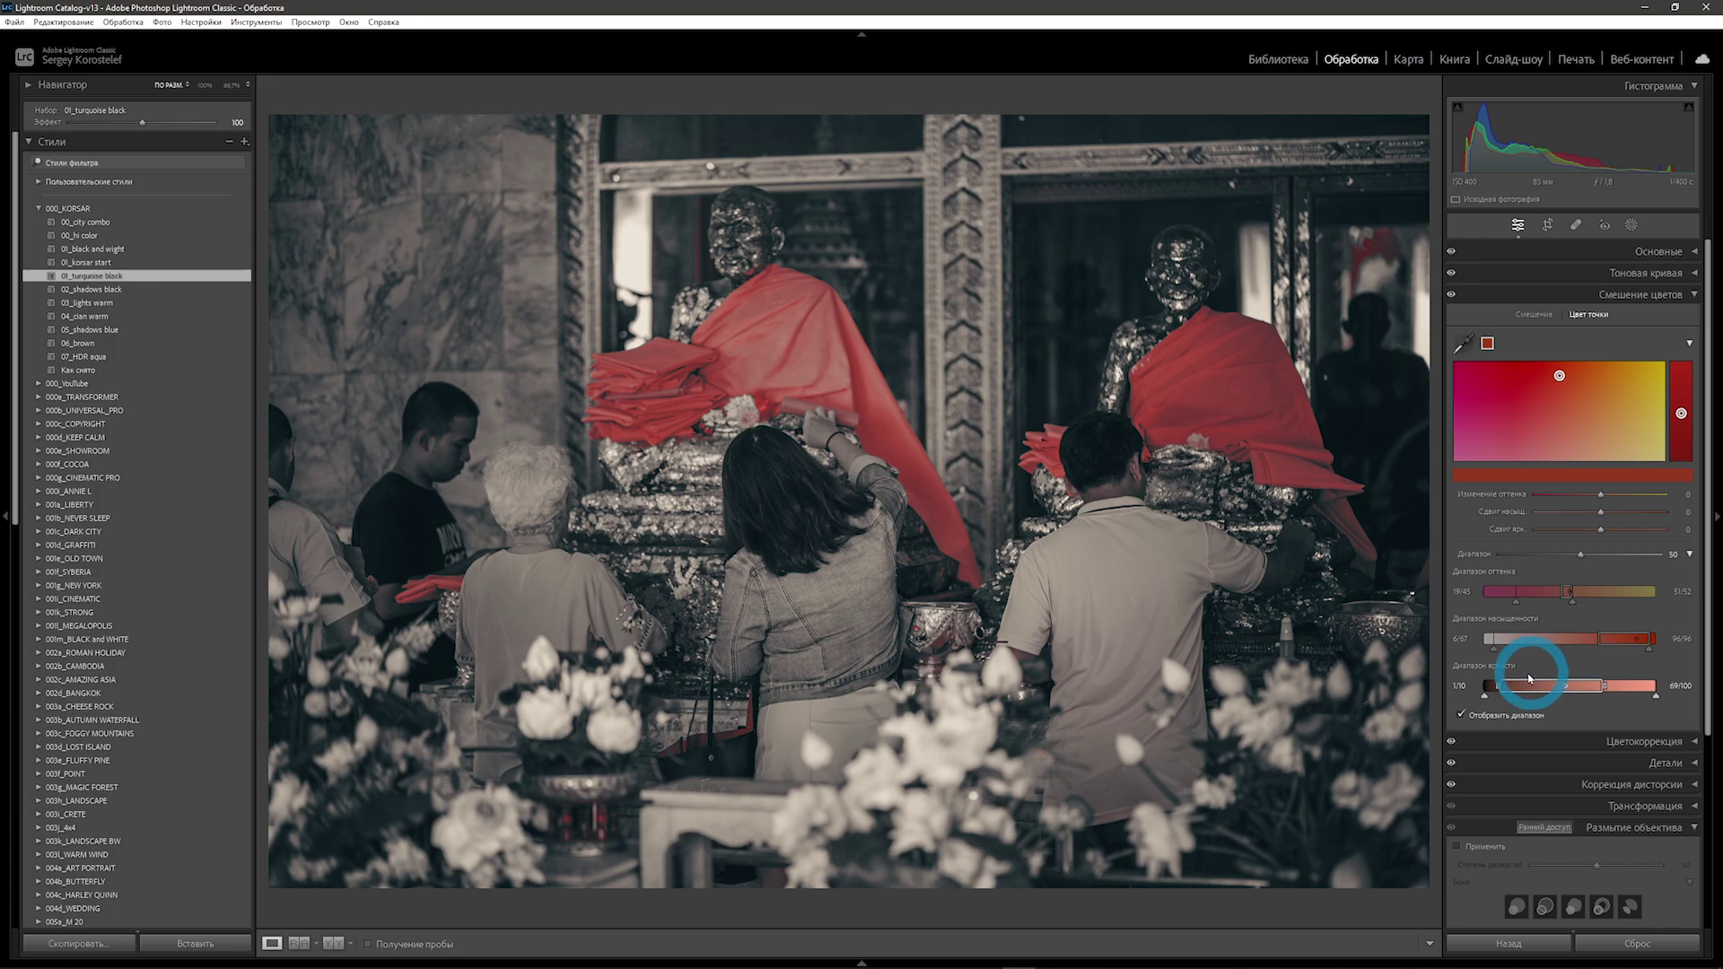
{"action": "left_click", "coordinate": [1461, 715]}
{"action": "left_click", "coordinate": [1460, 715]}
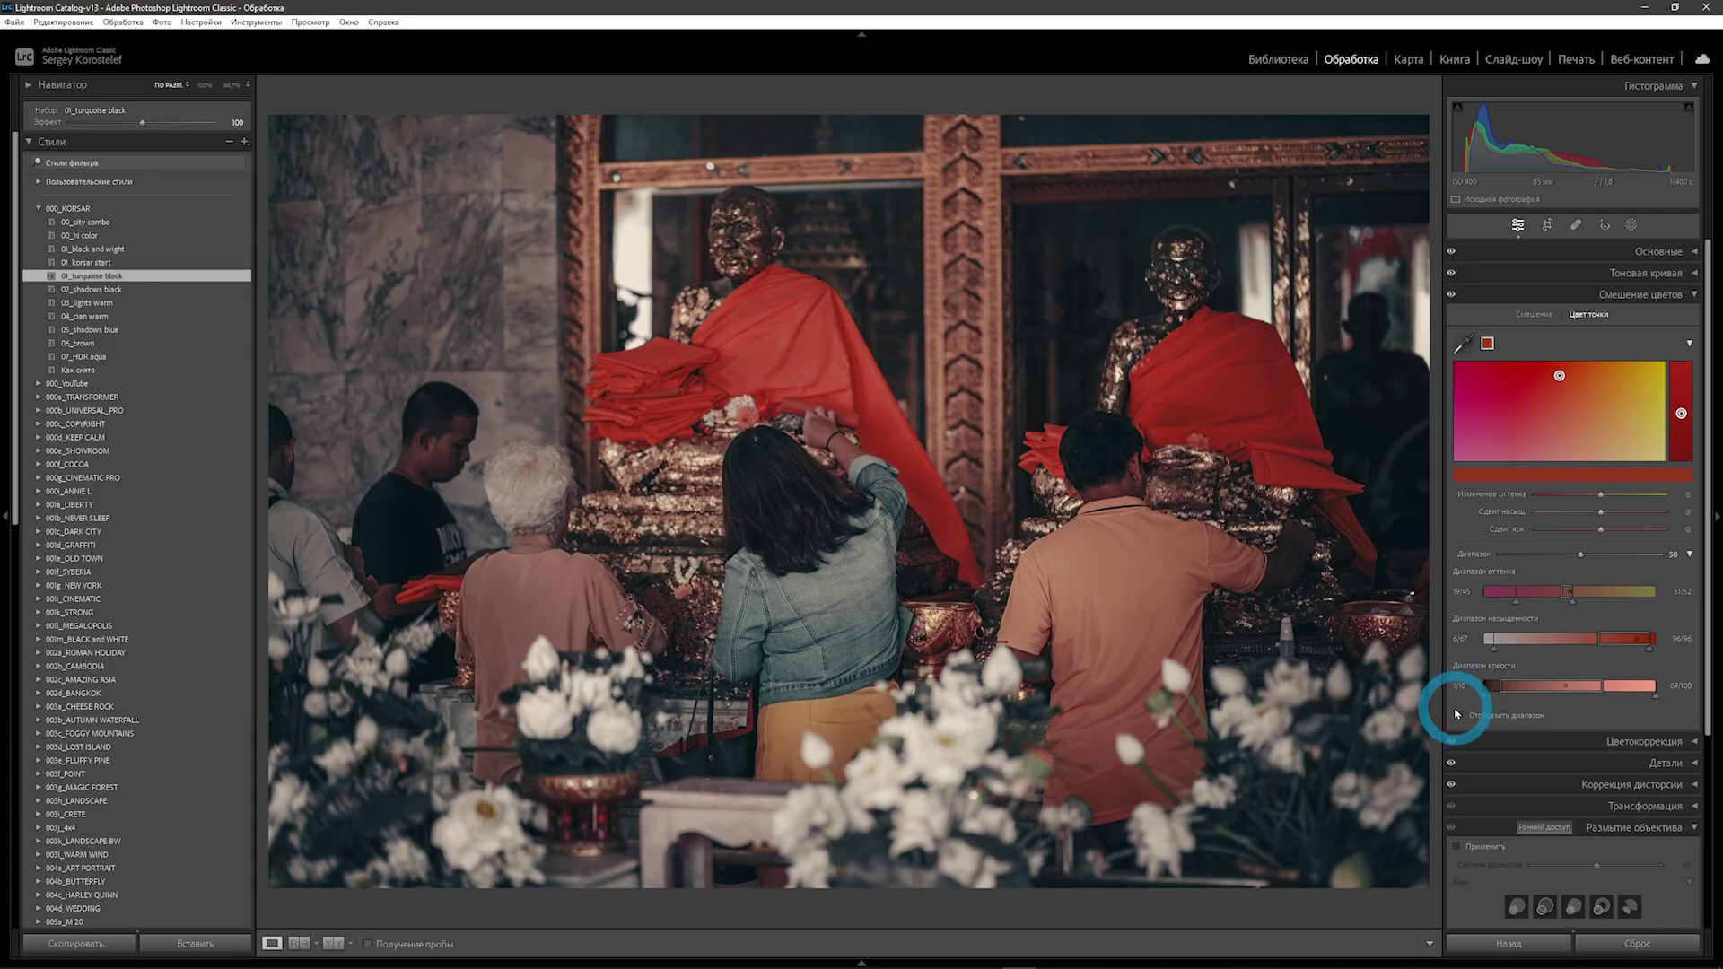
Shift the red robes' hue slightly, brighten their luminance and raise Saturation Shift.
{"action": "left_click", "coordinate": [1561, 377]}
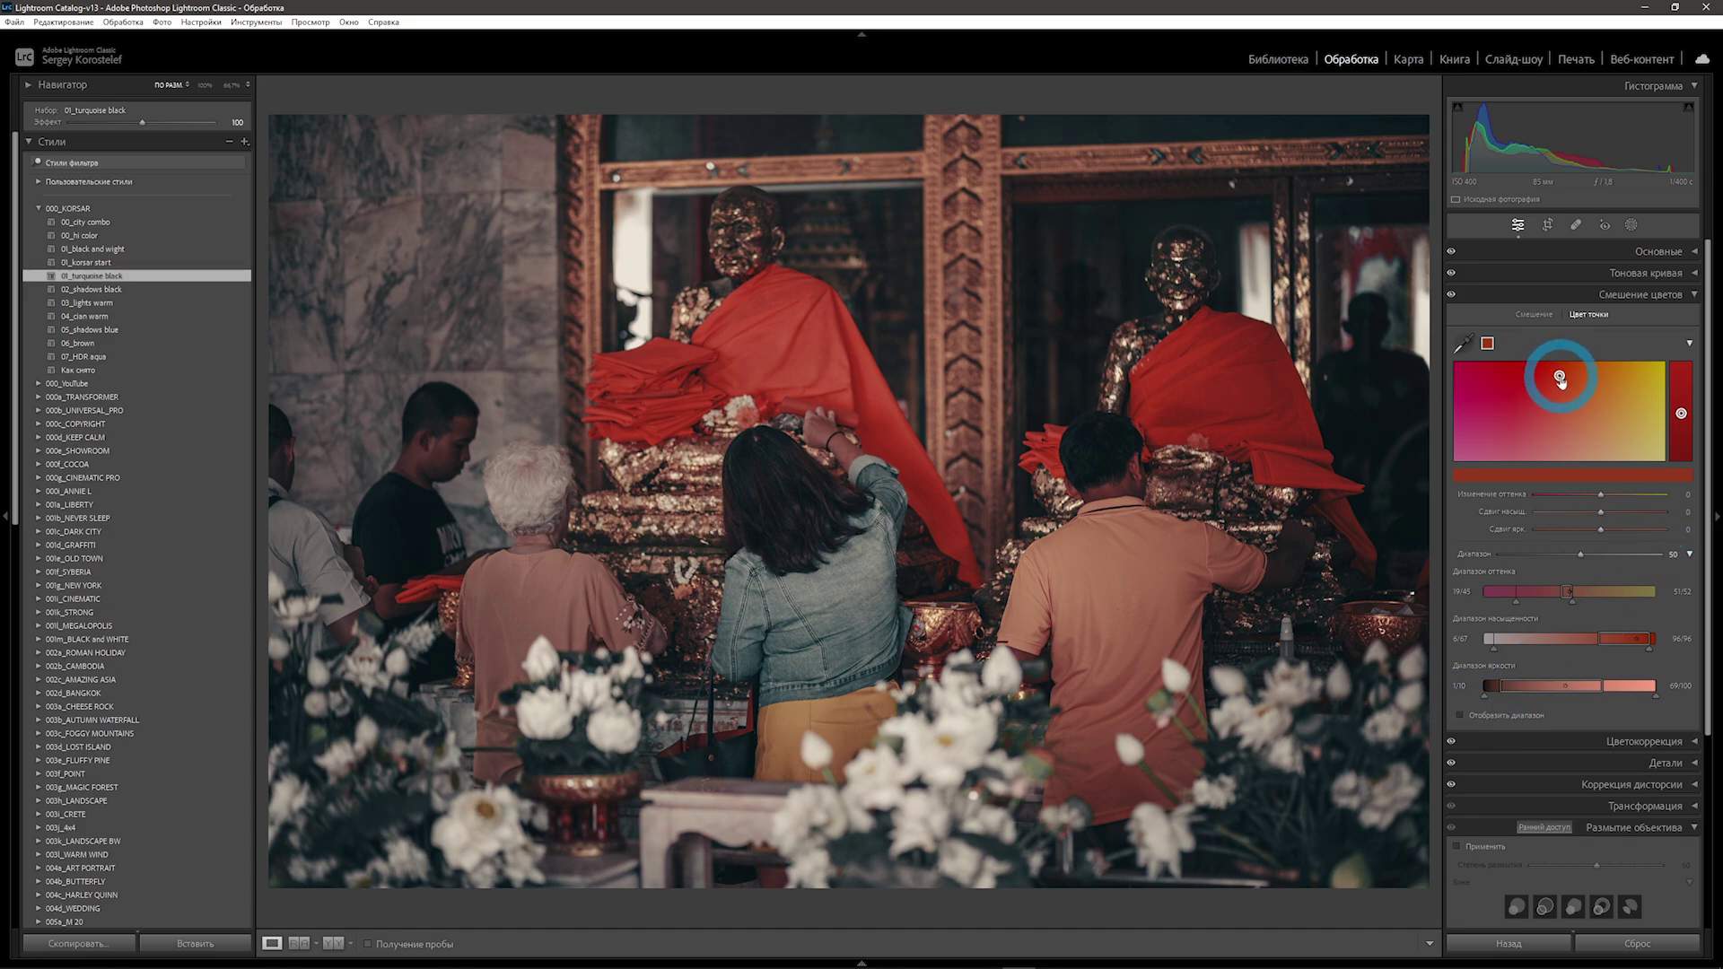
{"action": "left_click_drag", "start_coordinate": [1561, 381], "coordinate": [1555, 386]}
{"action": "left_click_drag", "start_coordinate": [1680, 414], "coordinate": [1684, 437]}
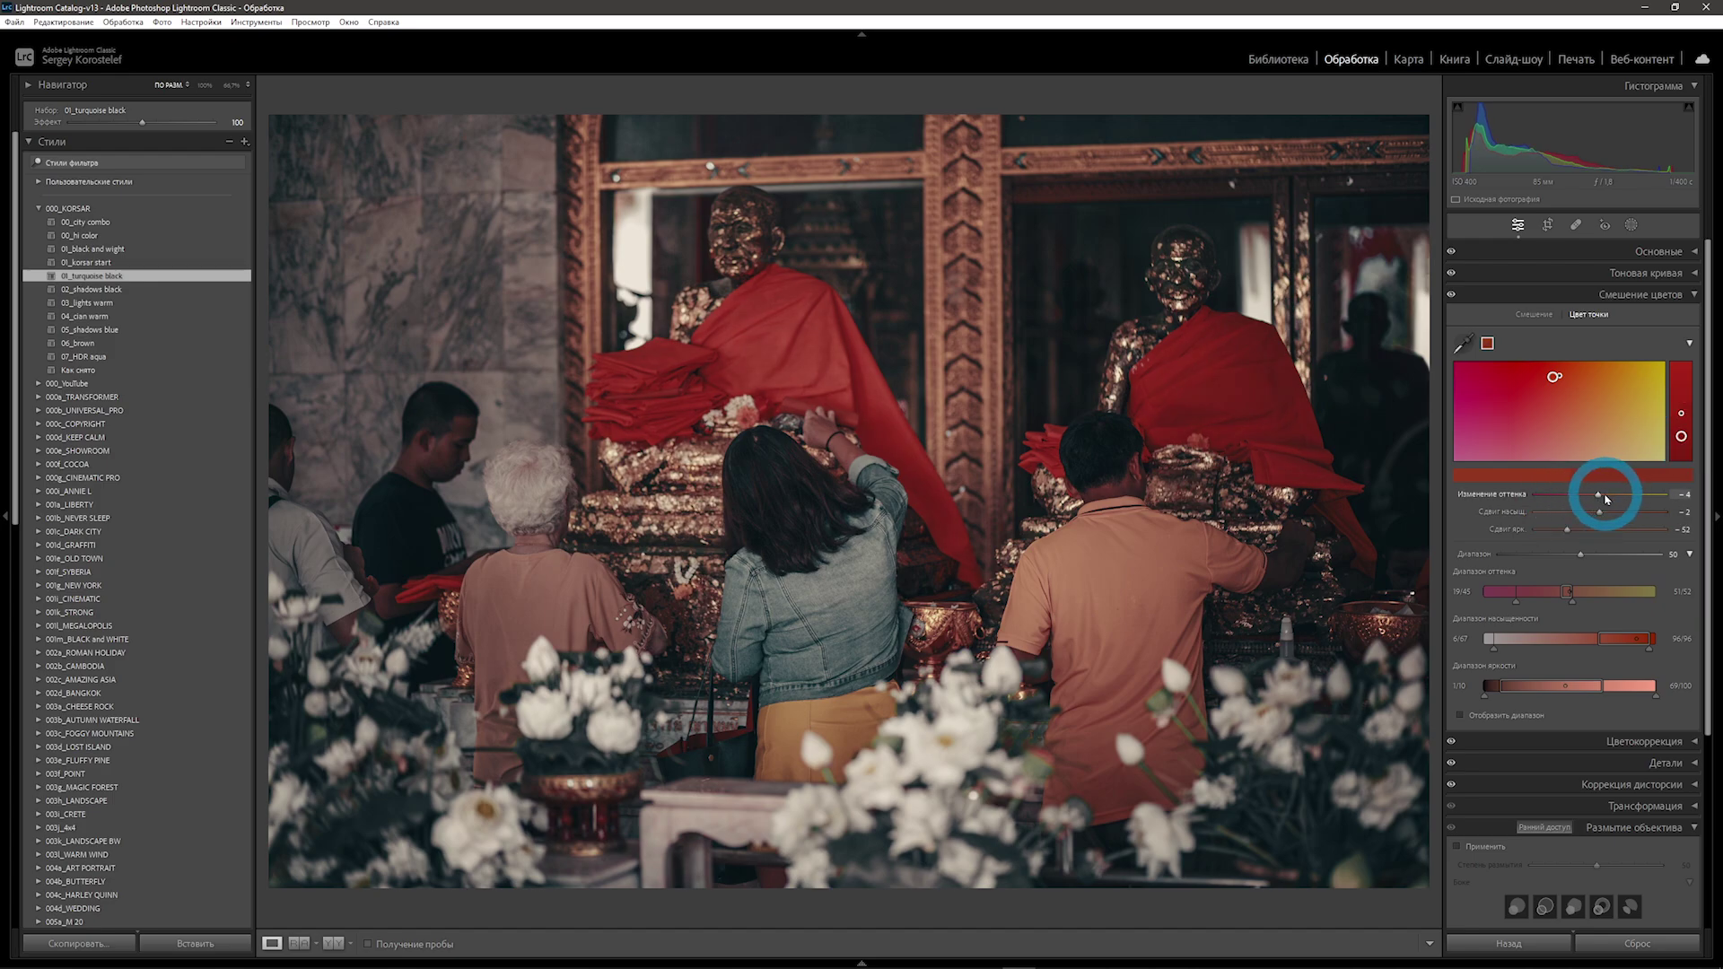
{"action": "left_click_drag", "start_coordinate": [1600, 514], "coordinate": [1584, 530]}
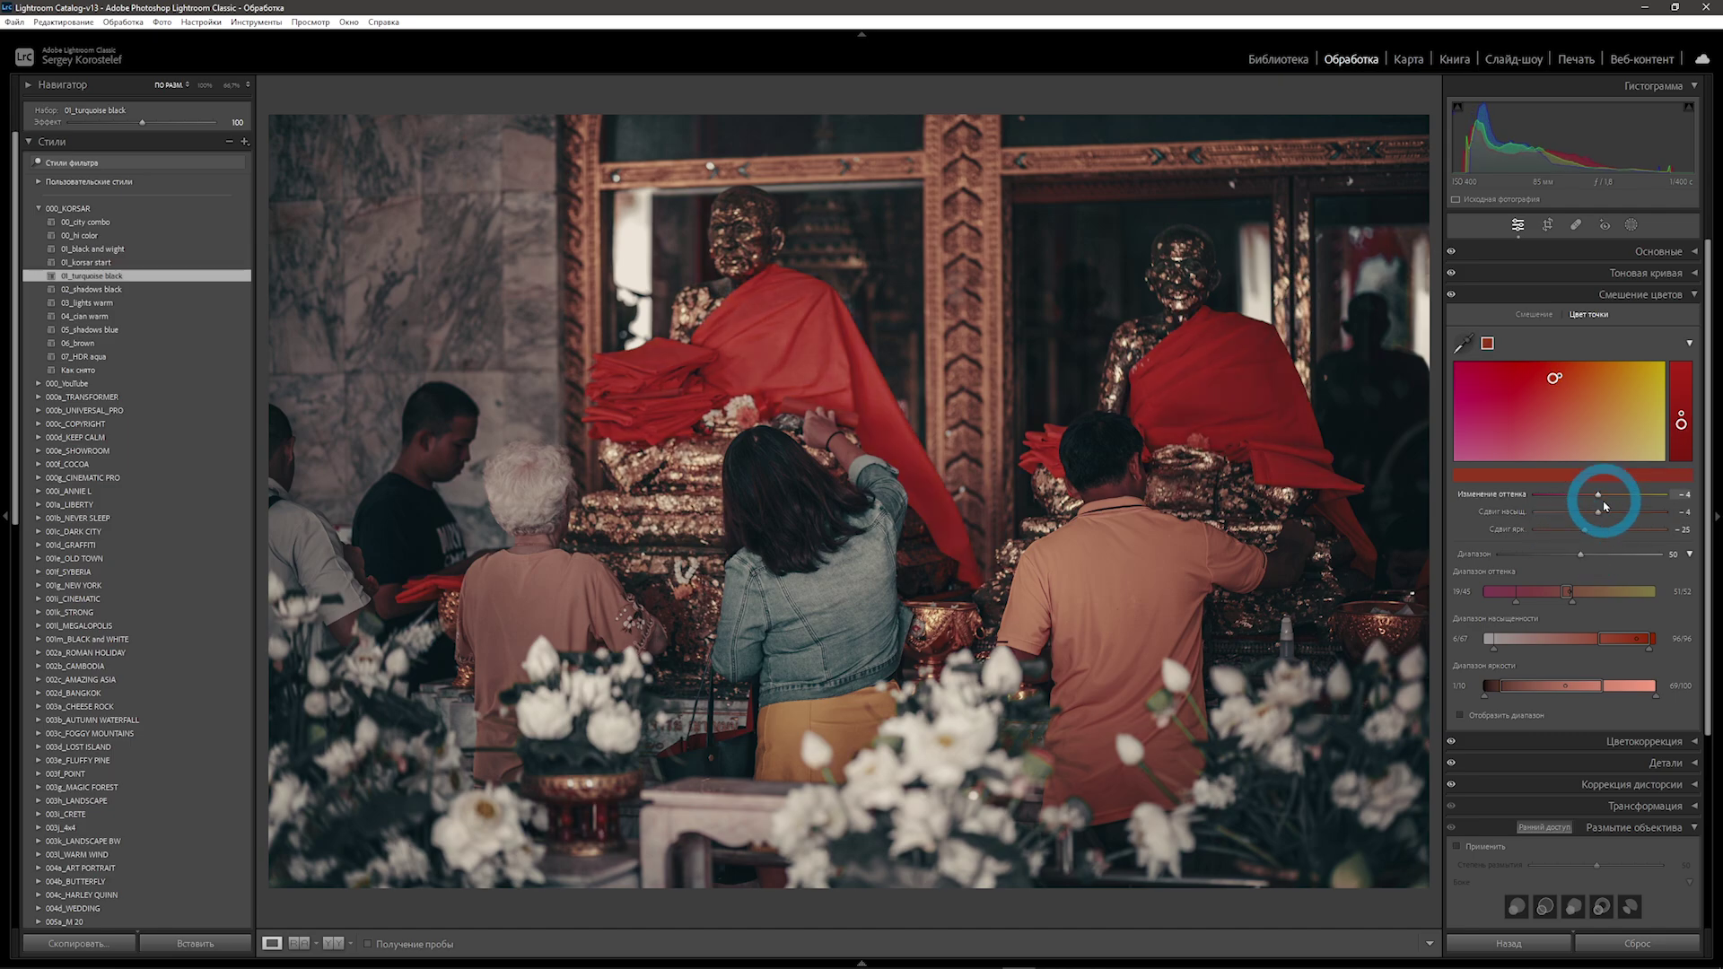
{"action": "left_click", "coordinate": [1529, 315]}
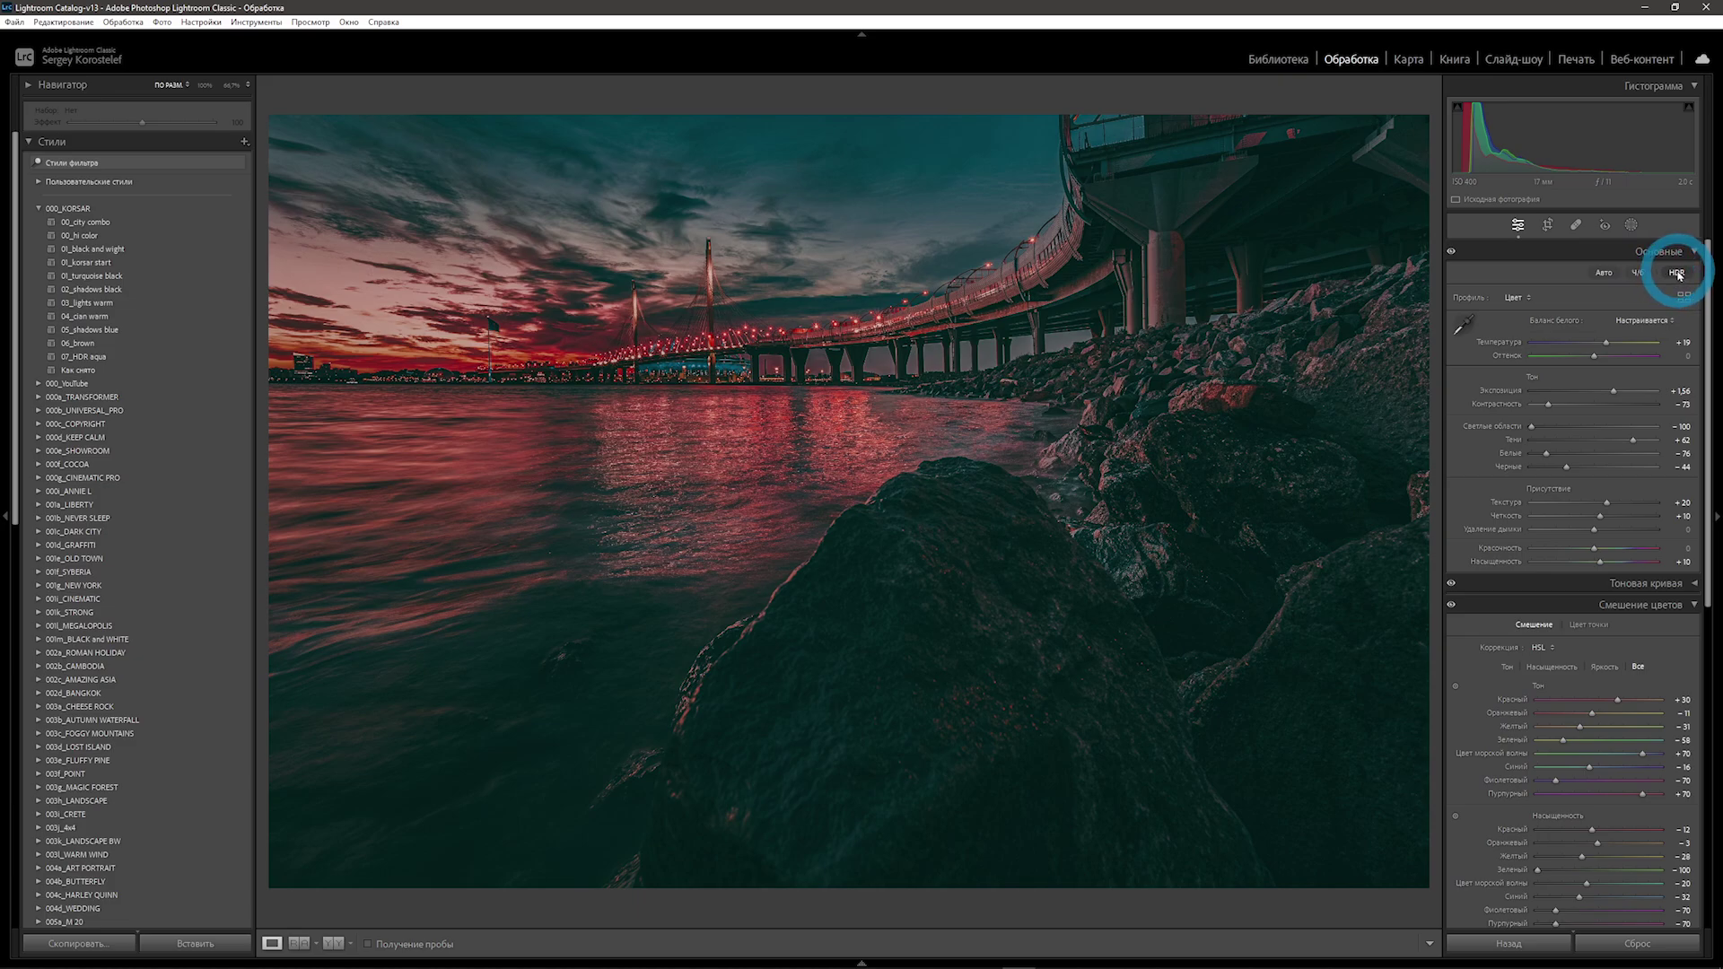
Enable HDR editing and raise the bridge photo's exposure to about +3.66.
{"action": "left_click", "coordinate": [1677, 274]}
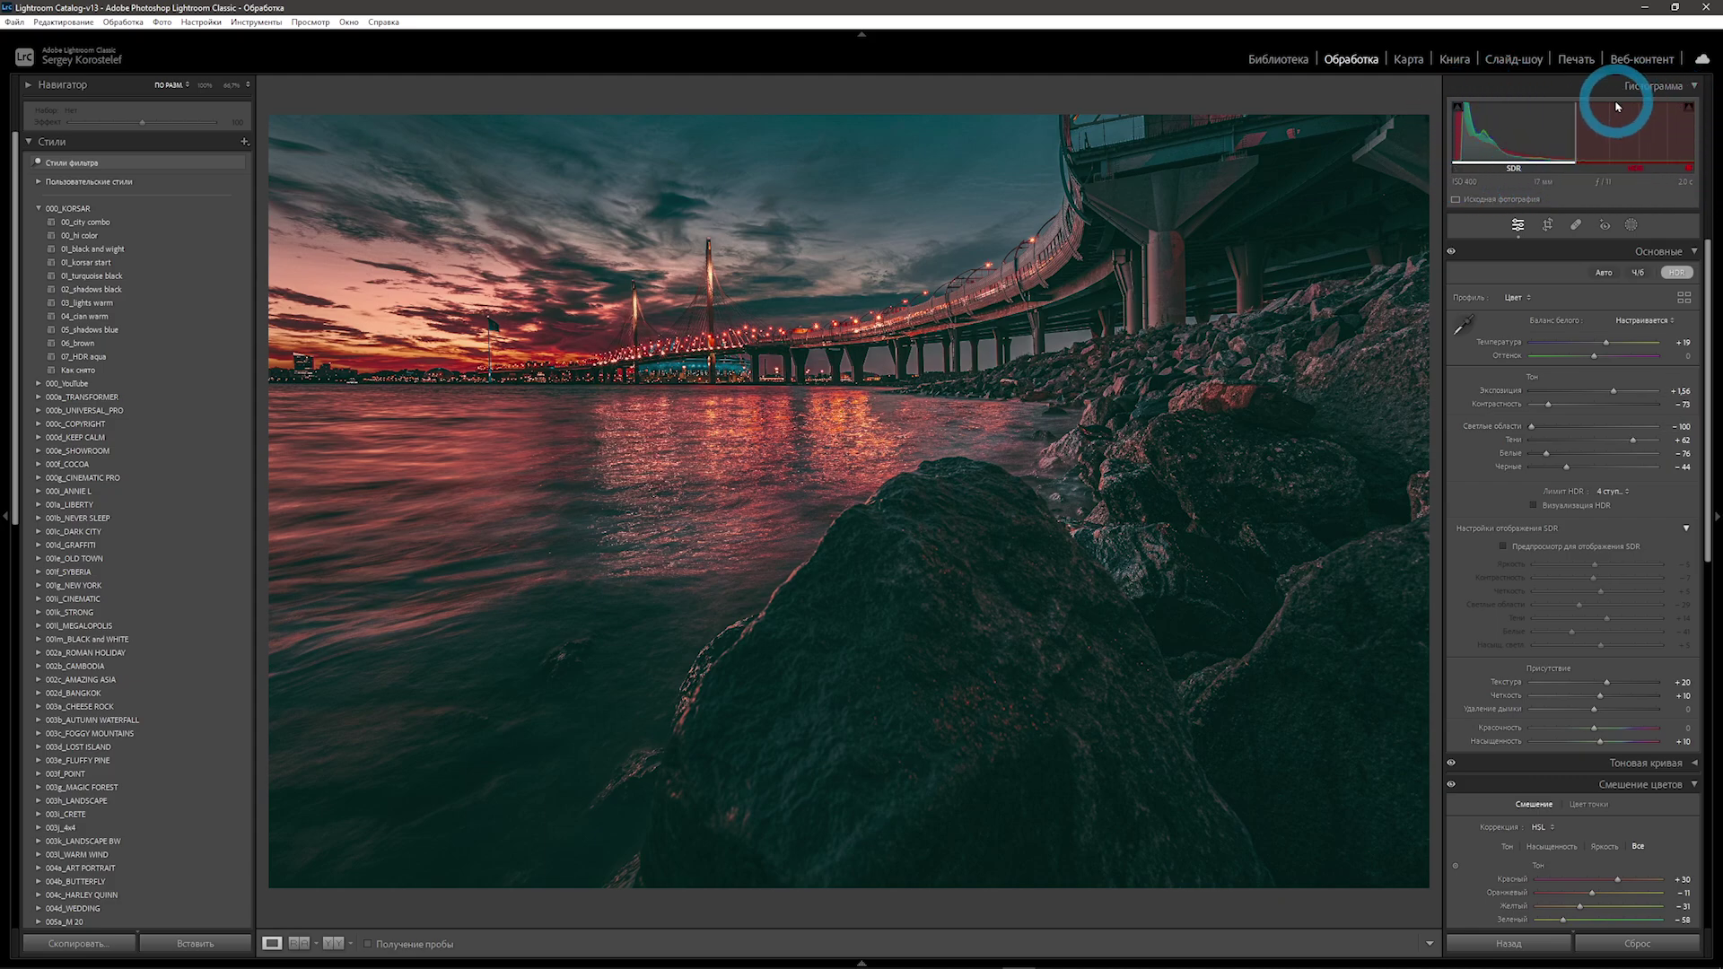
{"action": "left_click", "coordinate": [1620, 393]}
{"action": "left_click_drag", "start_coordinate": [1619, 395], "coordinate": [1640, 391]}
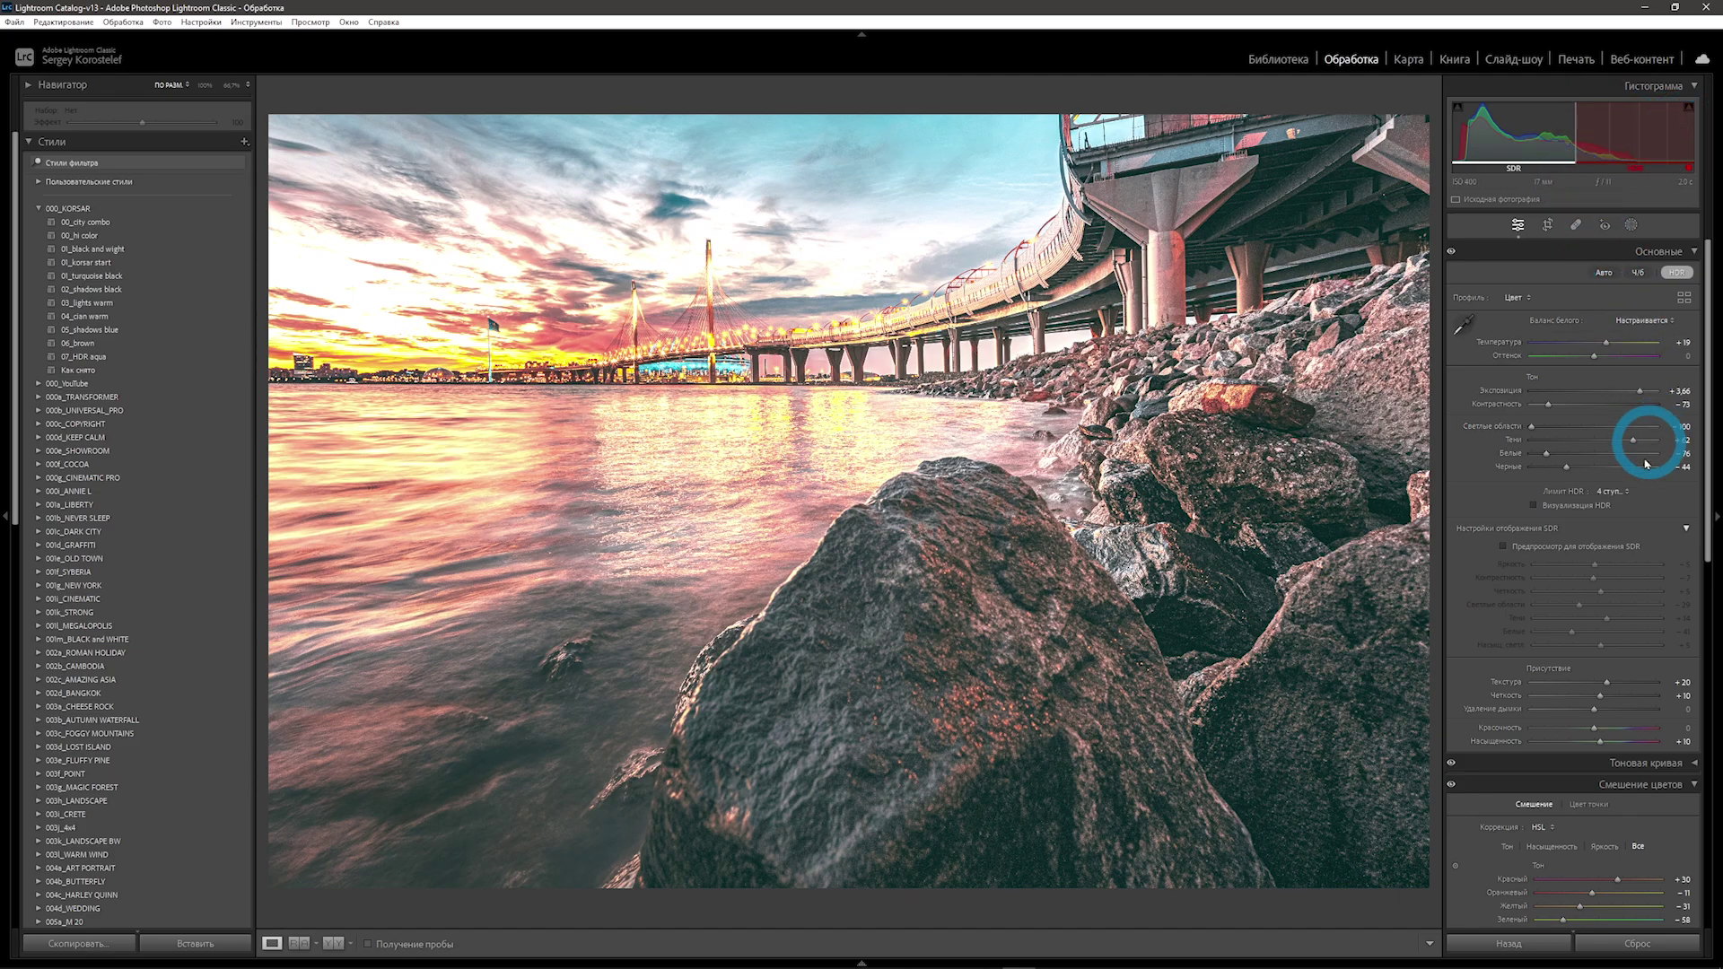
{"action": "left_click", "coordinate": [1627, 492]}
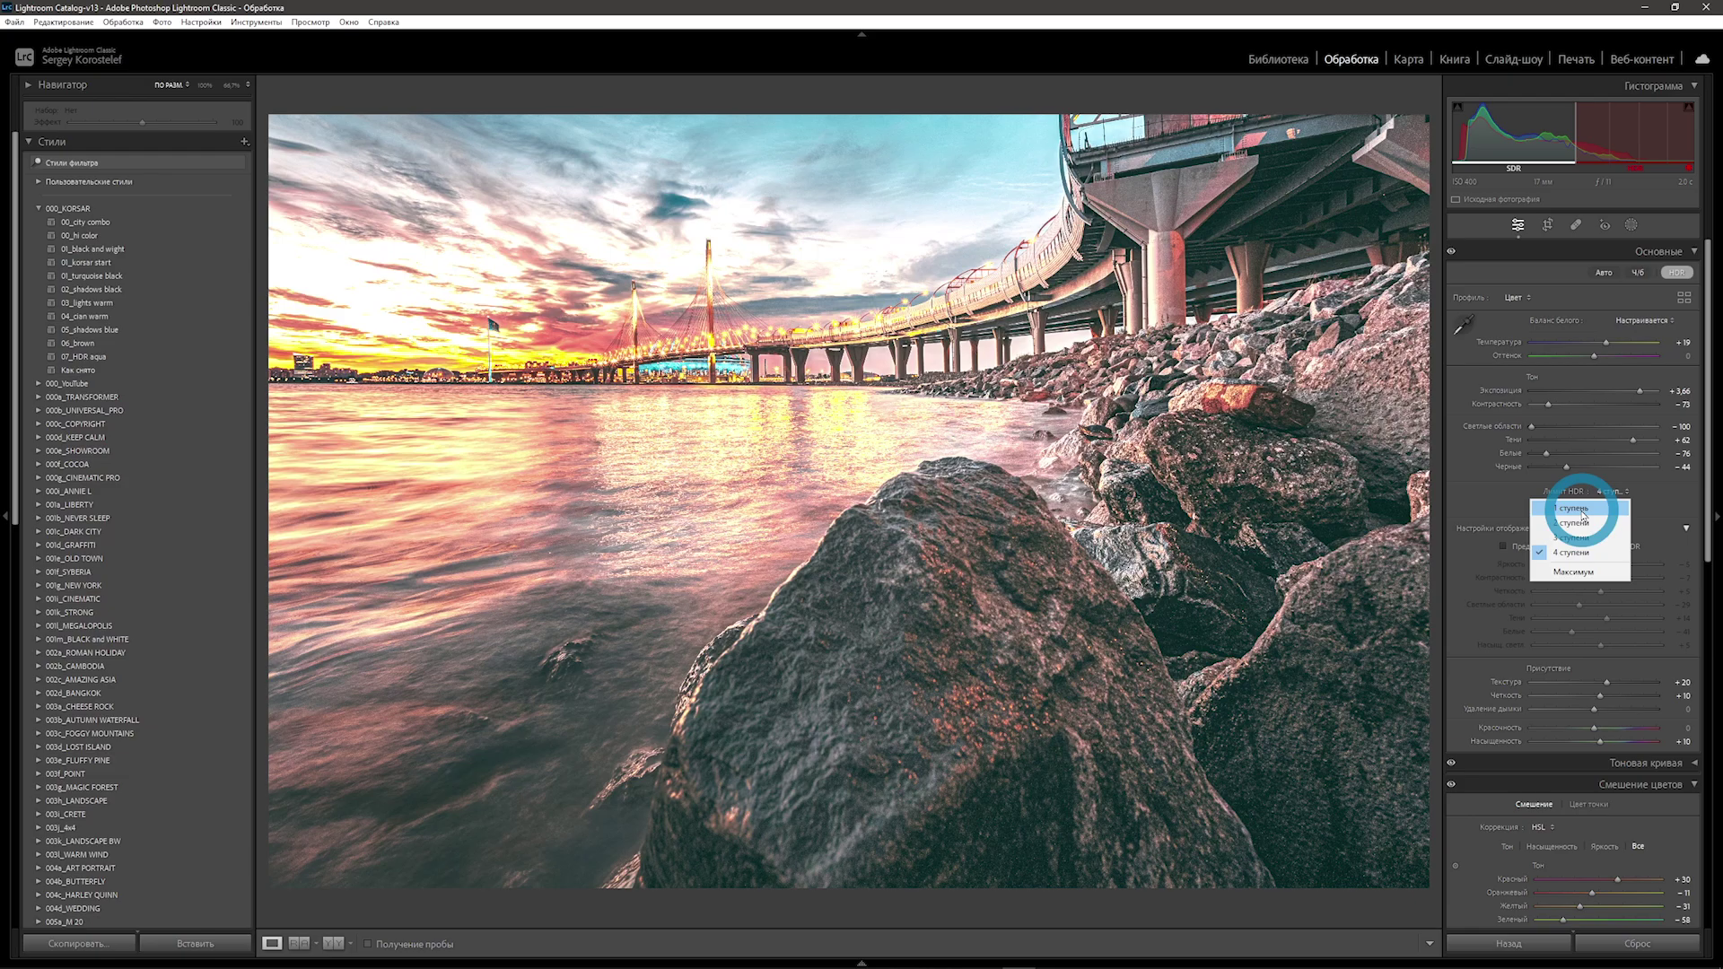
Compare HDR limits of 1, 2 and 3 stops, keep 1 stop, and lower exposure to about +2.47.
{"action": "left_click", "coordinate": [1580, 510]}
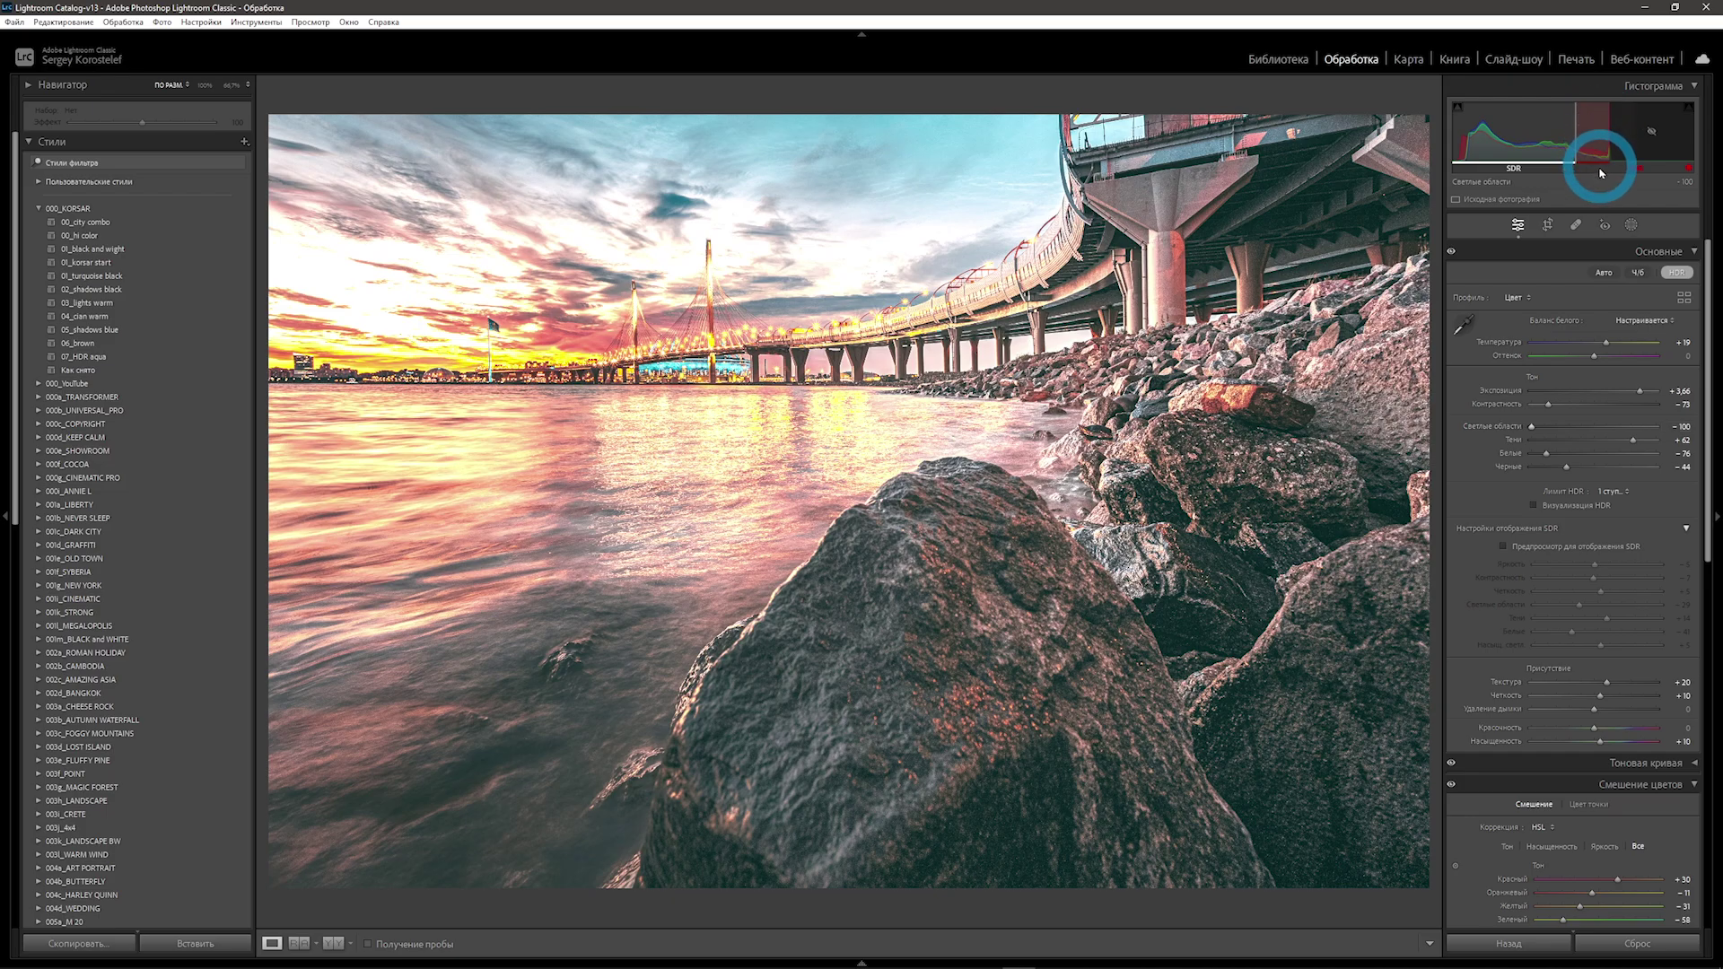
{"action": "left_click", "coordinate": [1611, 491]}
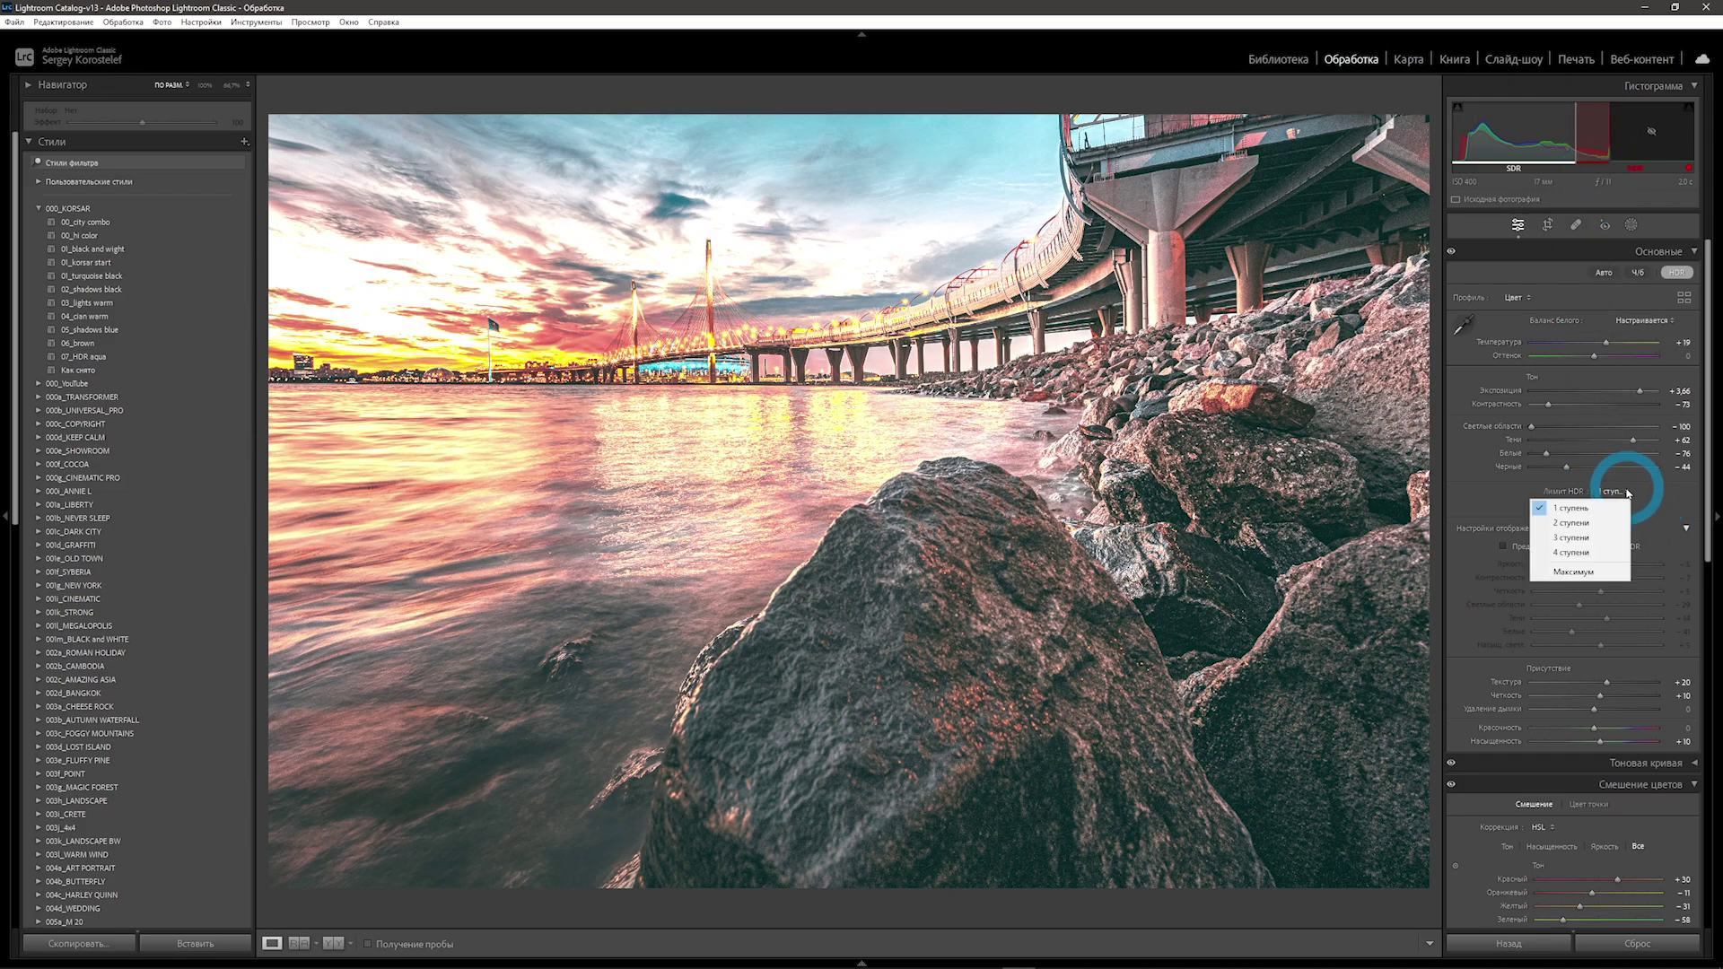
{"action": "left_click", "coordinate": [1604, 532]}
{"action": "left_click", "coordinate": [1626, 492]}
{"action": "left_click", "coordinate": [1602, 538]}
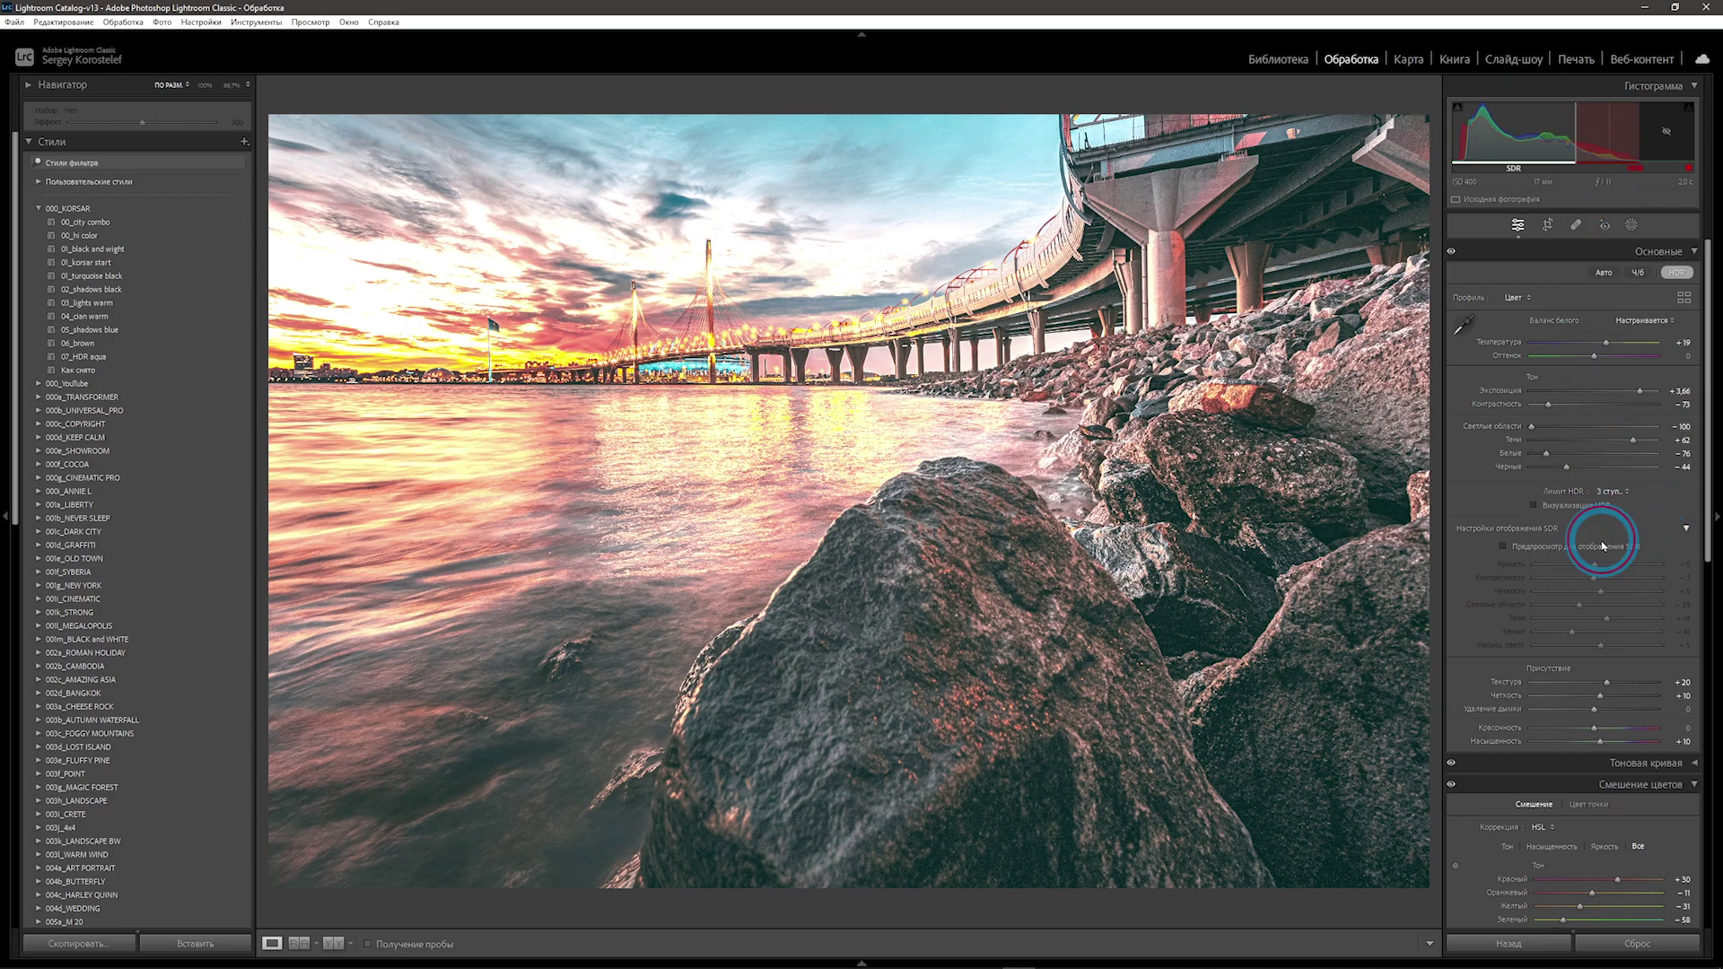
{"action": "left_click", "coordinate": [1629, 493]}
{"action": "left_click", "coordinate": [1575, 508]}
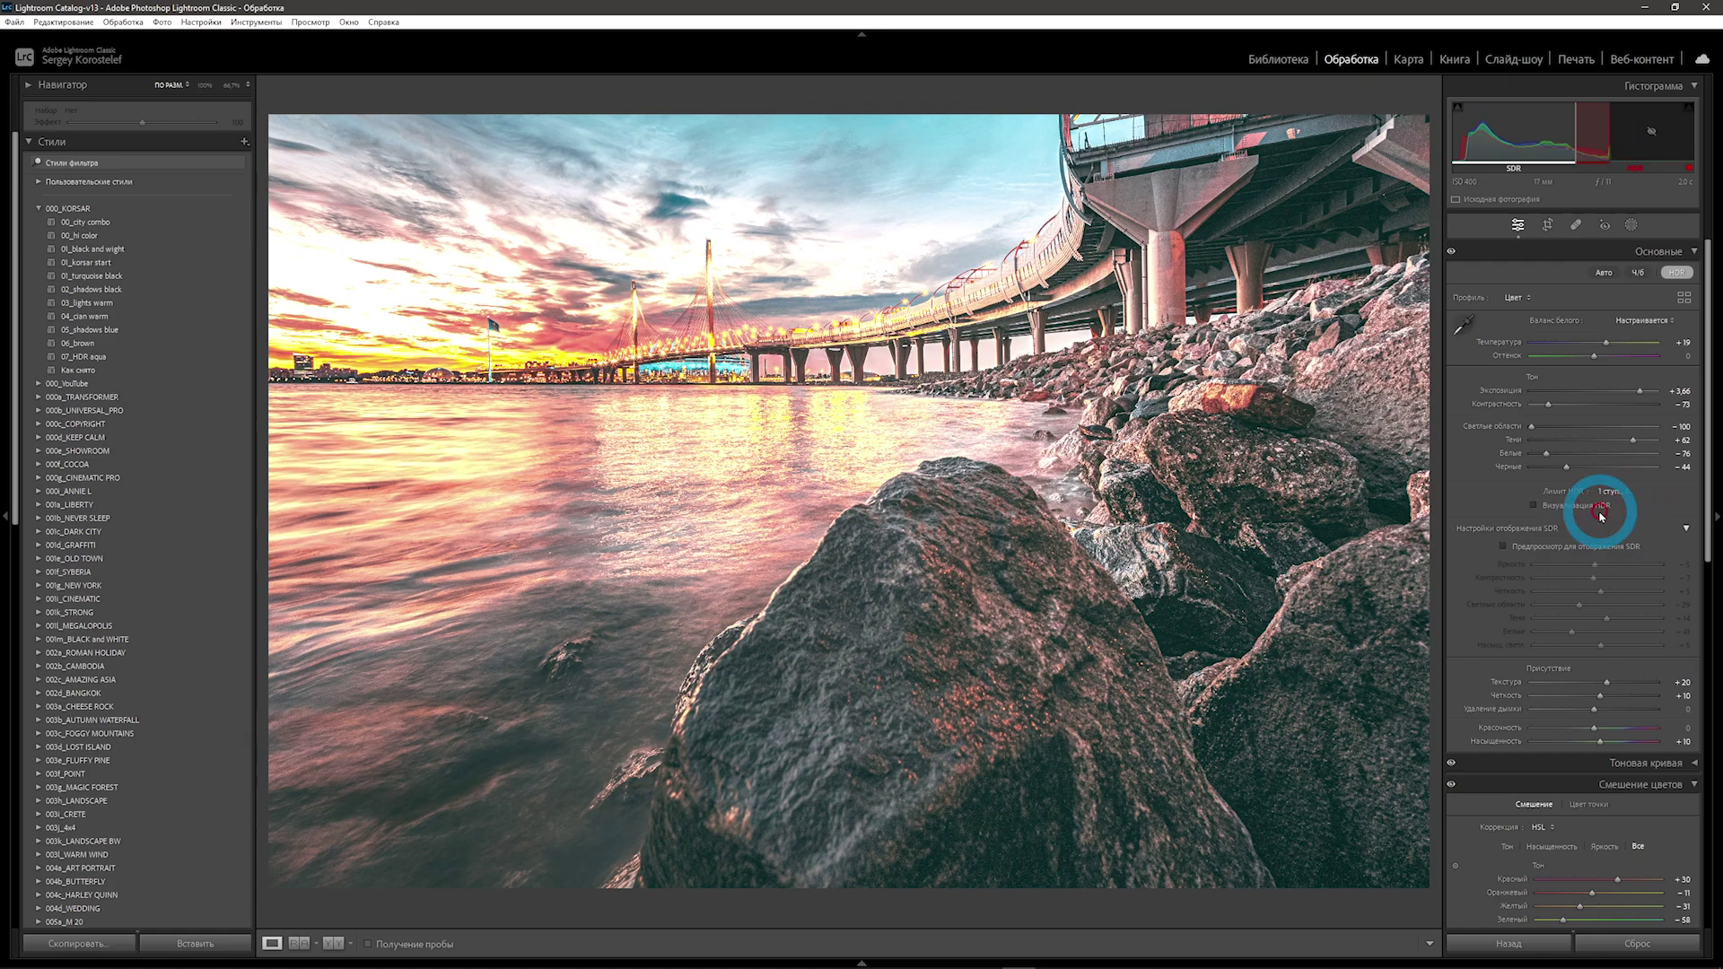
{"action": "left_click_drag", "start_coordinate": [1641, 392], "coordinate": [1628, 393]}
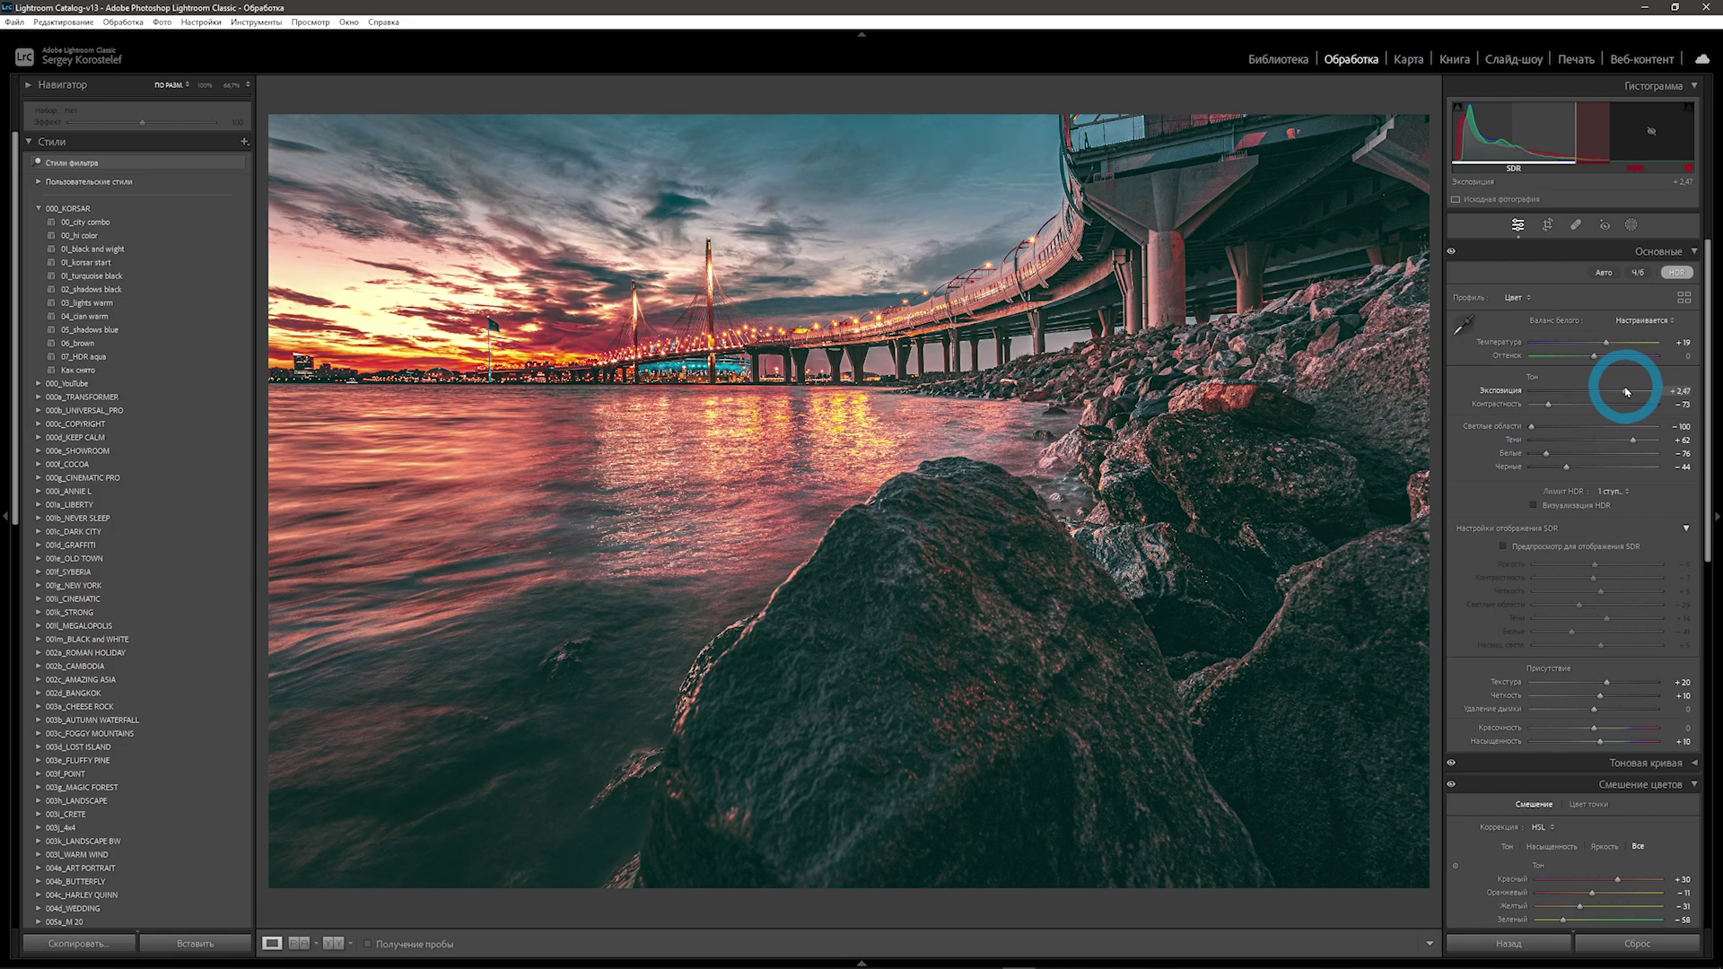
Set Exposure to +2.47, Whites to -100 and Shadows to about +88.
{"action": "left_click_drag", "start_coordinate": [1628, 392], "coordinate": [1625, 392]}
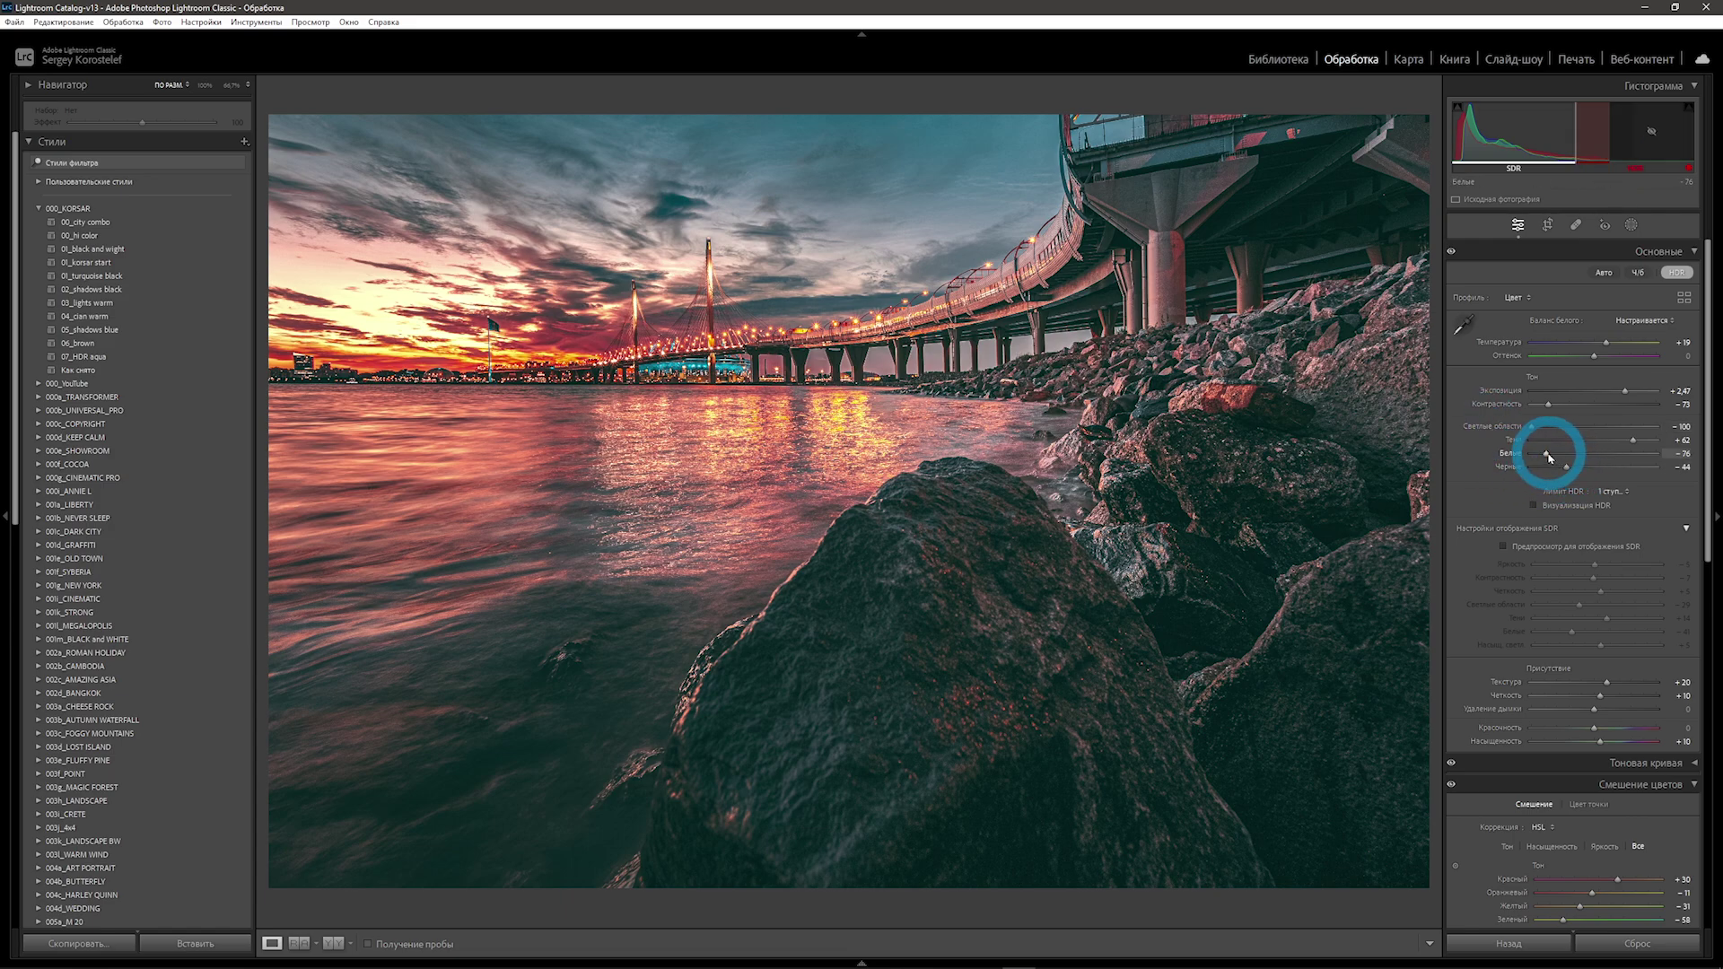
{"action": "left_click_drag", "start_coordinate": [1548, 456], "coordinate": [1530, 453]}
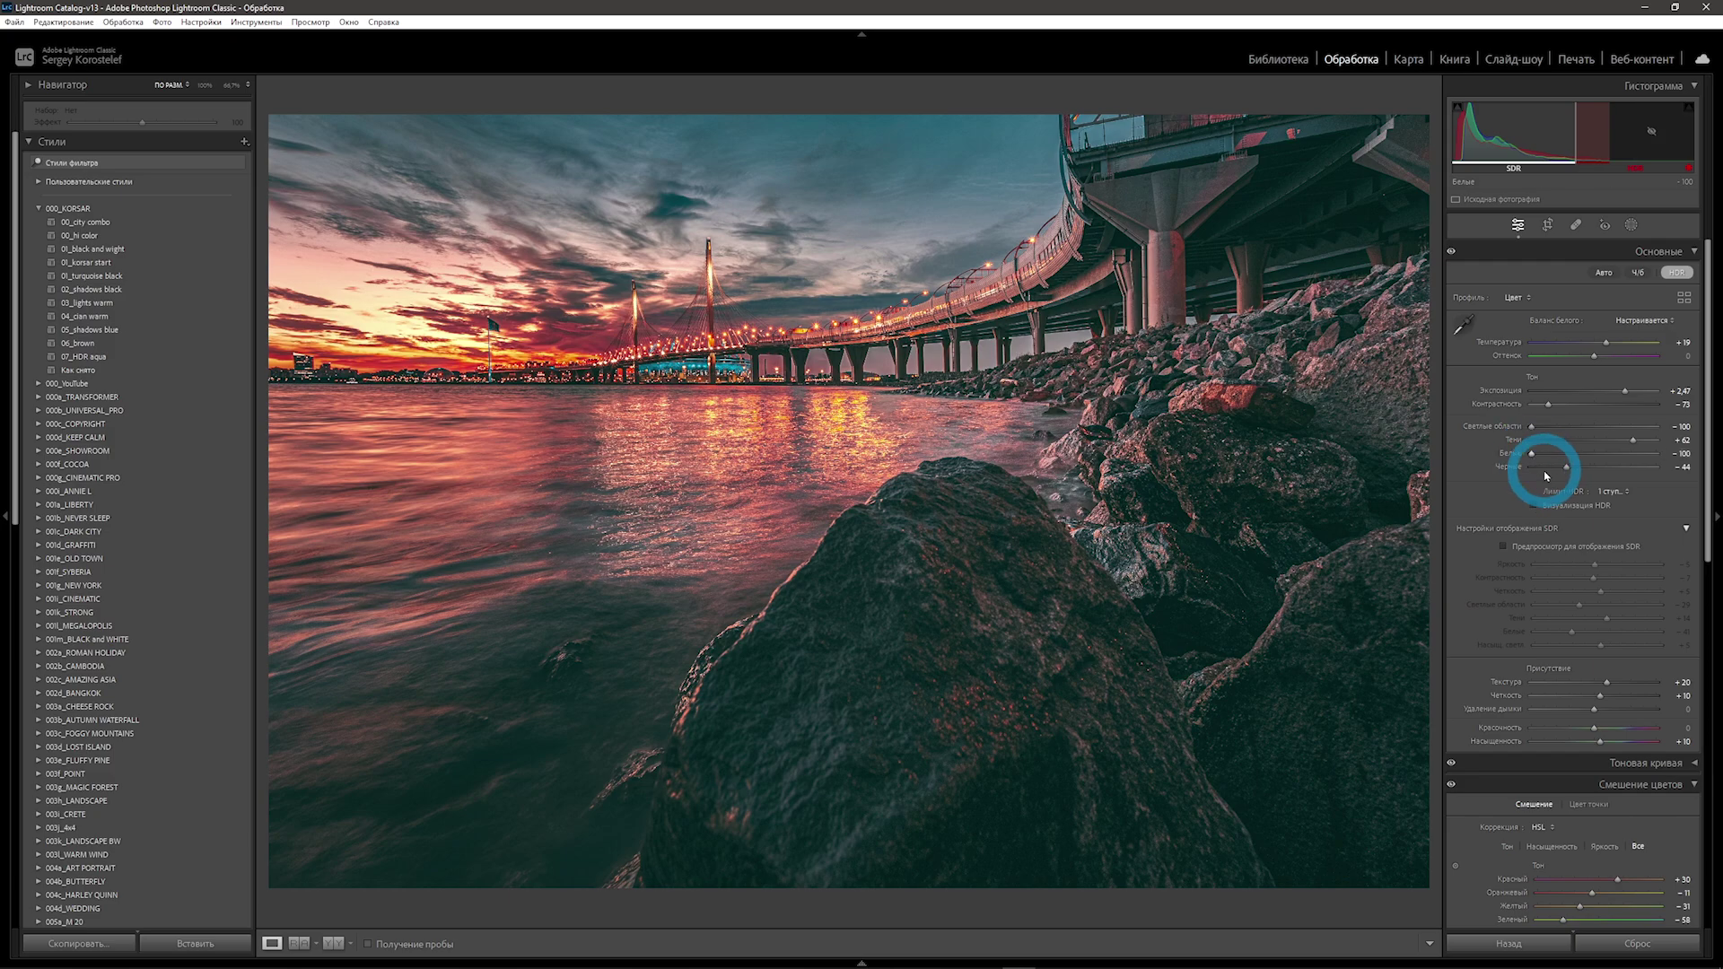
{"action": "left_click_drag", "start_coordinate": [1632, 440], "coordinate": [1649, 441]}
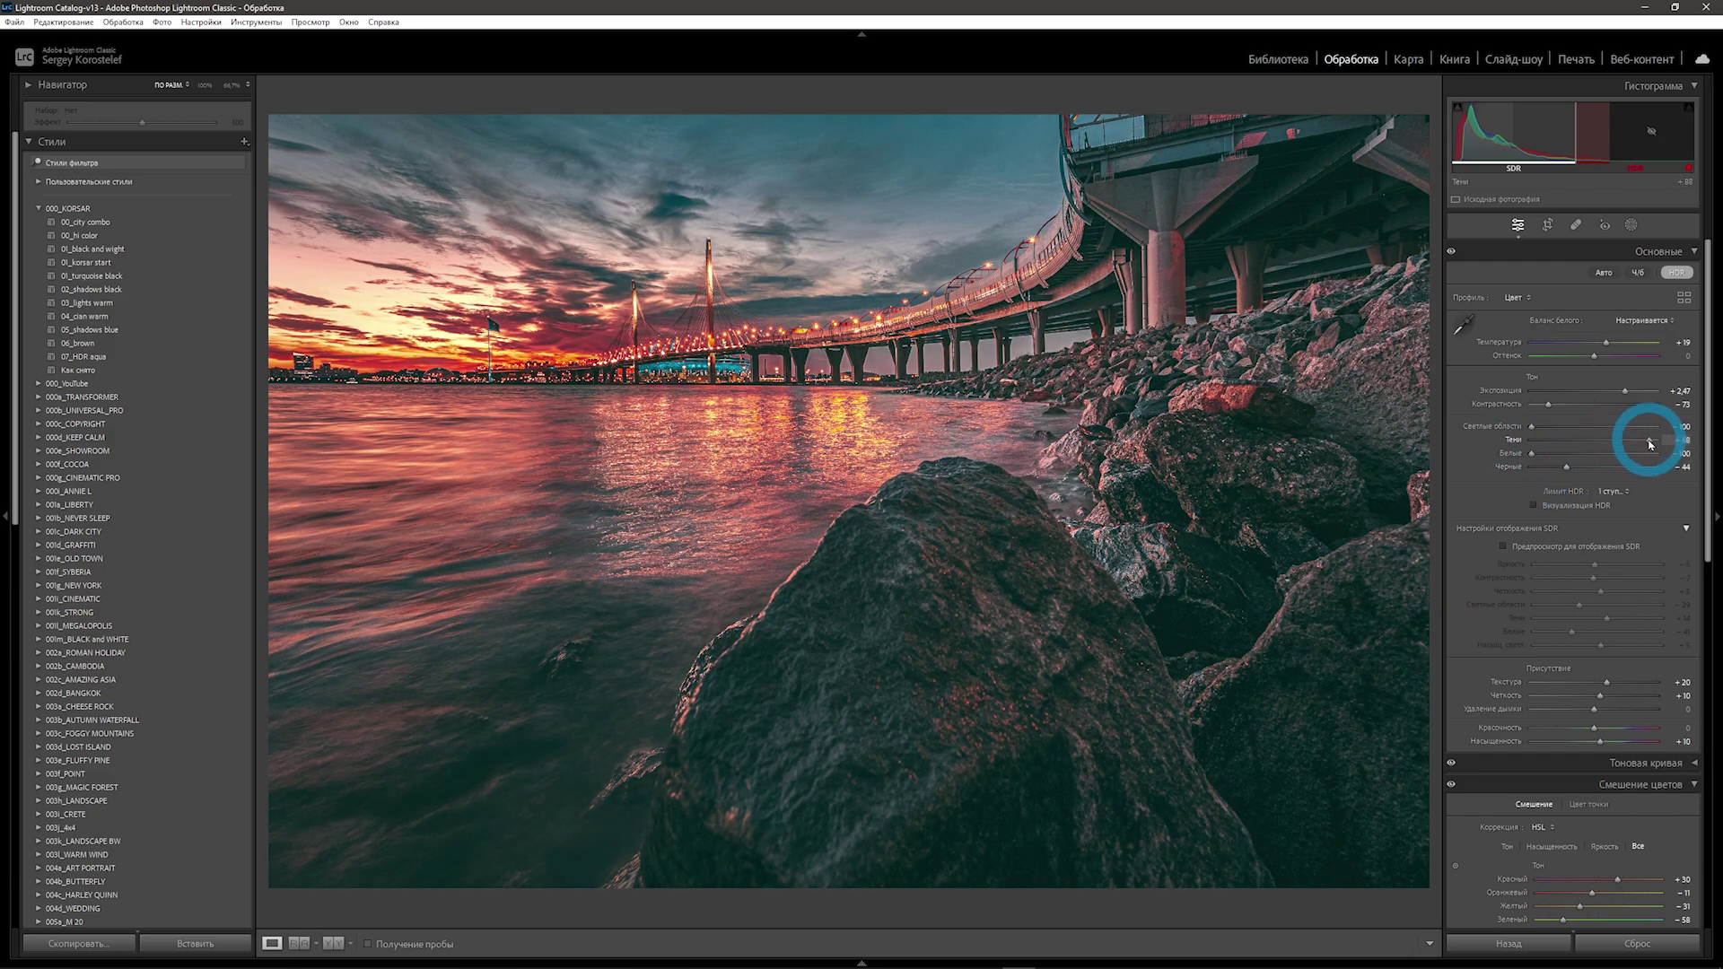
{"action": "scroll", "coordinate": [1648, 437], "scroll_direction": "down", "scroll_amount": 5}
{"action": "left_click", "coordinate": [1694, 321]}
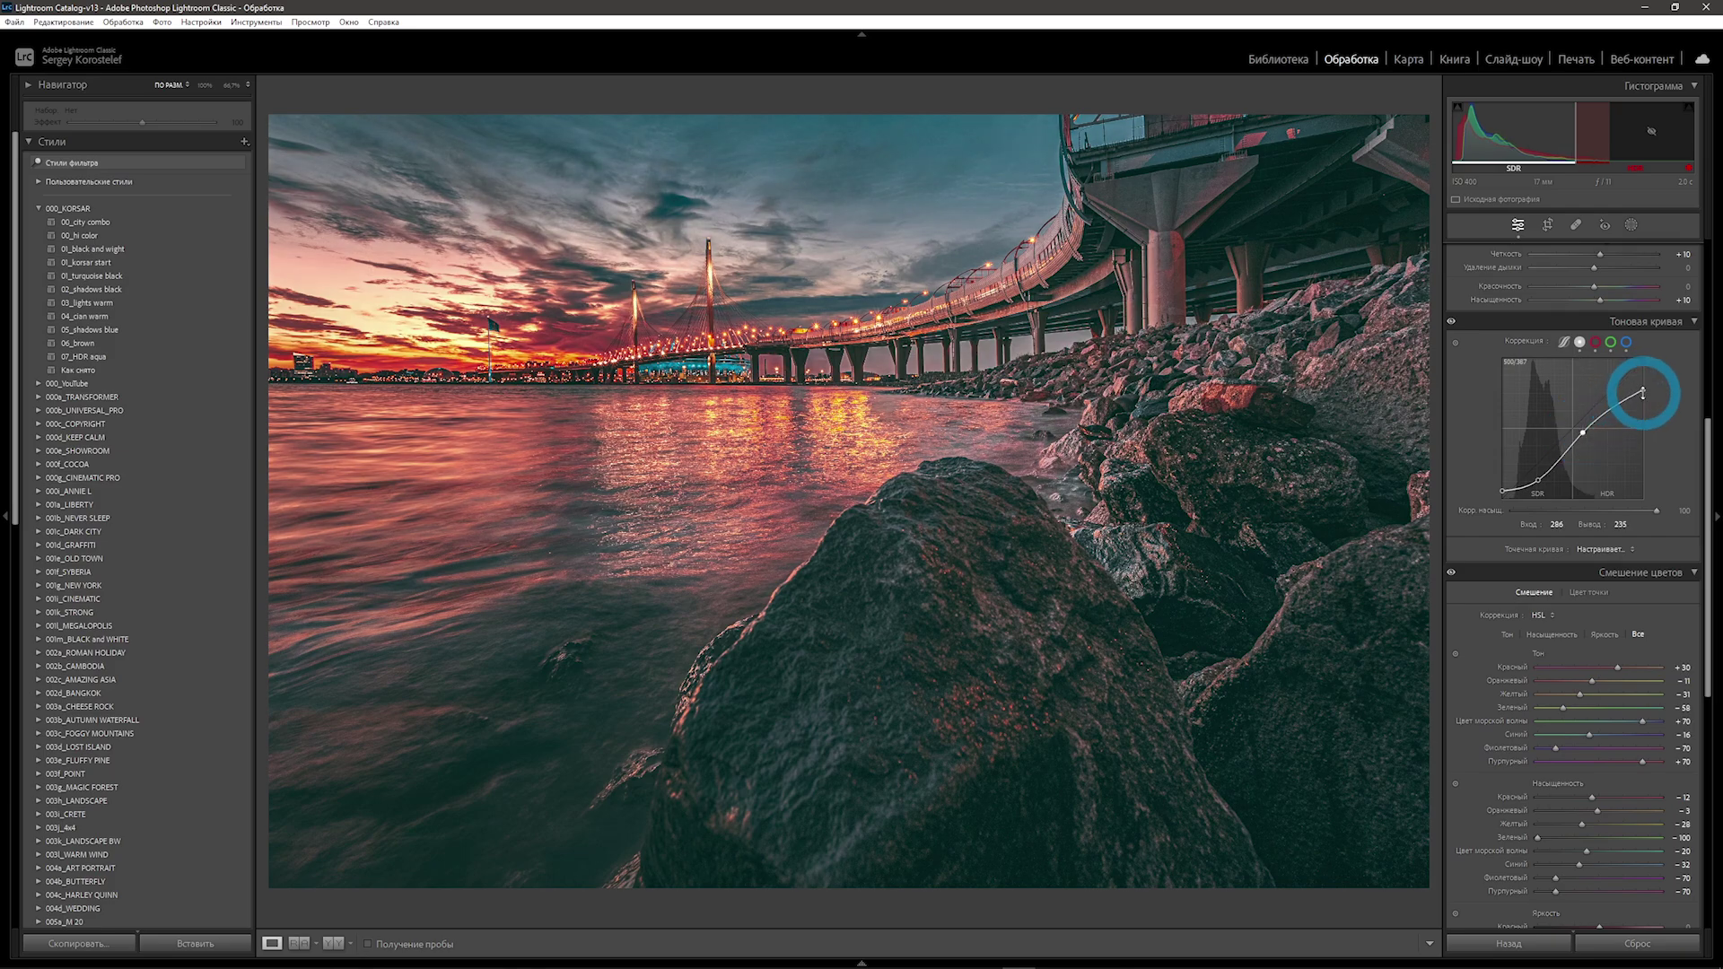
Lower the tone curve's top point slightly and drop the black point output to 23.
{"action": "left_click_drag", "start_coordinate": [1643, 390], "coordinate": [1642, 396]}
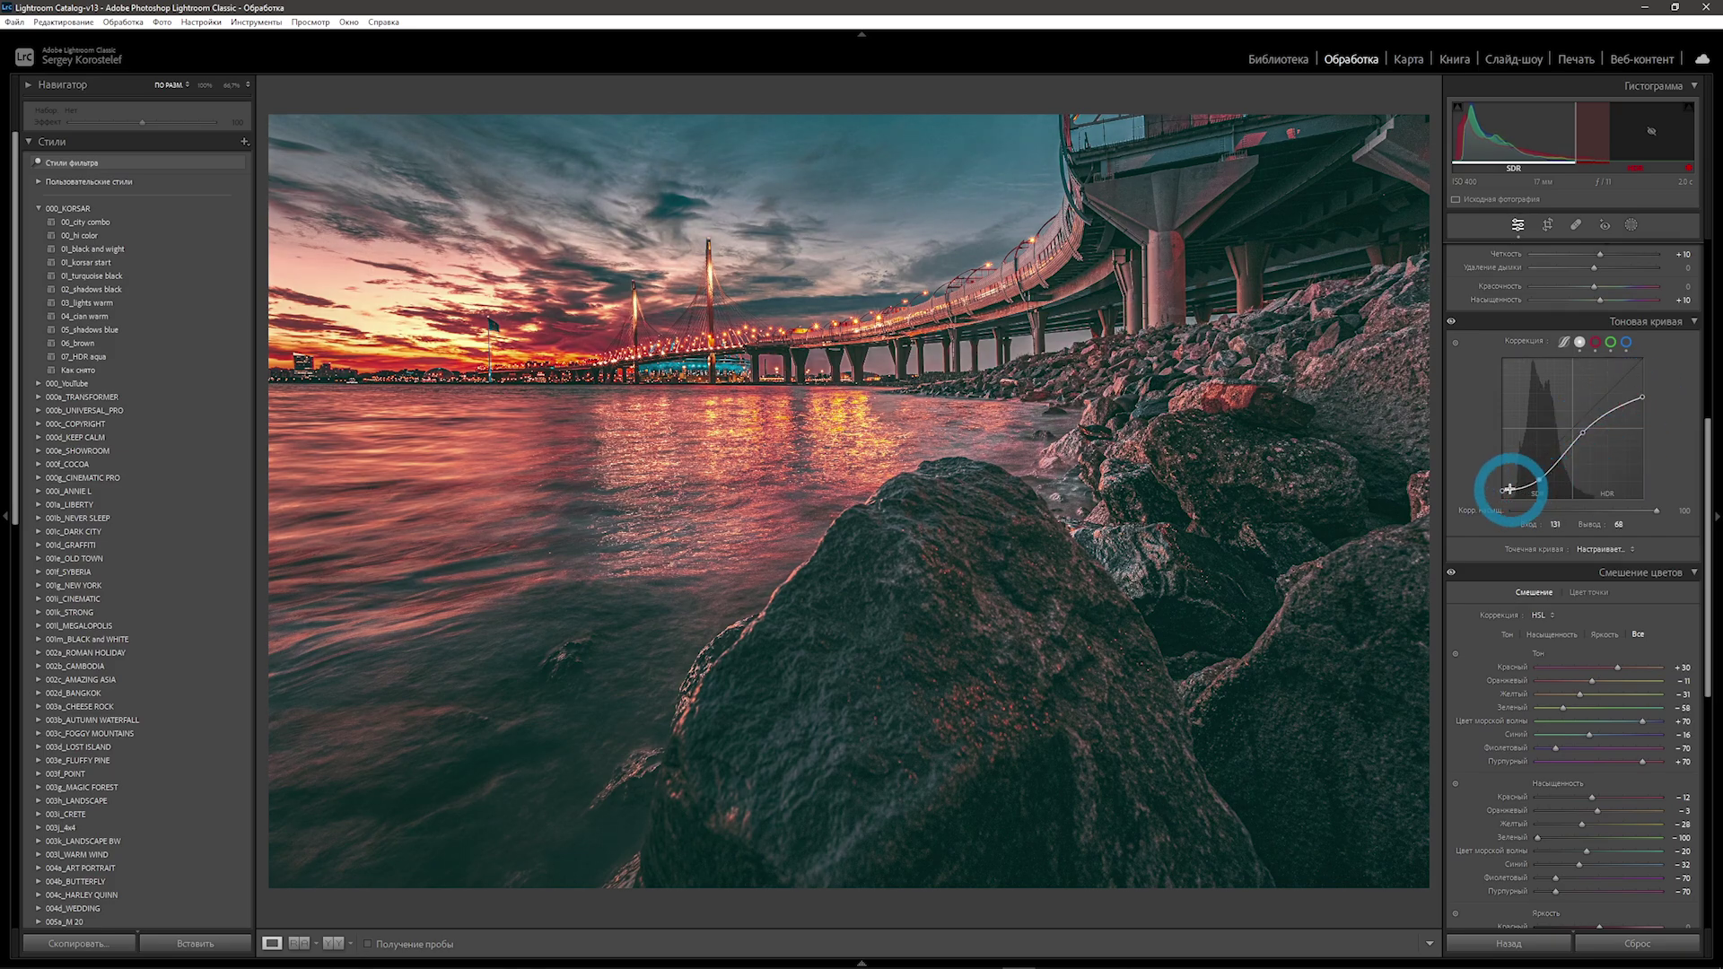
{"action": "left_click_drag", "start_coordinate": [1504, 494], "coordinate": [1503, 499]}
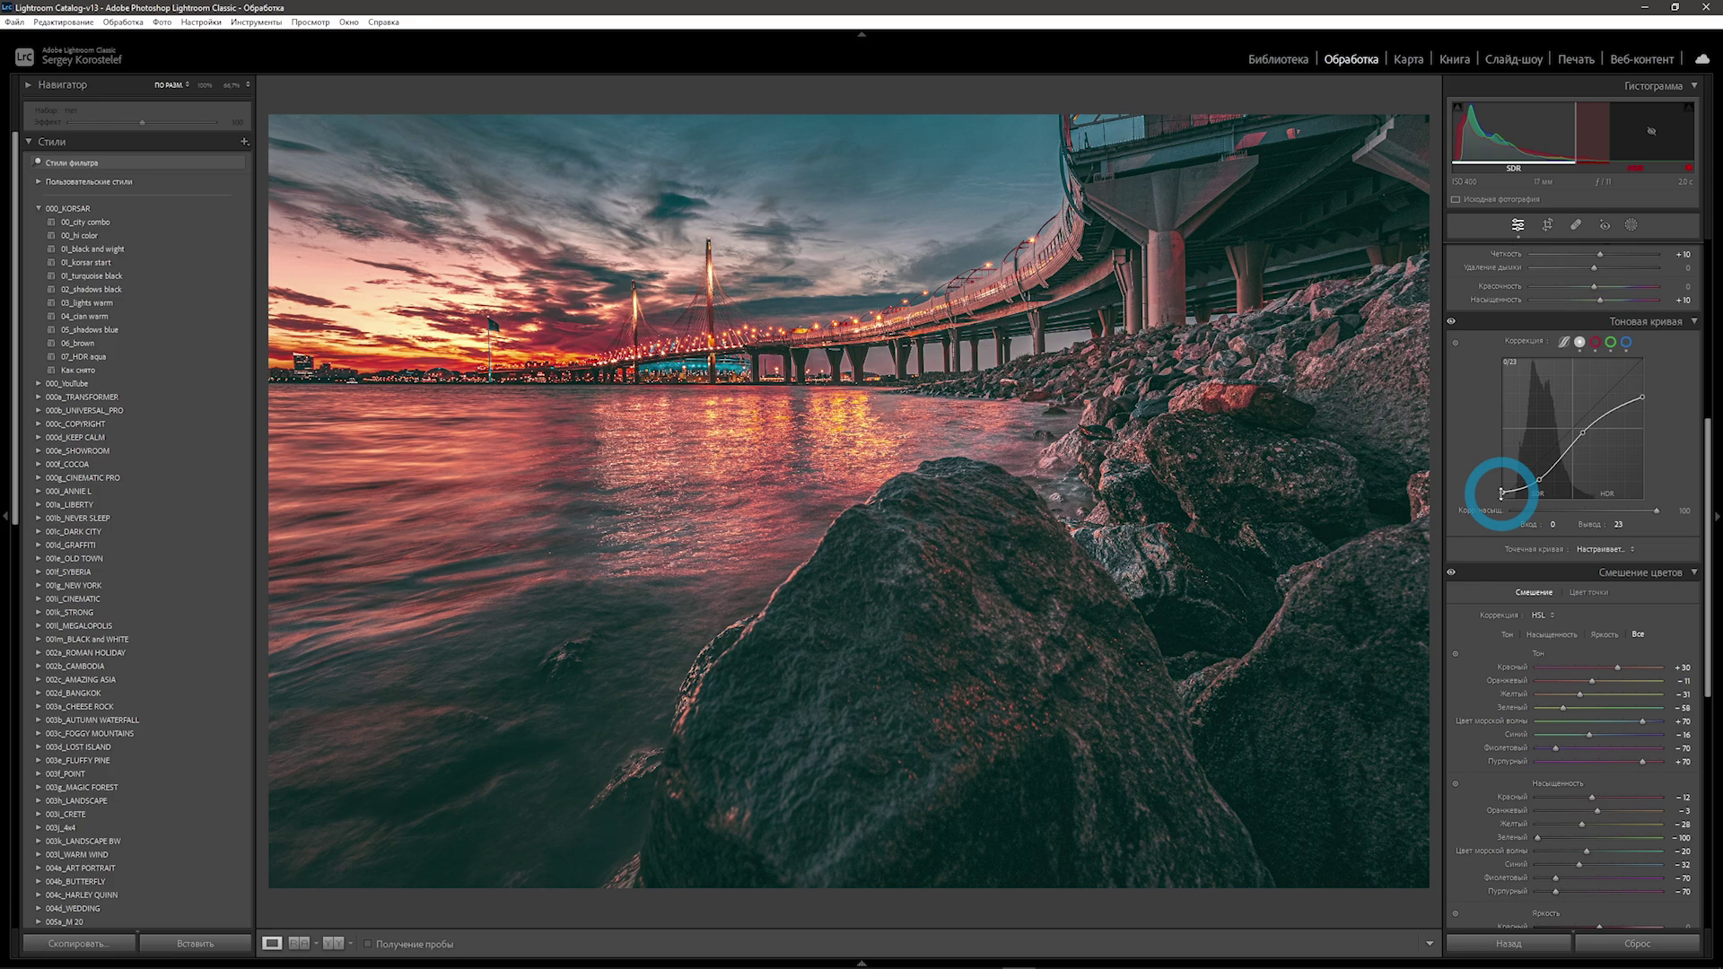
{"action": "left_click", "coordinate": [1710, 530]}
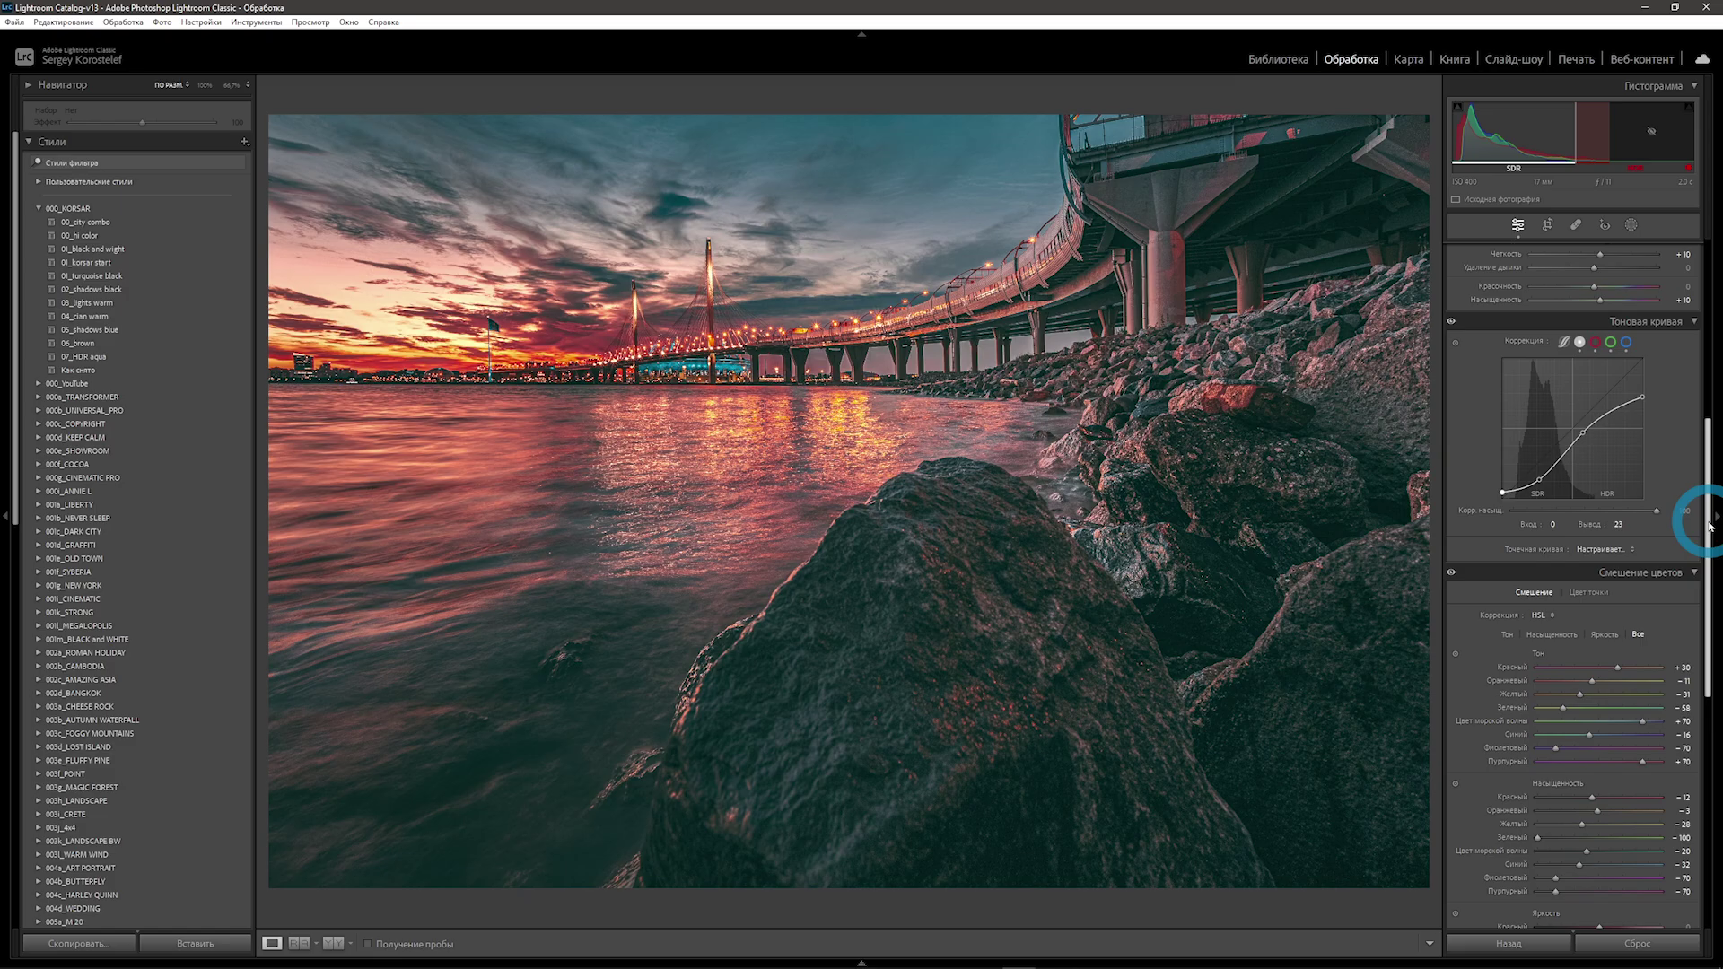
{"action": "scroll", "coordinate": [1531, 493], "scroll_direction": "up", "scroll_amount": 5}
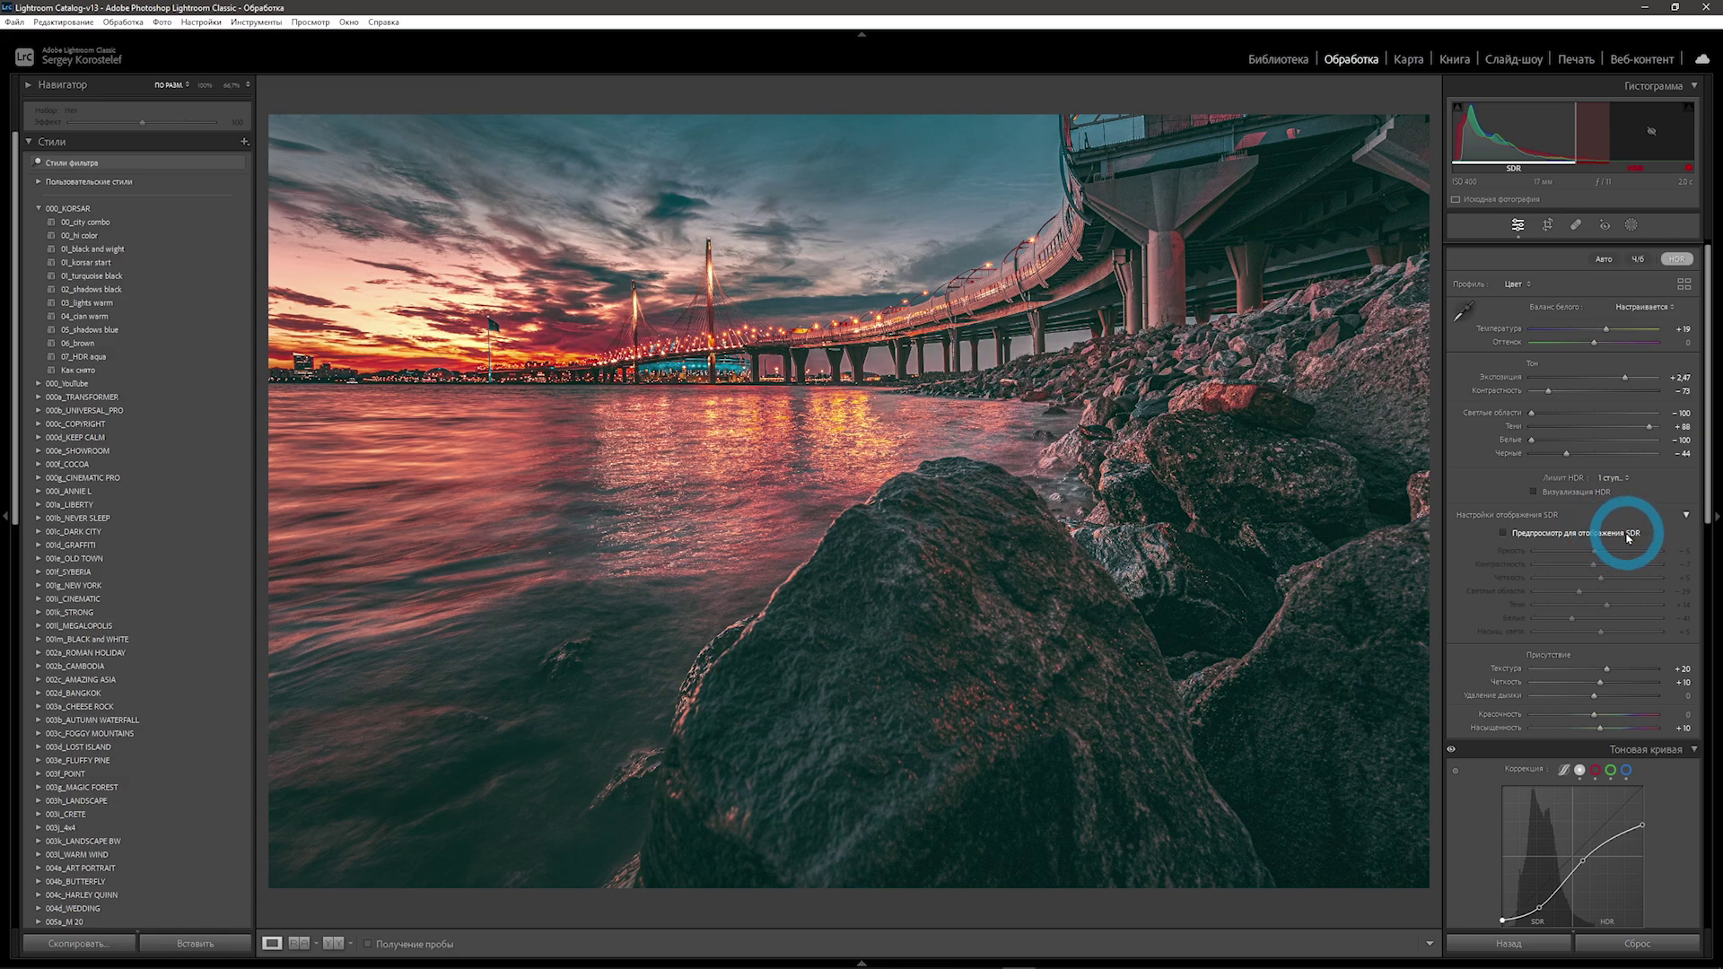
Toggle Preview for SDR Display on and off, then open the Export dialog with Ctrl+Shift+E.
{"action": "left_click", "coordinate": [1502, 534]}
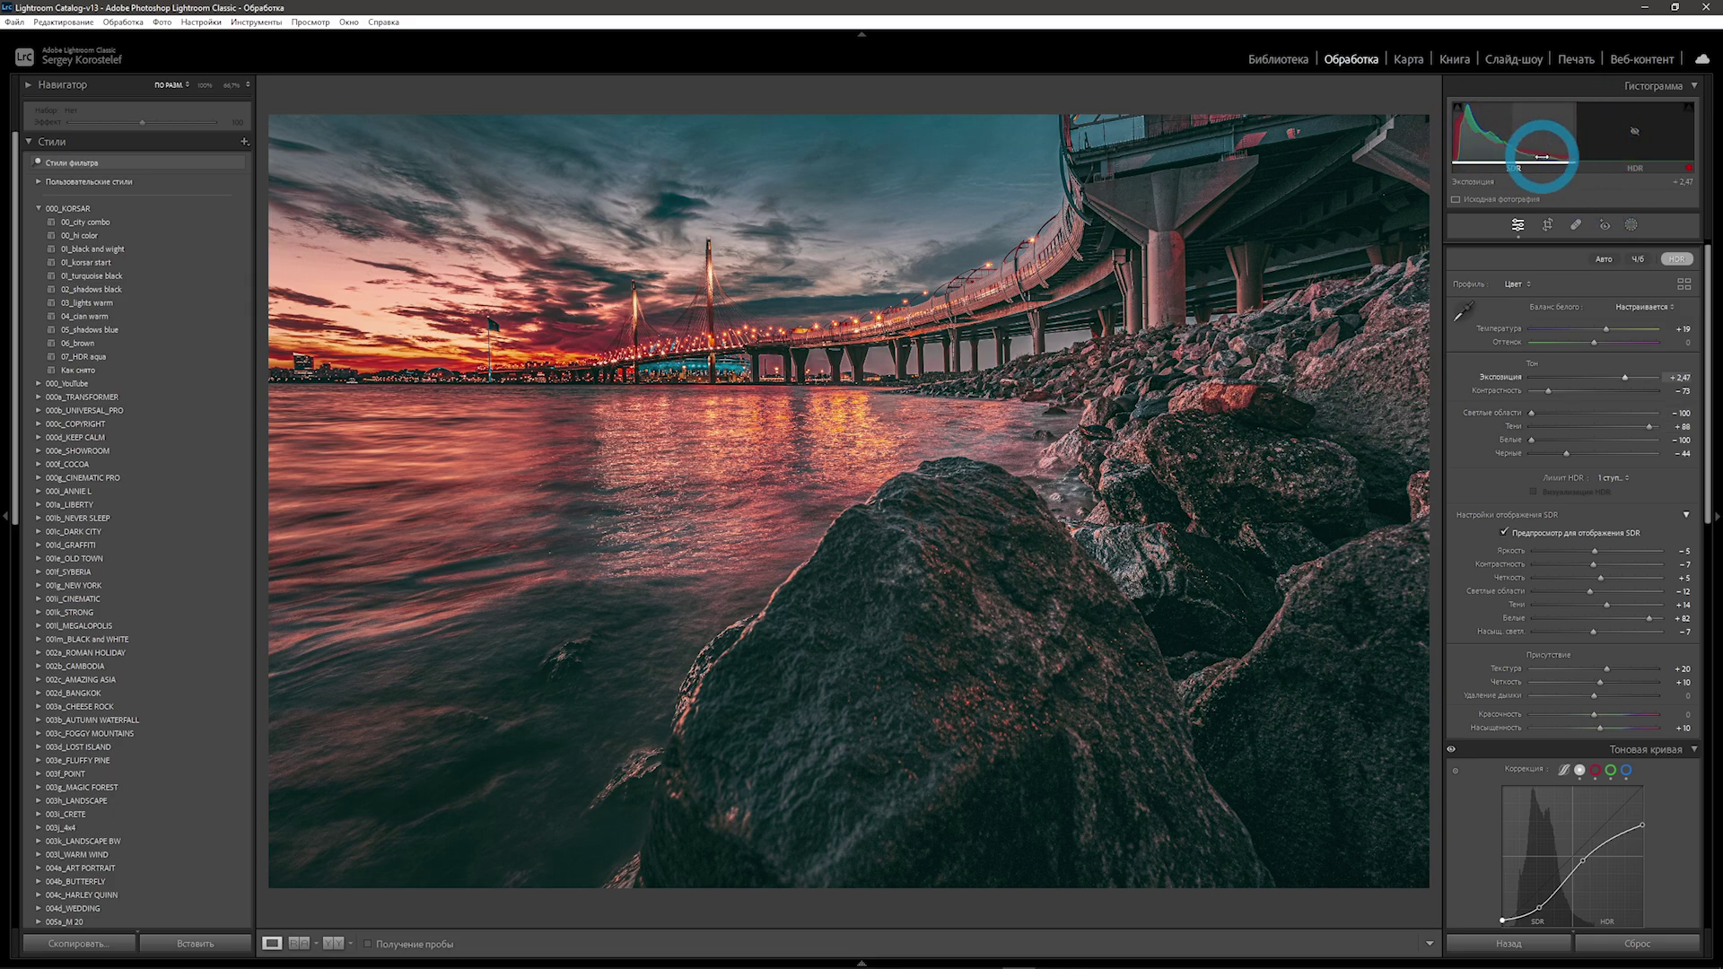
{"action": "left_click", "coordinate": [1505, 533]}
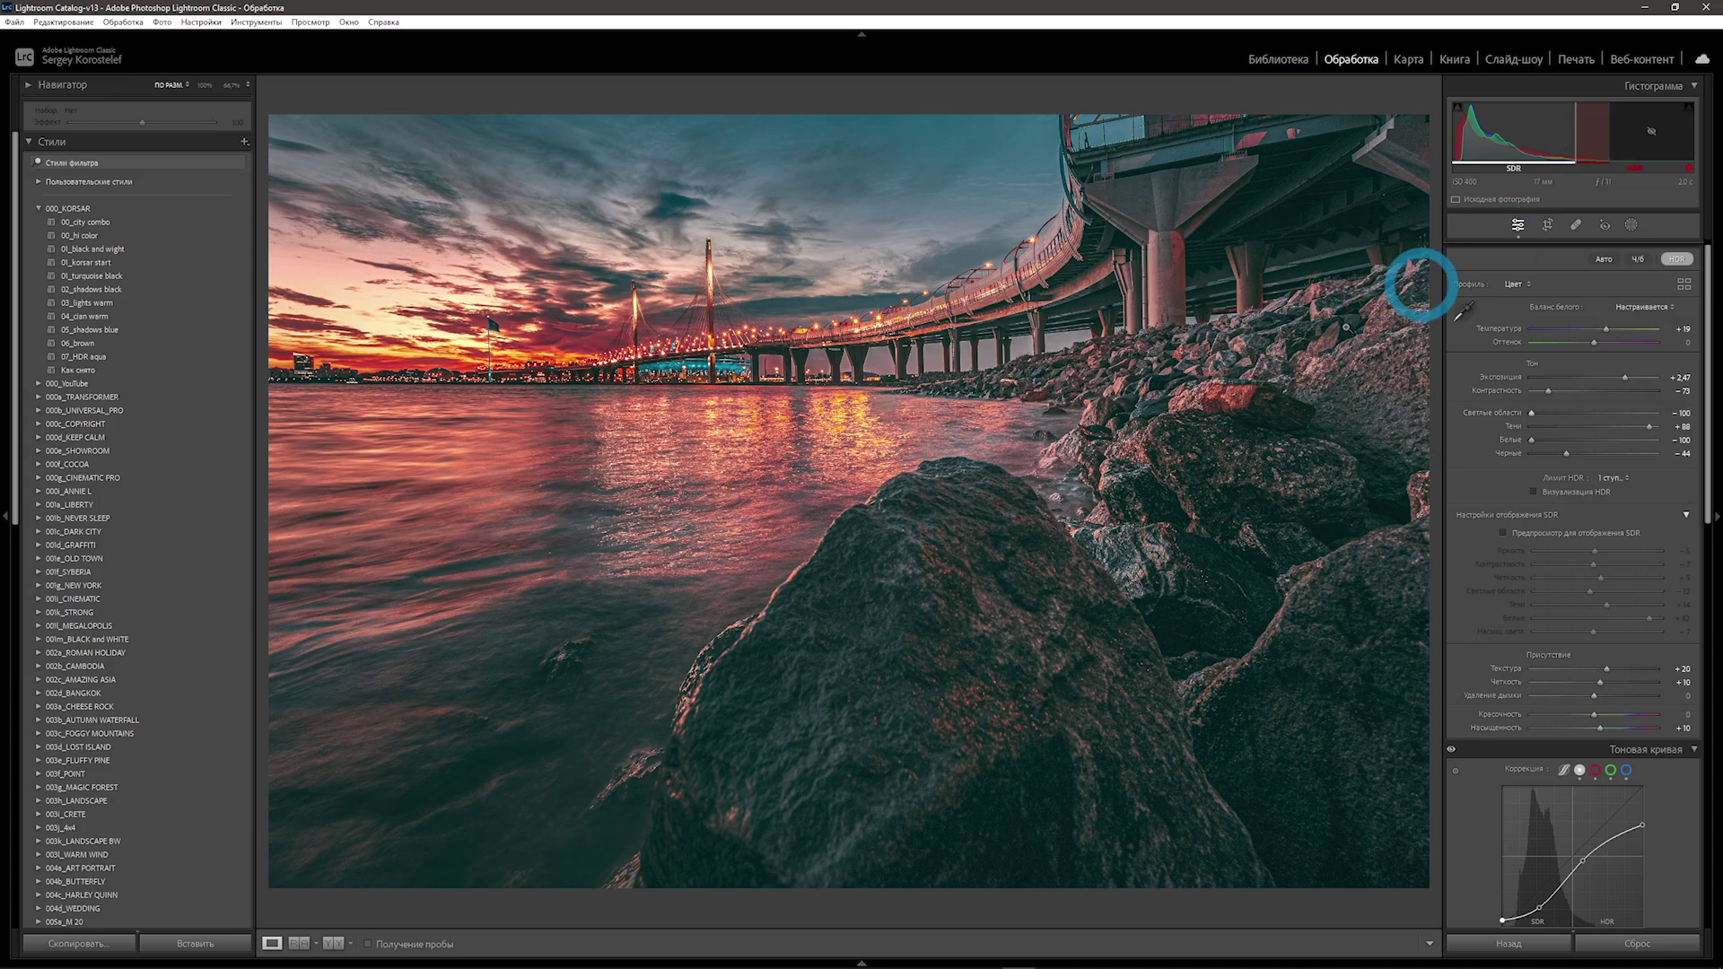
{"action": "key", "text": "ctrl+shift+e"}
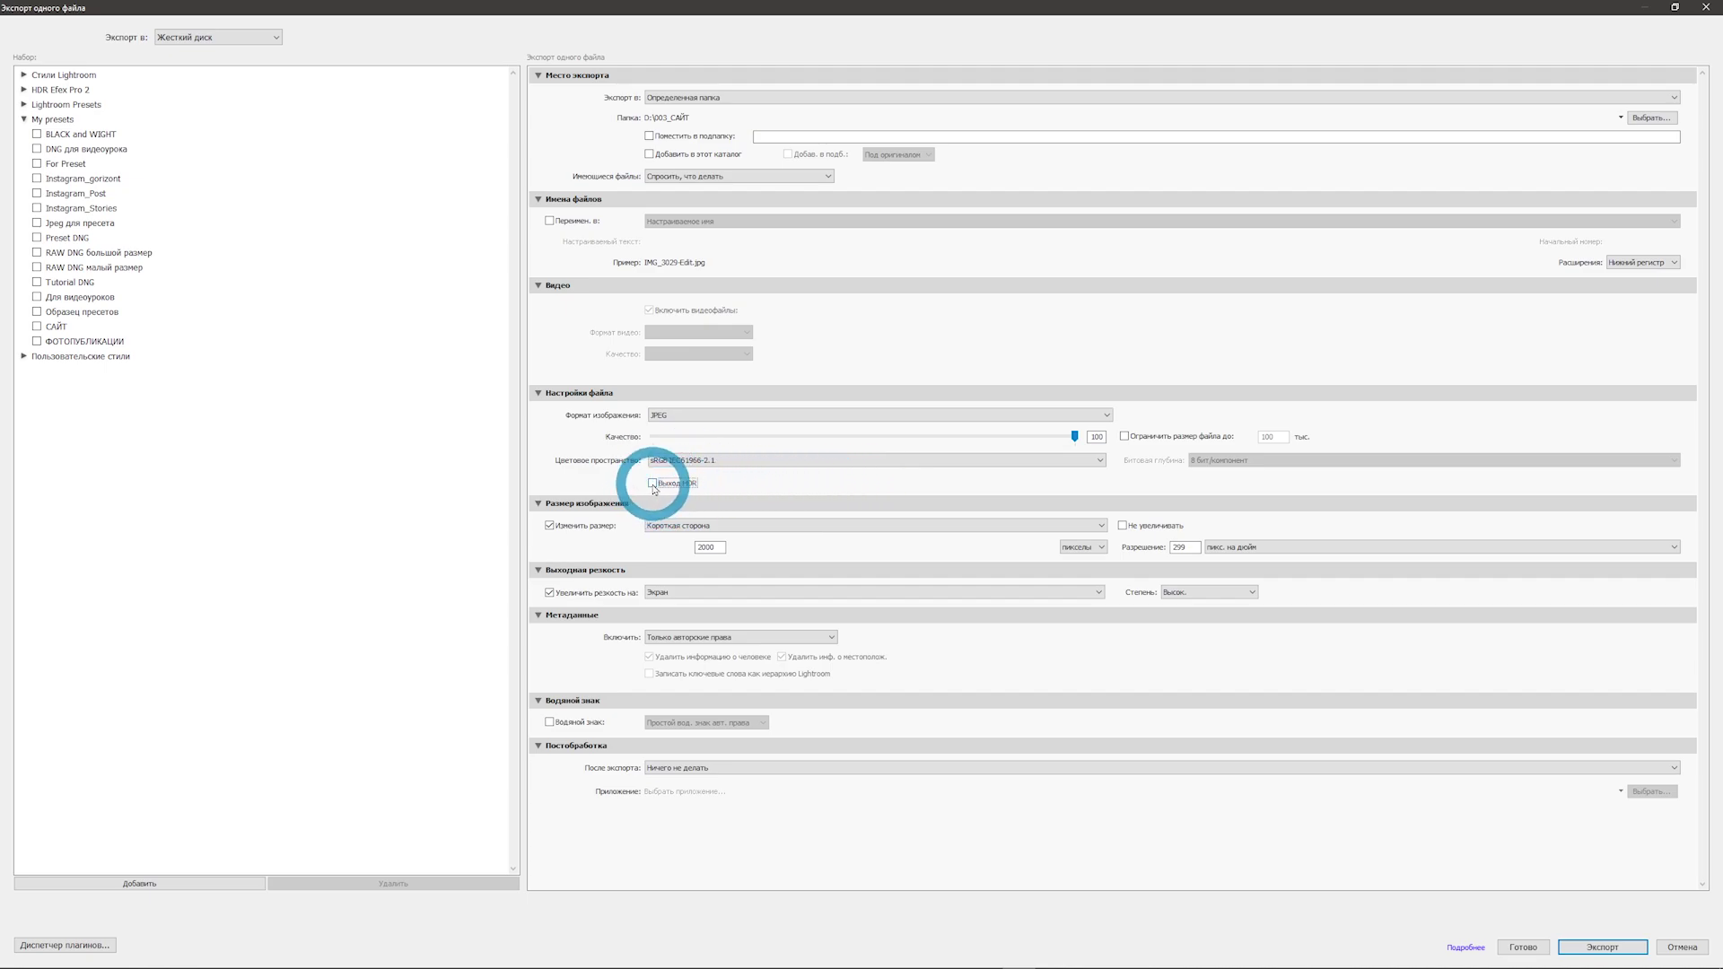
Enable HDR Output, review its colour space list keeping HDR sRGB, then disable HDR Output again.
{"action": "left_click", "coordinate": [653, 486]}
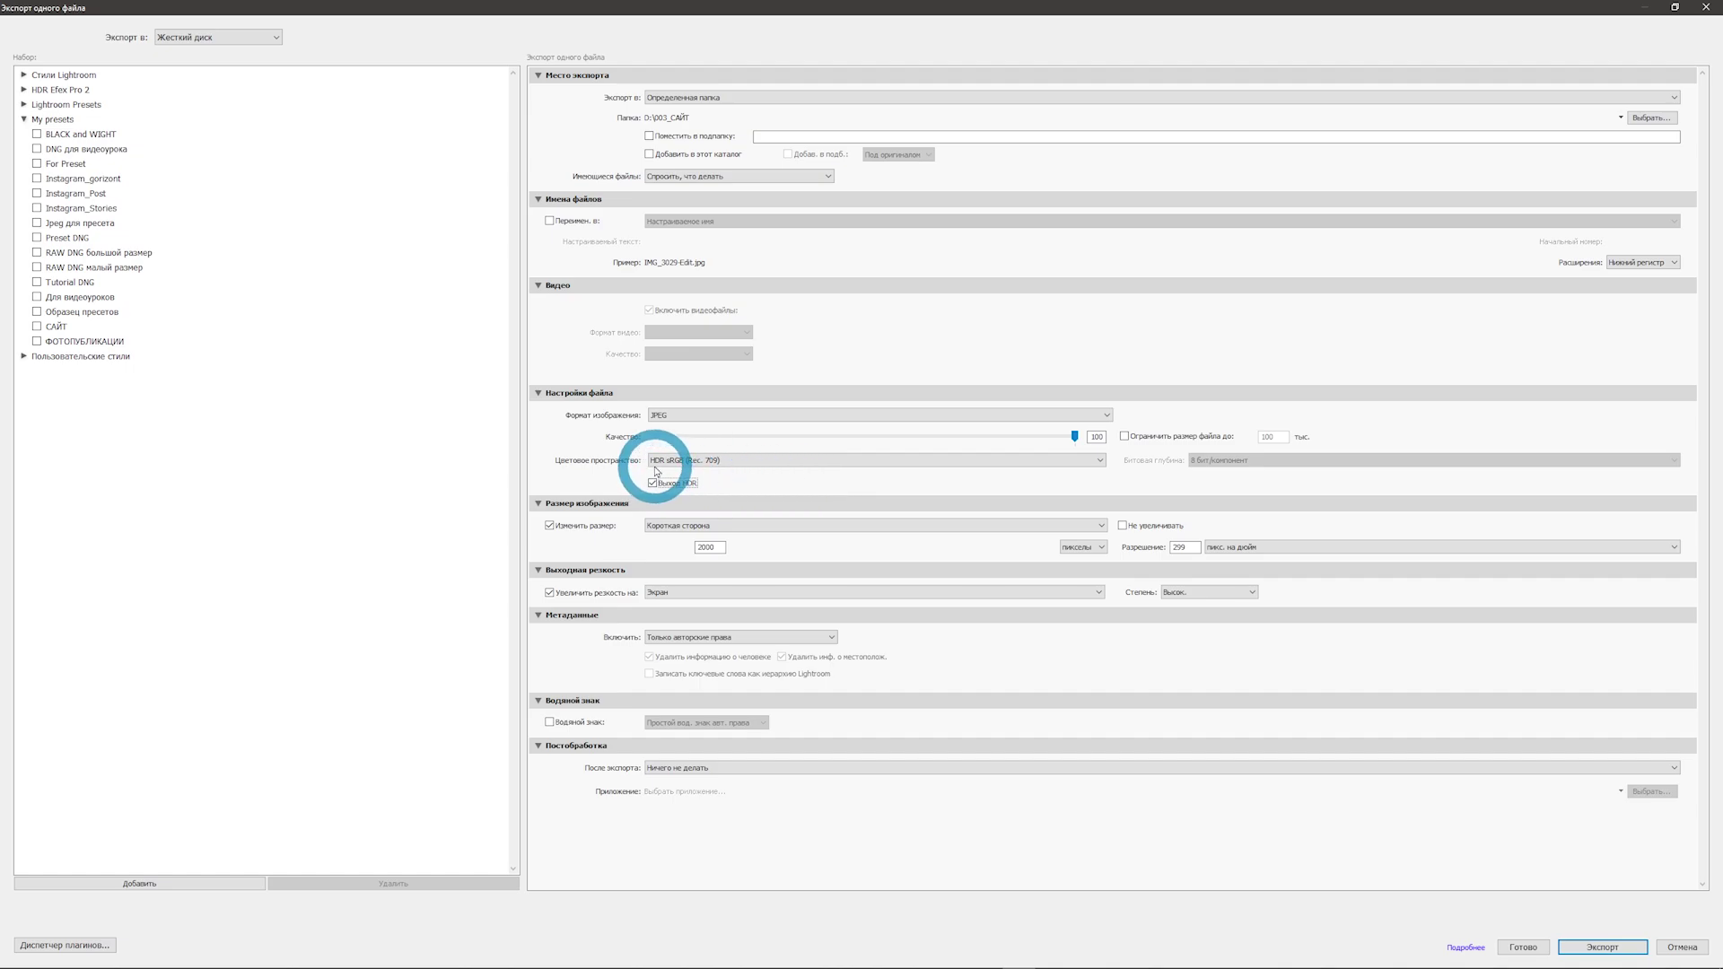
{"action": "left_click", "coordinate": [1101, 461]}
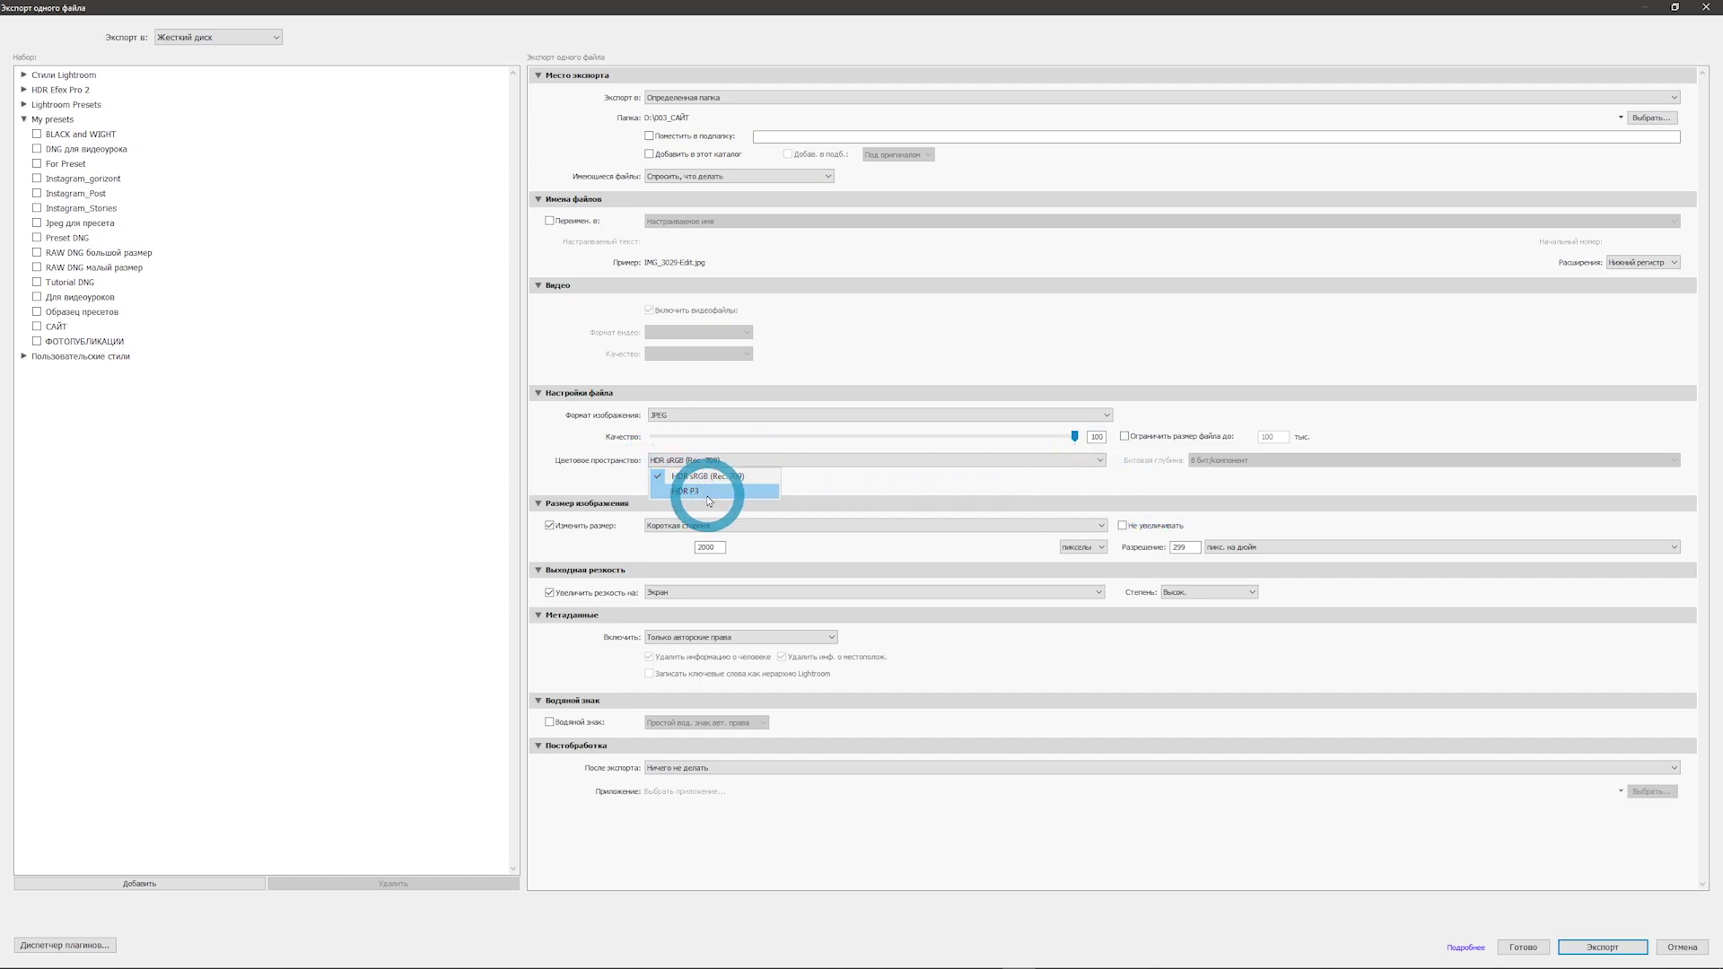
{"action": "left_click", "coordinate": [823, 490]}
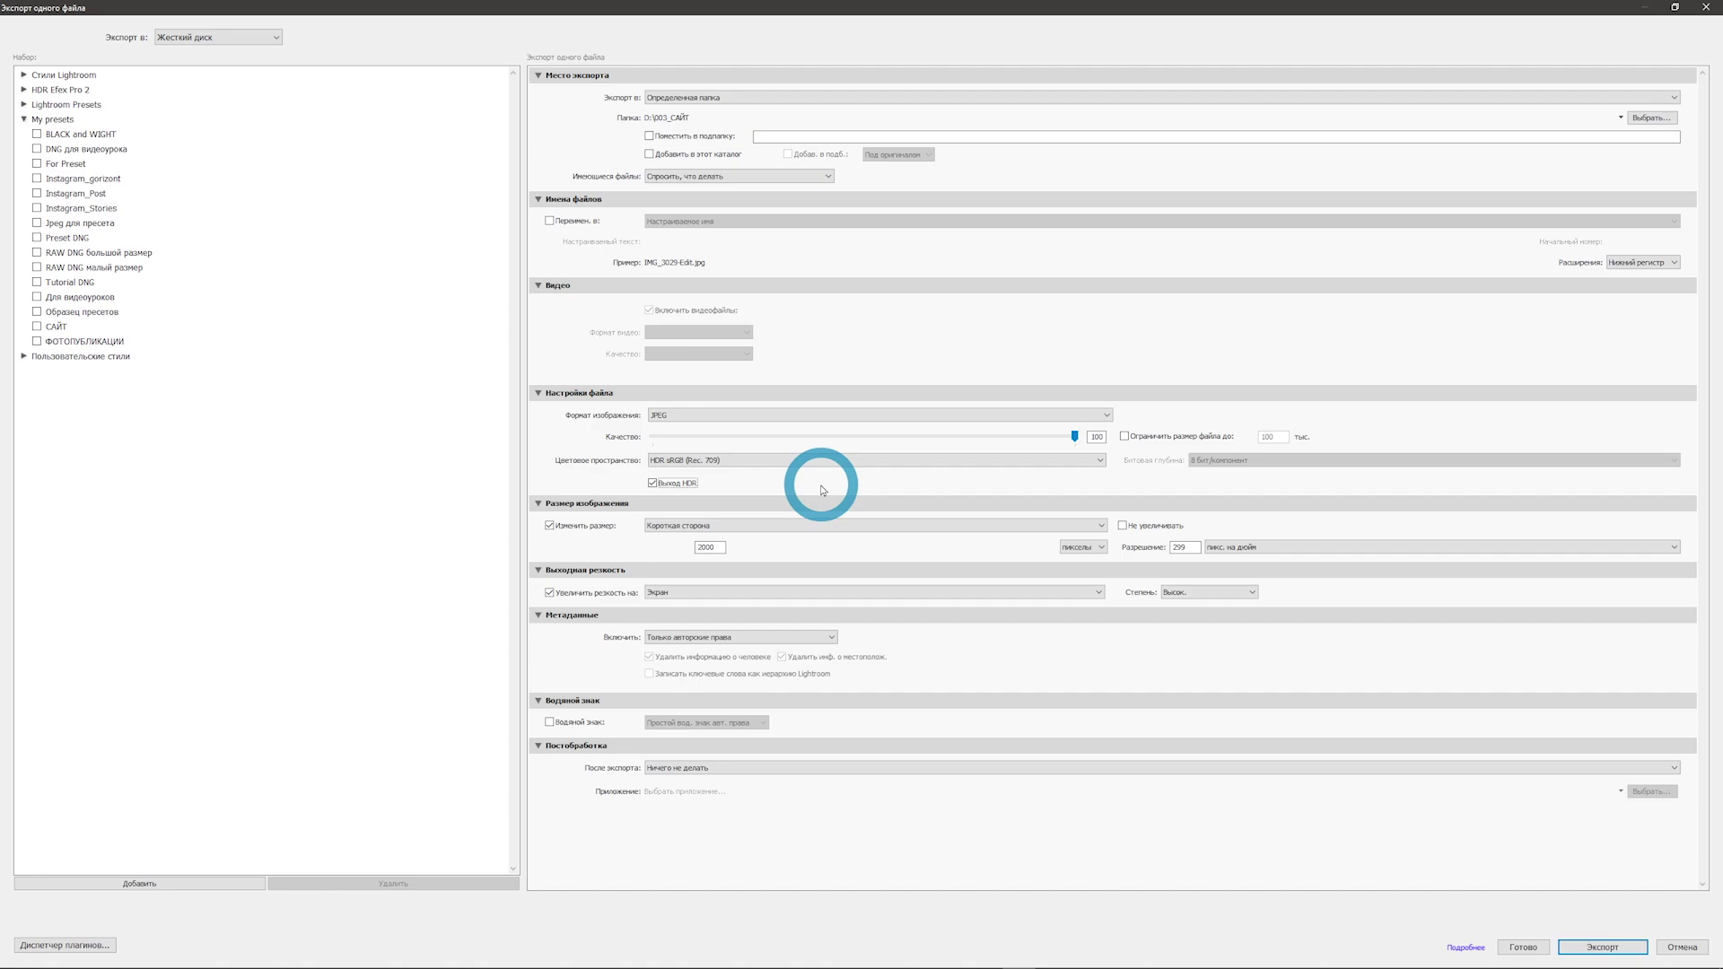
{"action": "left_click", "coordinate": [651, 484]}
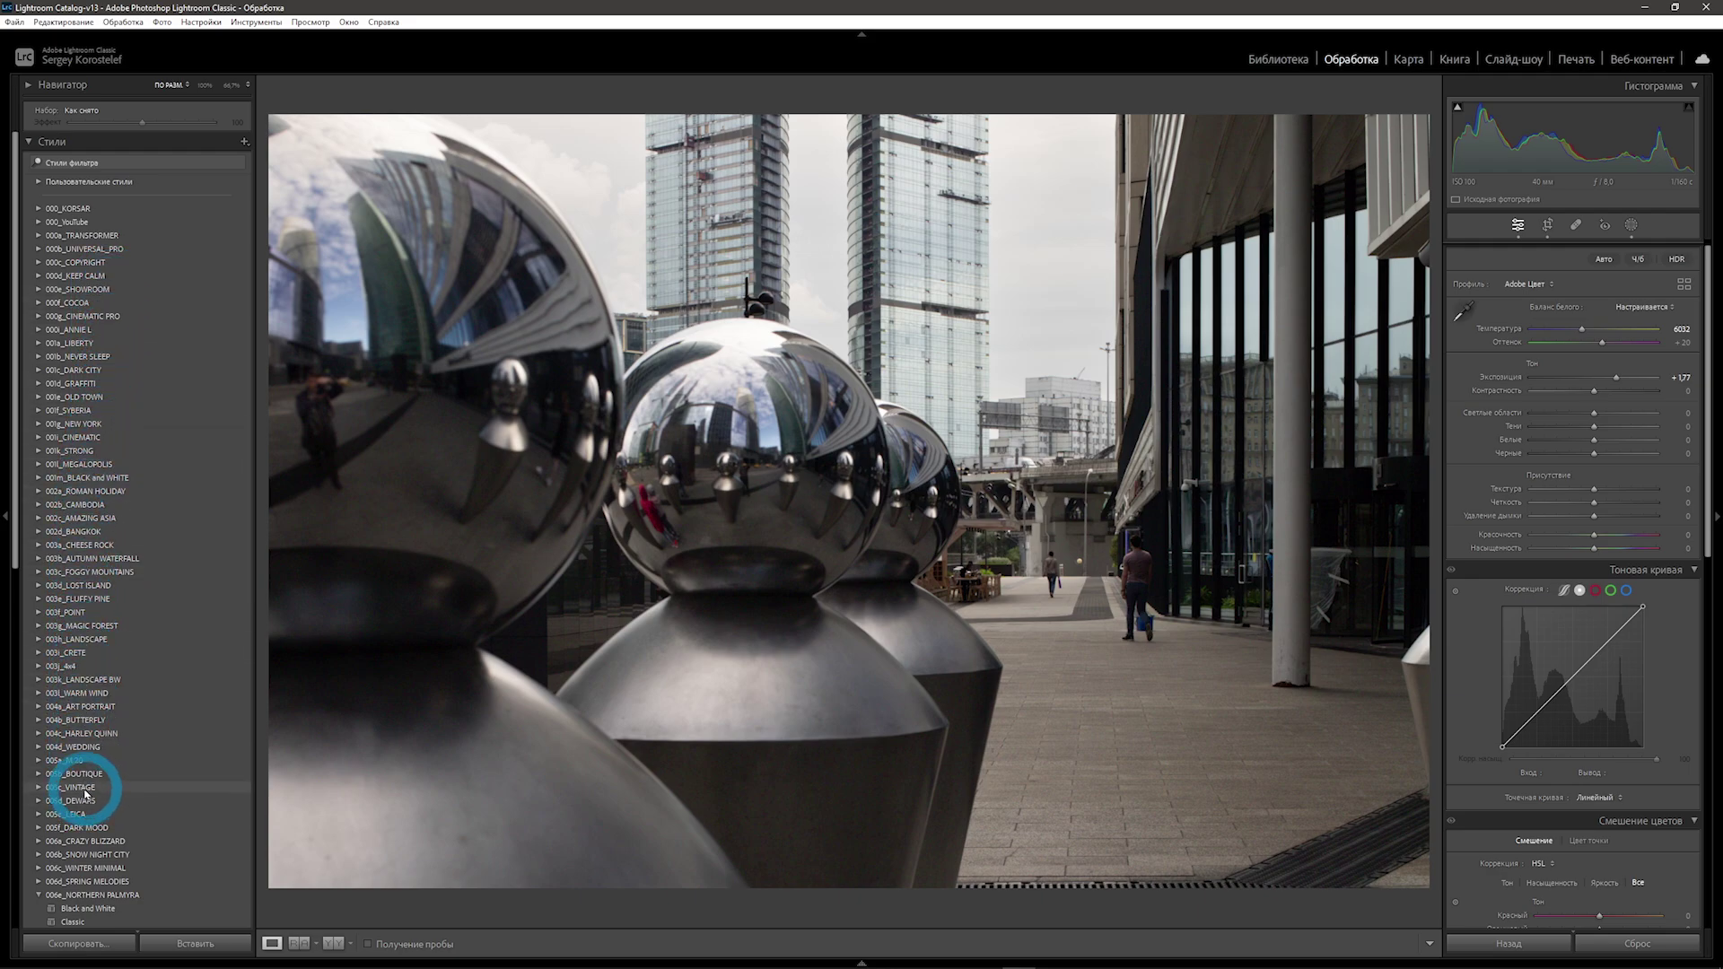
Filter the presets by 'city' and apply the KORSAR 00_city combo style to the city photo.
{"action": "left_click", "coordinate": [82, 163]}
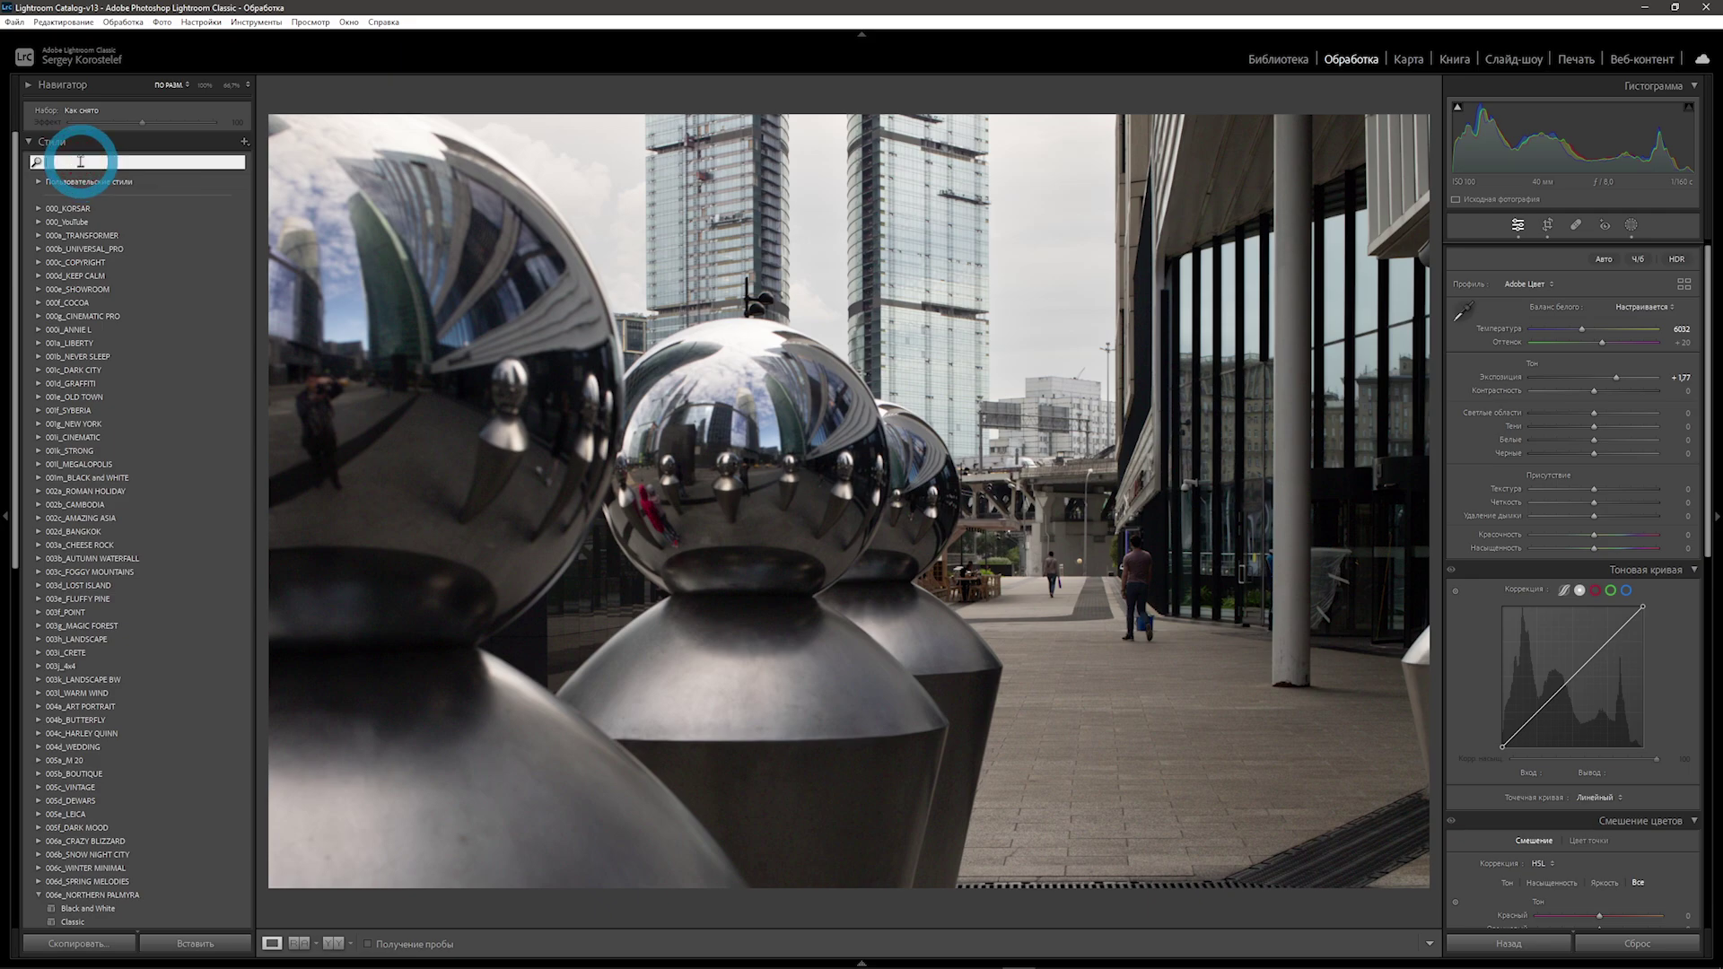
{"action": "type", "text": "city"}
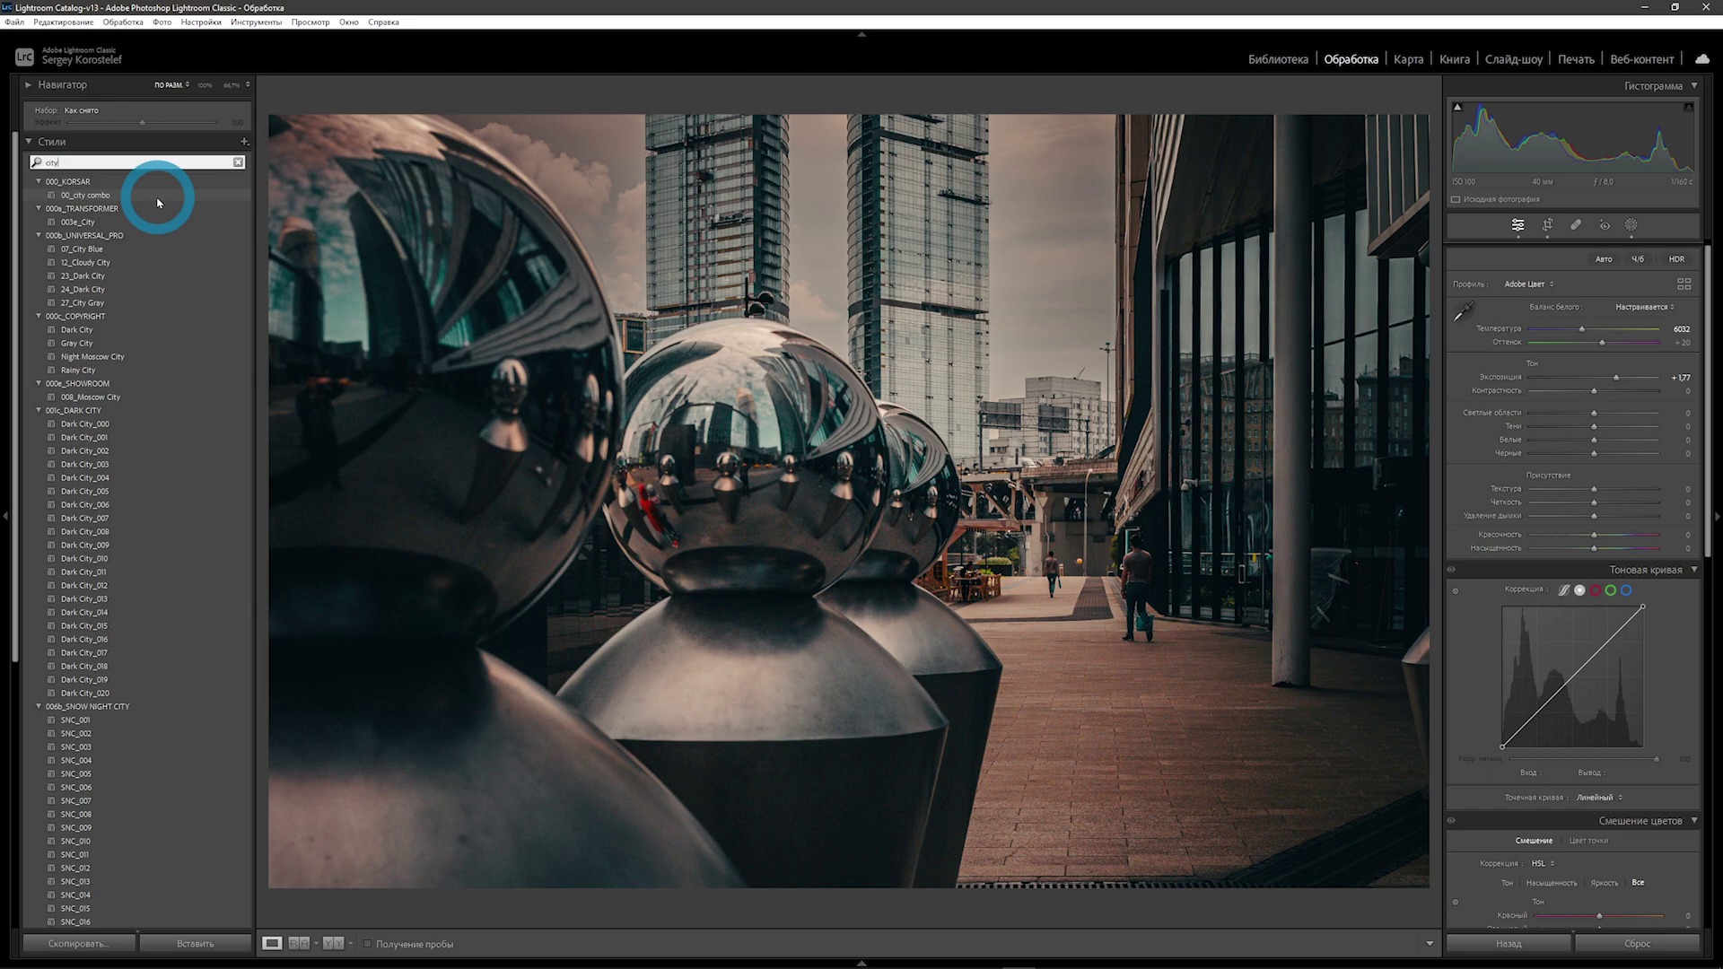
{"action": "left_click", "coordinate": [158, 202]}
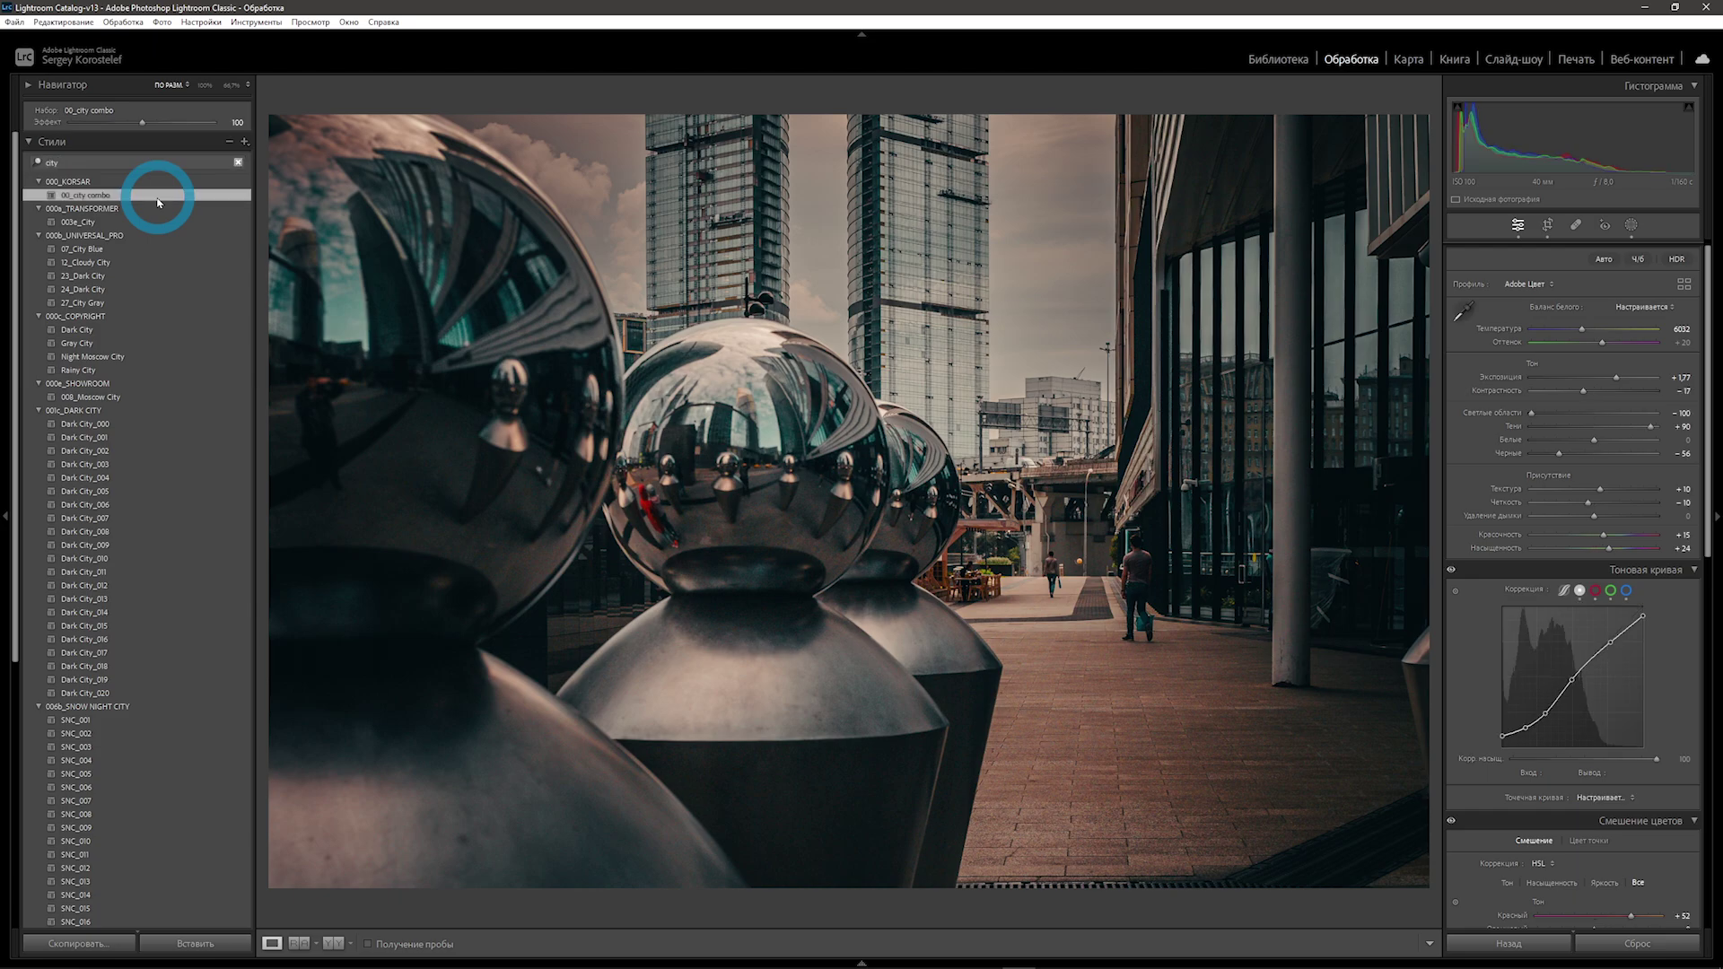